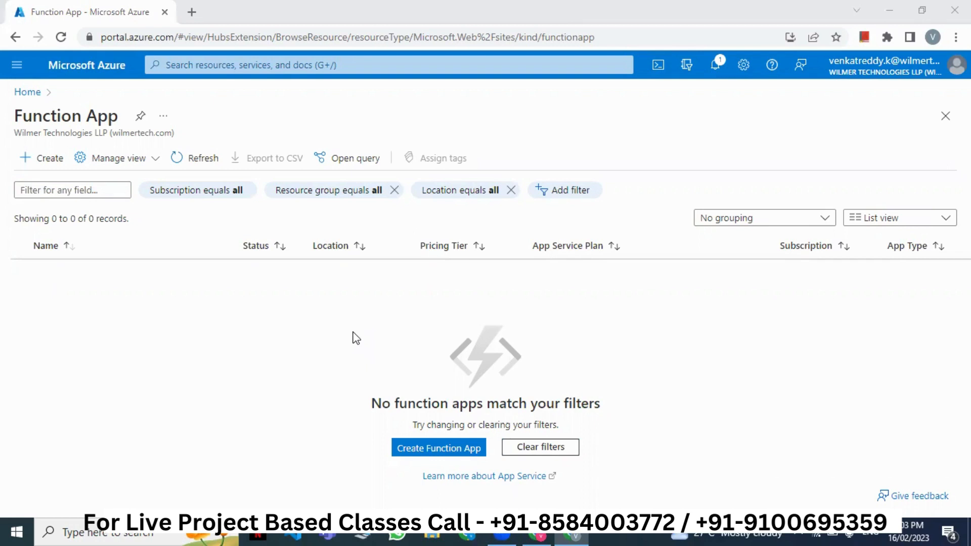
- Start creating a new function app and assign it to the Learning resource group
left_click(48, 163)
left_click(48, 163)
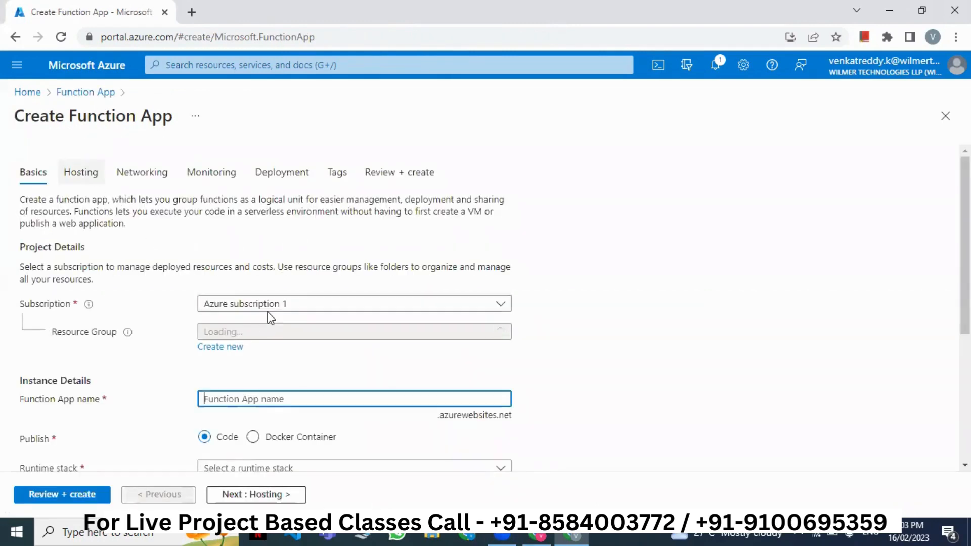
scroll(290, 371, "down", 2)
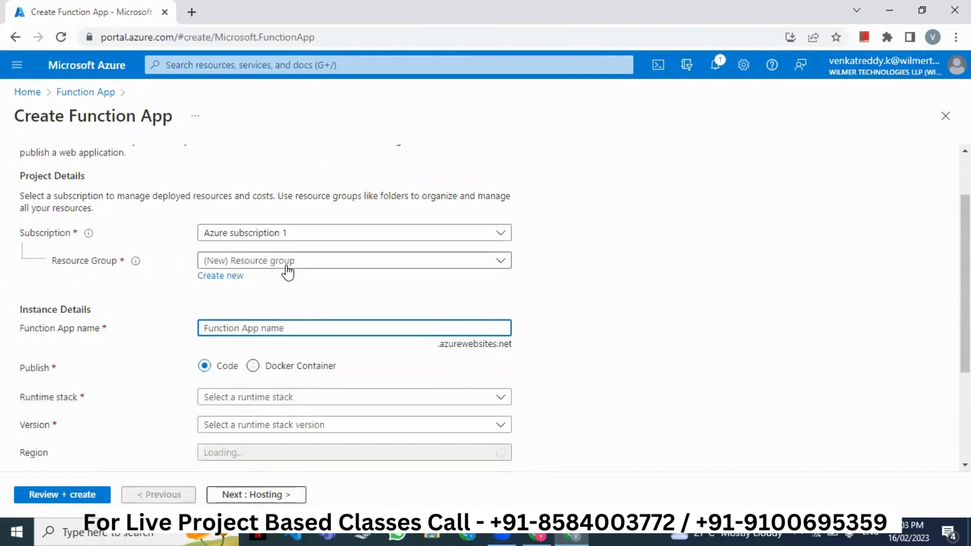
left_click(283, 264)
left_click(245, 354)
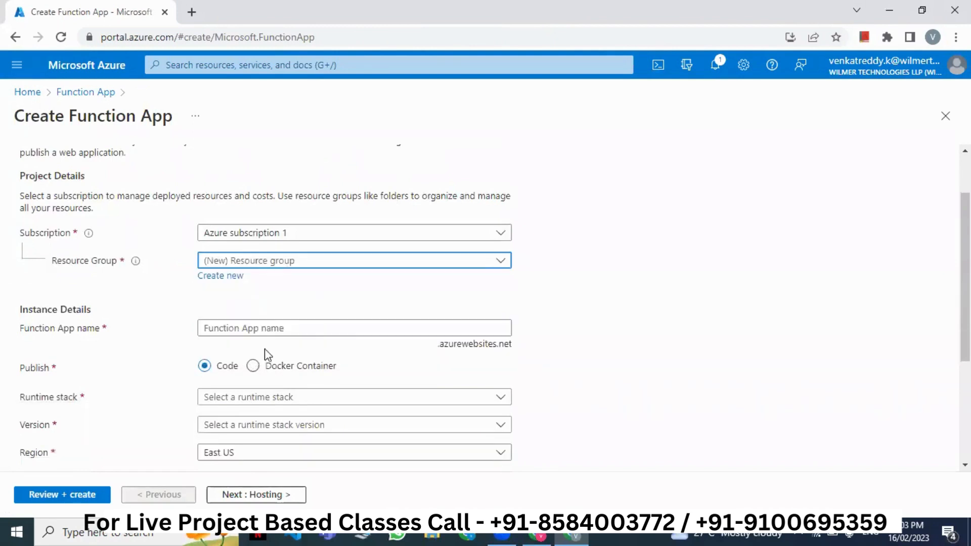
- Name the function app backendfp1256
left_click(297, 327)
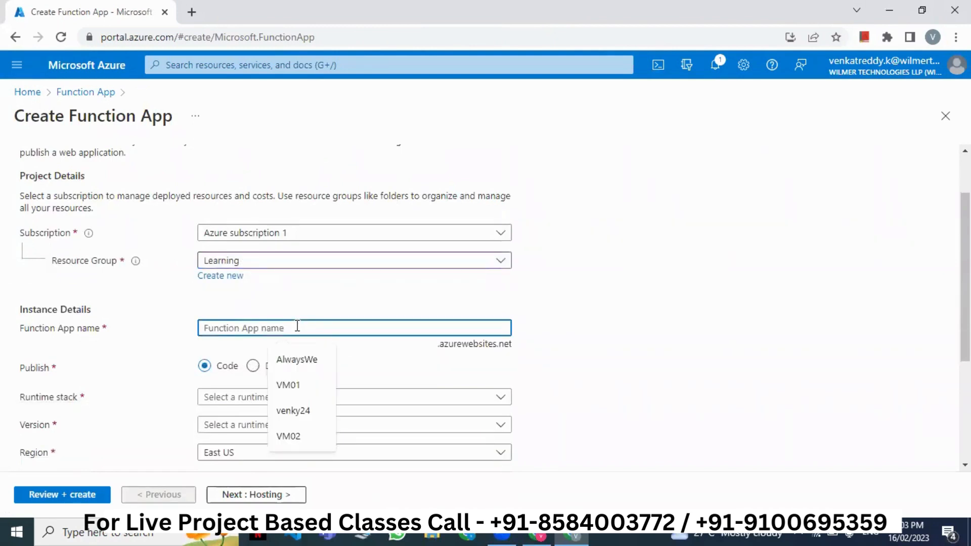
type("backendf")
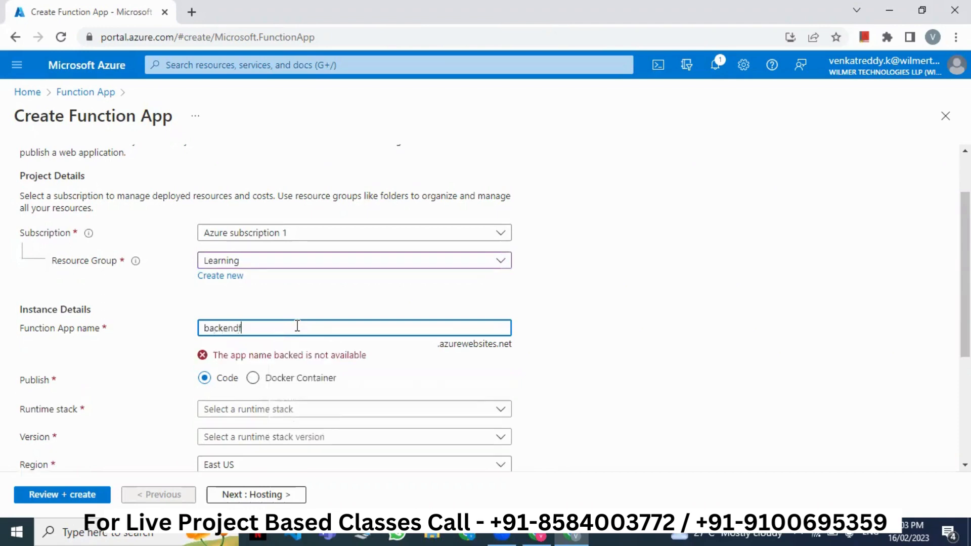
type("p")
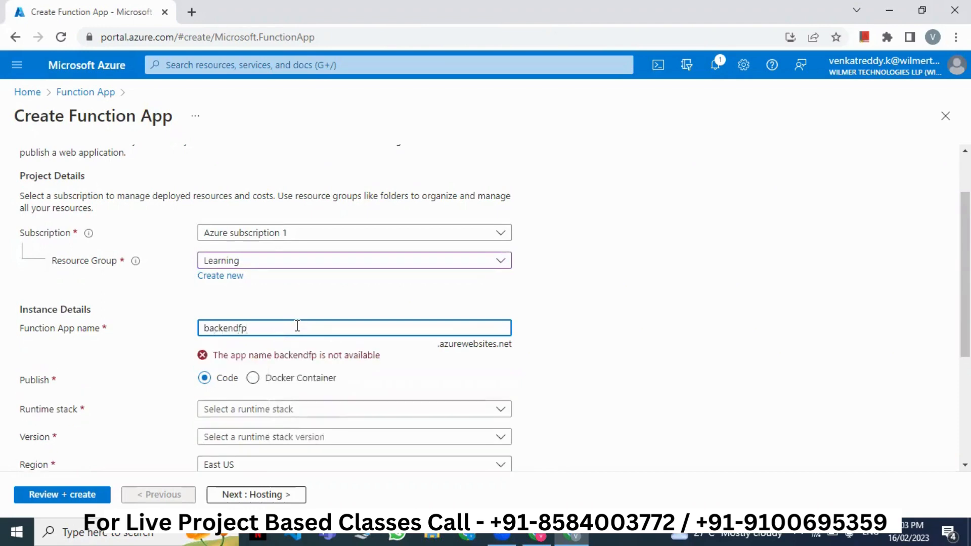
type("1256")
- Set the runtime stack to .NET, then review the configuration and create the function app
scroll(301, 333, "down", 3)
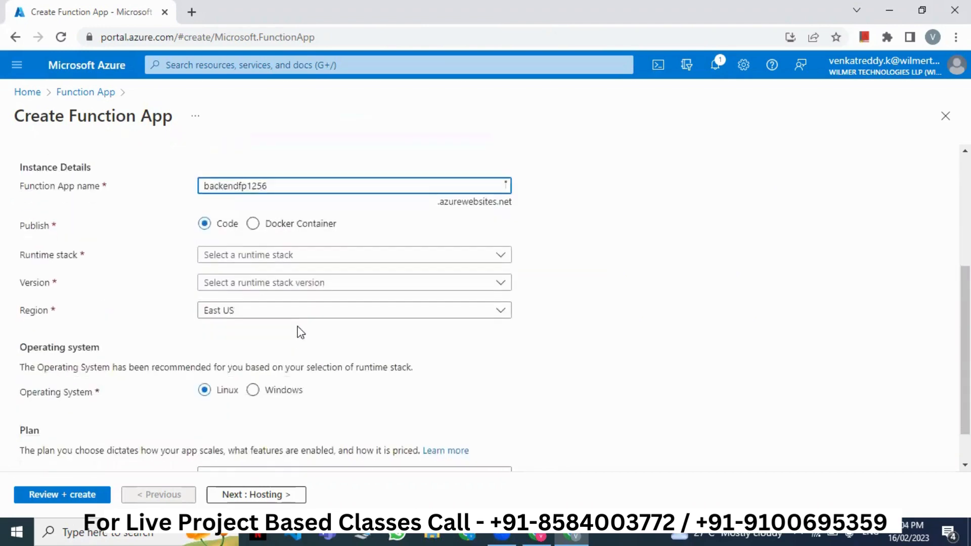
left_click(308, 254)
left_click(261, 307)
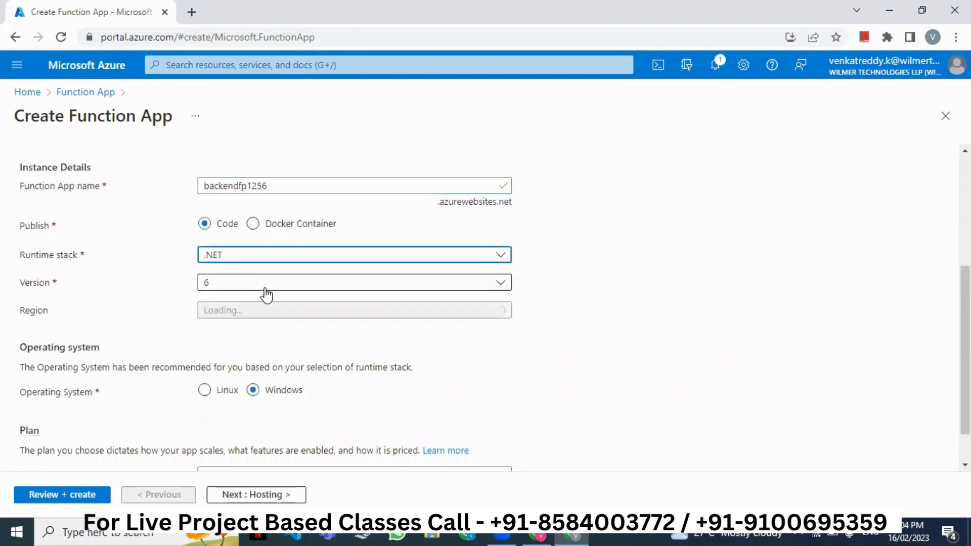
left_click(59, 495)
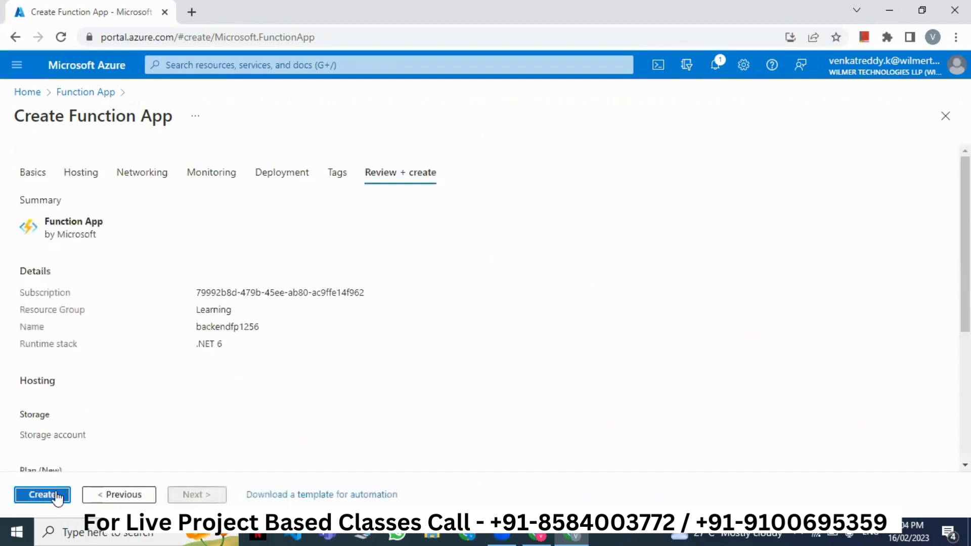
left_click(47, 495)
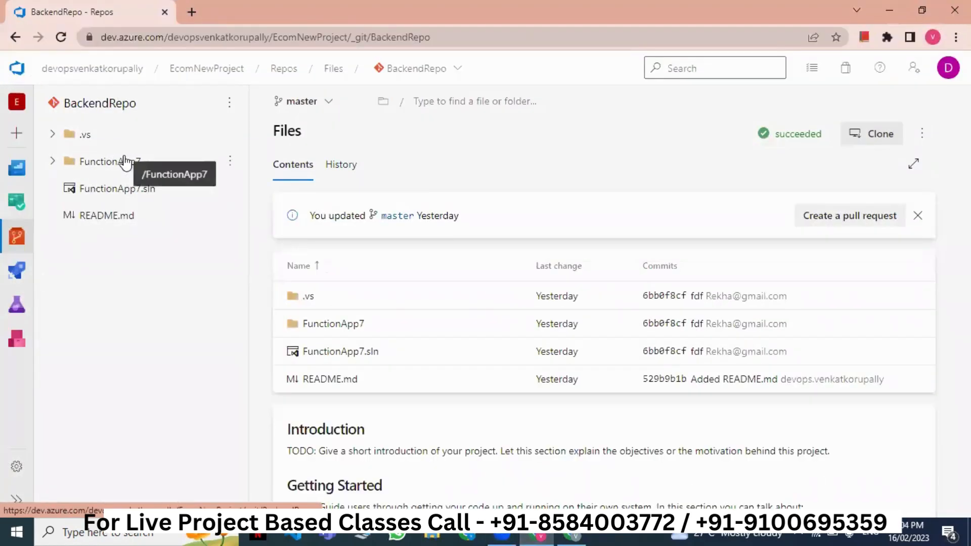
- Expand the FunctionApp7 folder of BackendRepo in Azure DevOps and view Function1.cs and Function2.cs
left_click(51, 161)
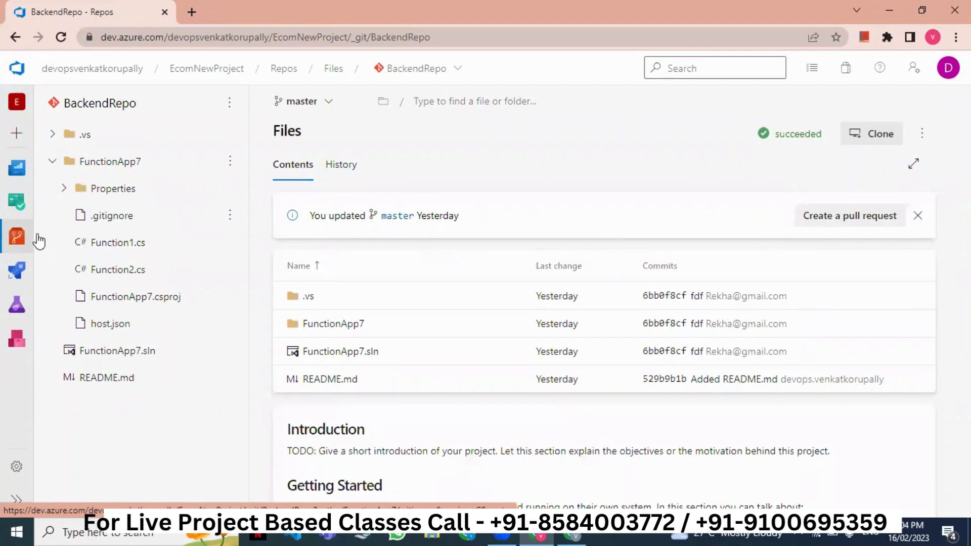
left_click(122, 256)
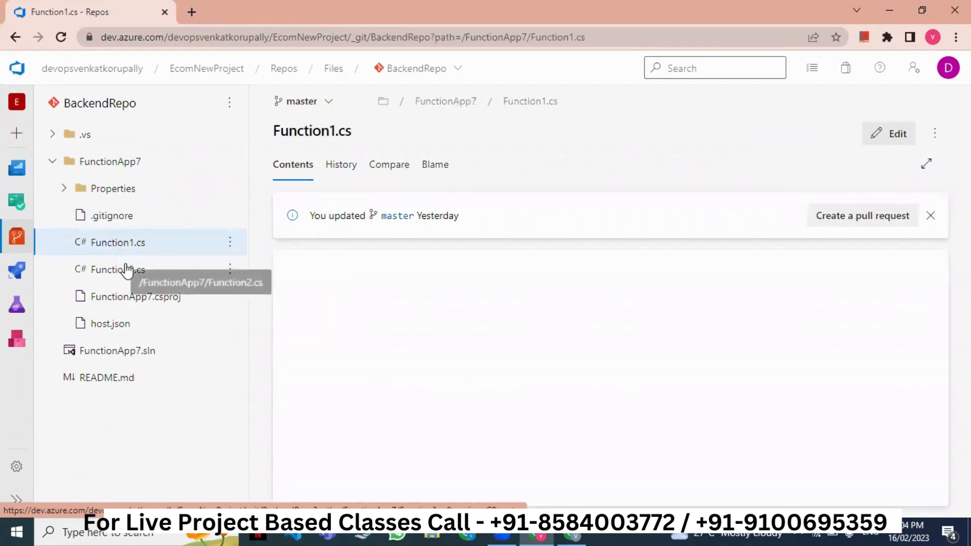
left_click(127, 271)
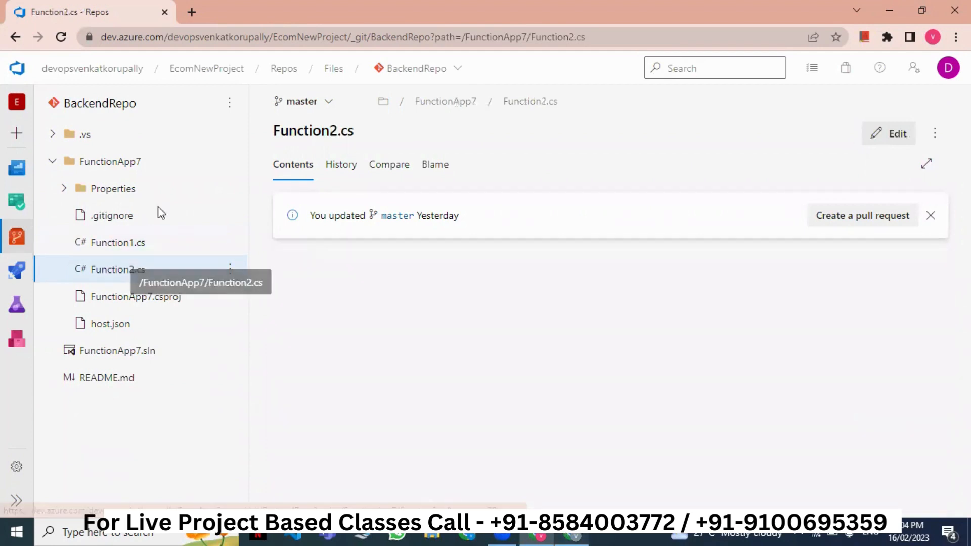
- Switch back to the Azure portal and check the Function App list for the new app
key("alt+Tab")
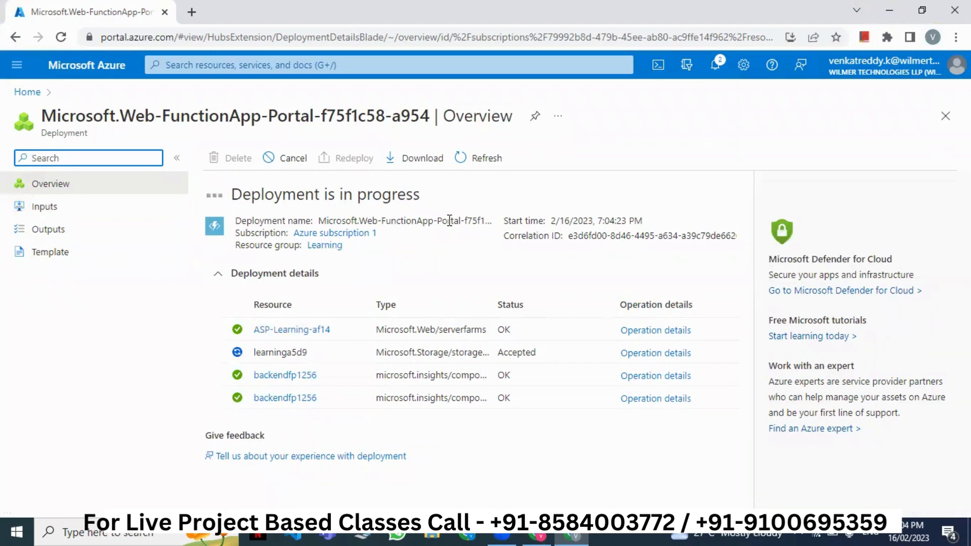
left_click(18, 96)
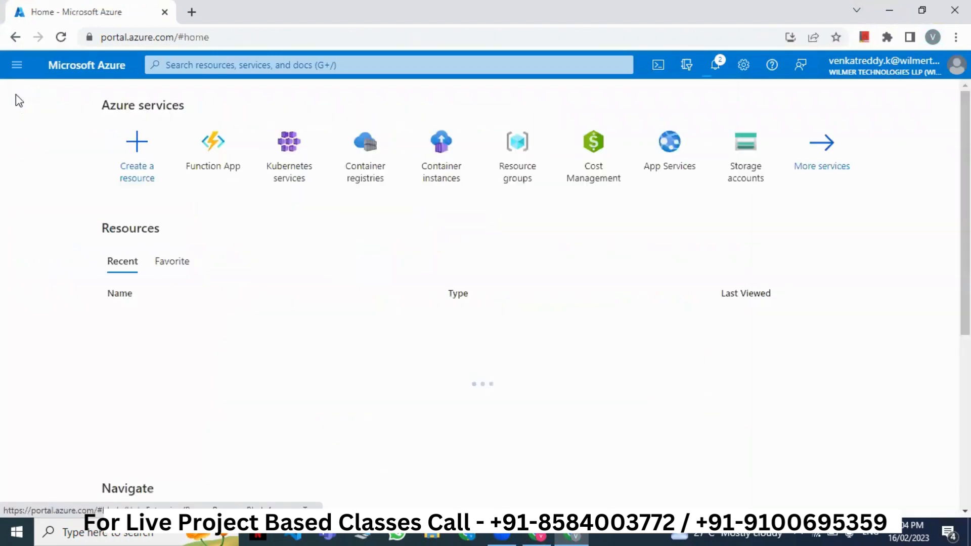
left_click(226, 156)
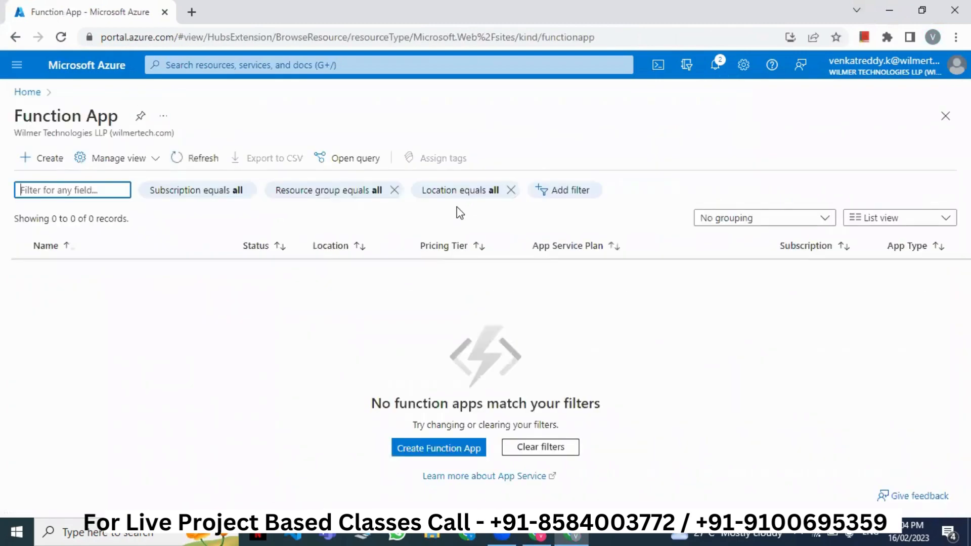
- Check the deployment's progress in the notifications and open the deployed function app resource from there
left_click(717, 75)
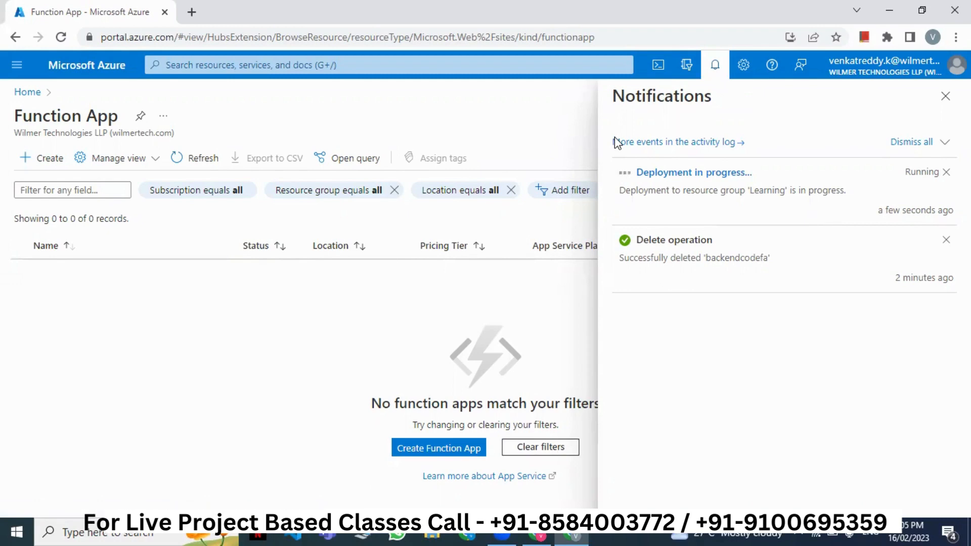
left_click(24, 94)
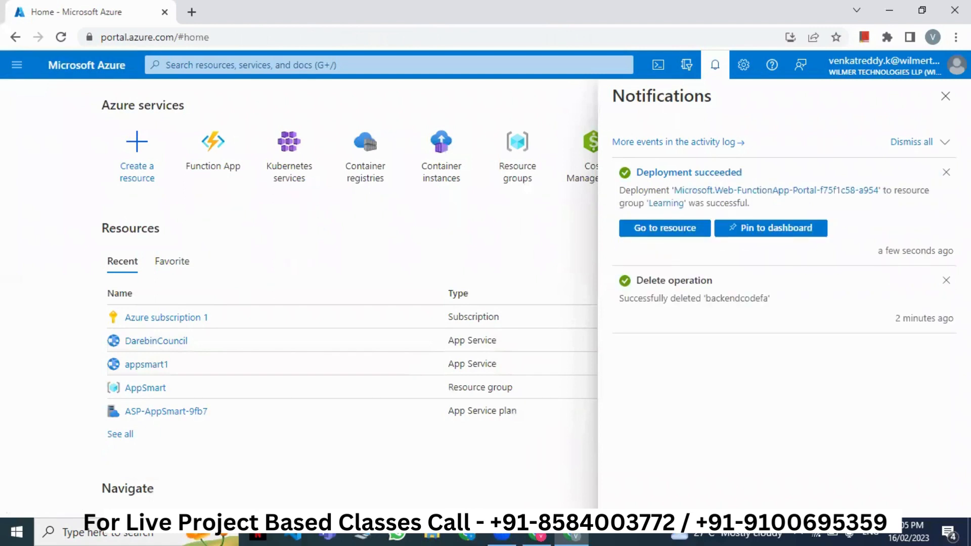
left_click(670, 229)
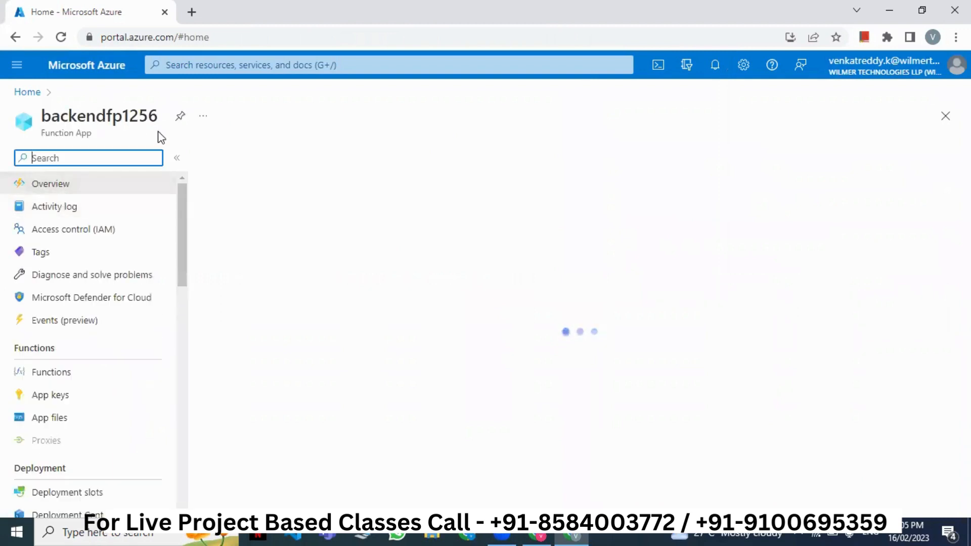
- Open function creation for backendfp1256 and examine the available trigger templates, including Azure Queue Storage trigger and Durable Functions activity
left_click(66, 374)
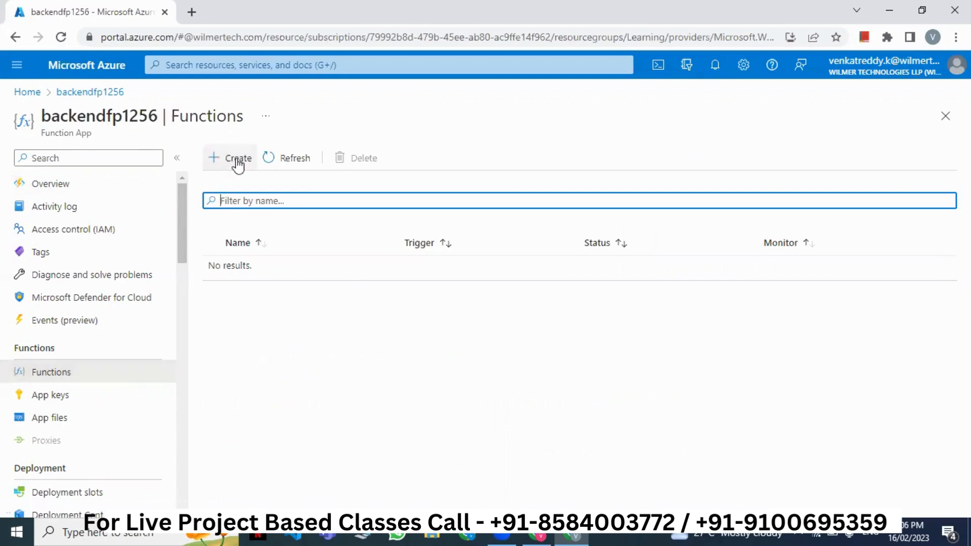
left_click(237, 161)
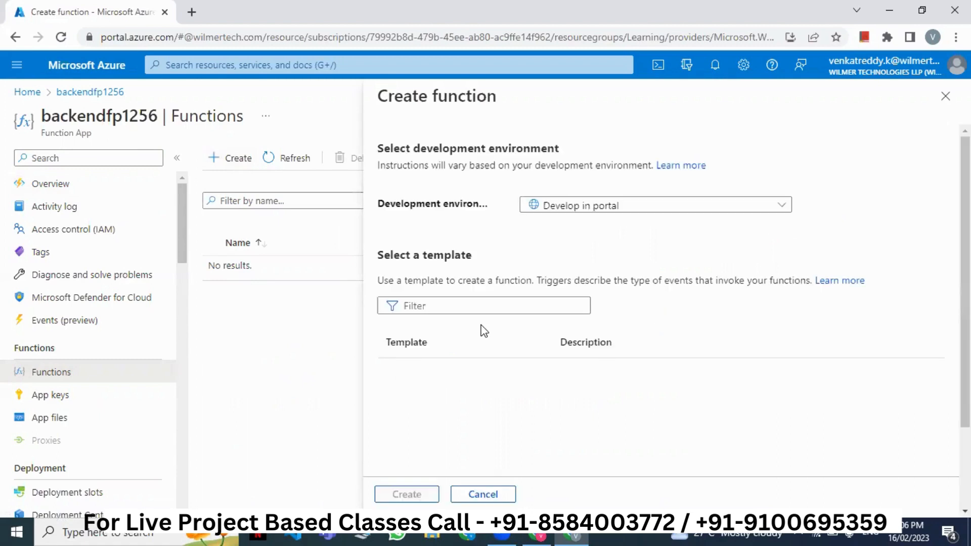
scroll(484, 334, "down", 2)
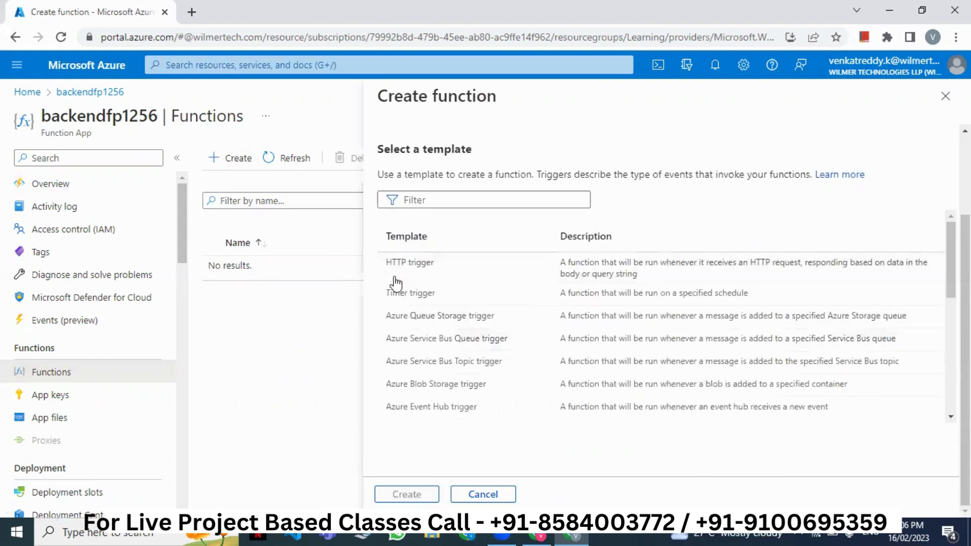
left_click(405, 319)
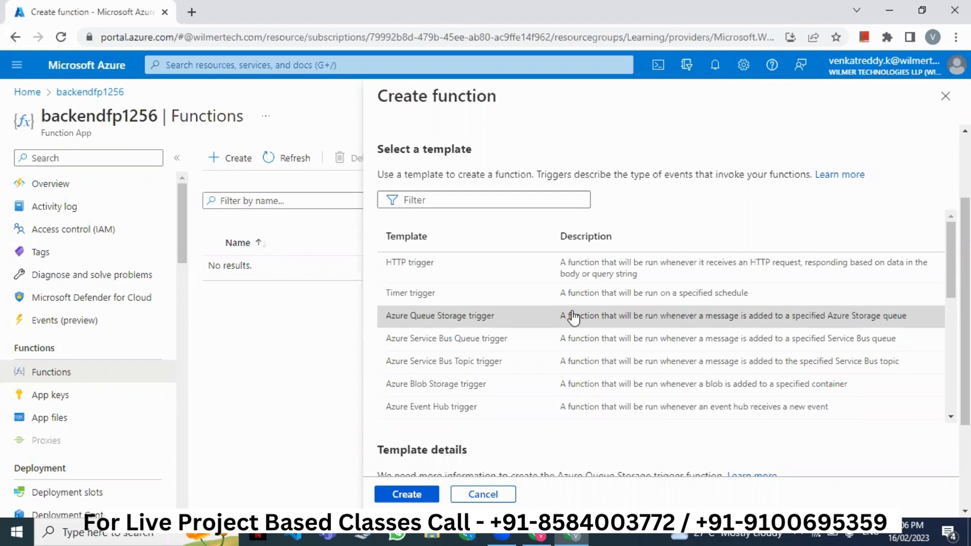
scroll(584, 354, "down", 10)
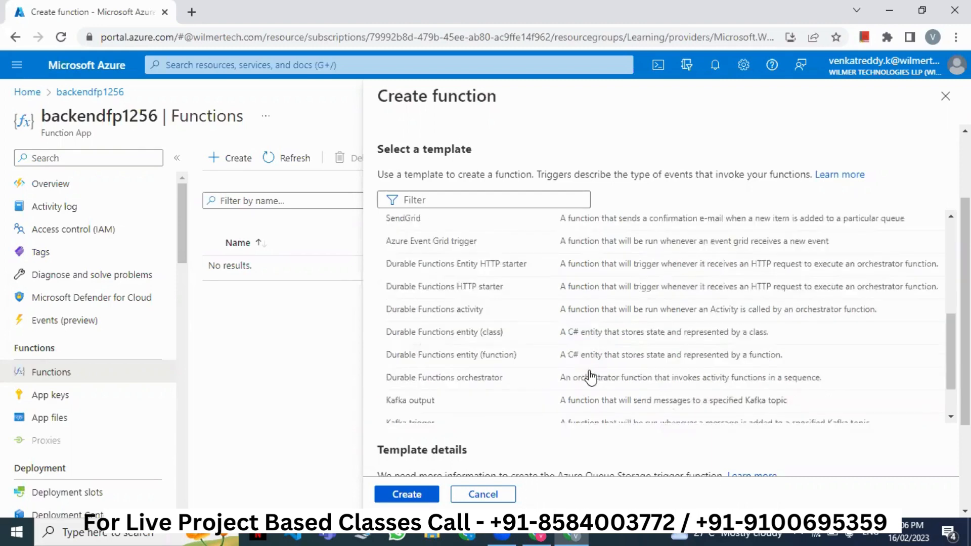
scroll(590, 382, "down", 1)
scroll(586, 382, "up", 6)
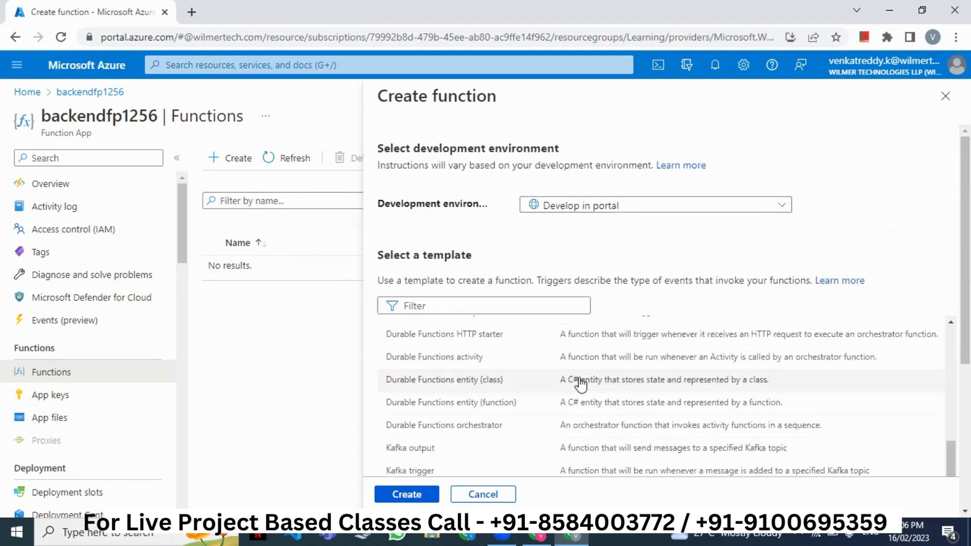
scroll(597, 390, "down", 3)
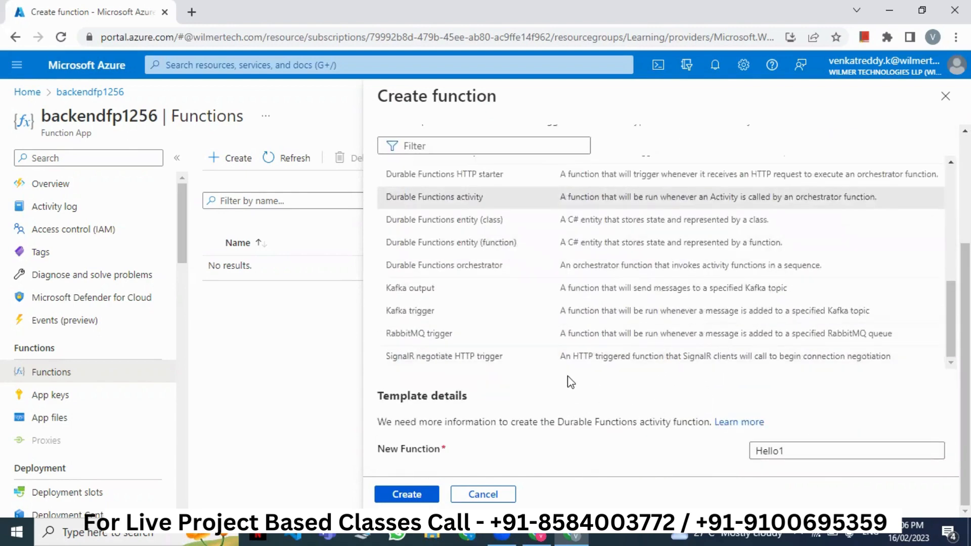
scroll(572, 377, "up", 10)
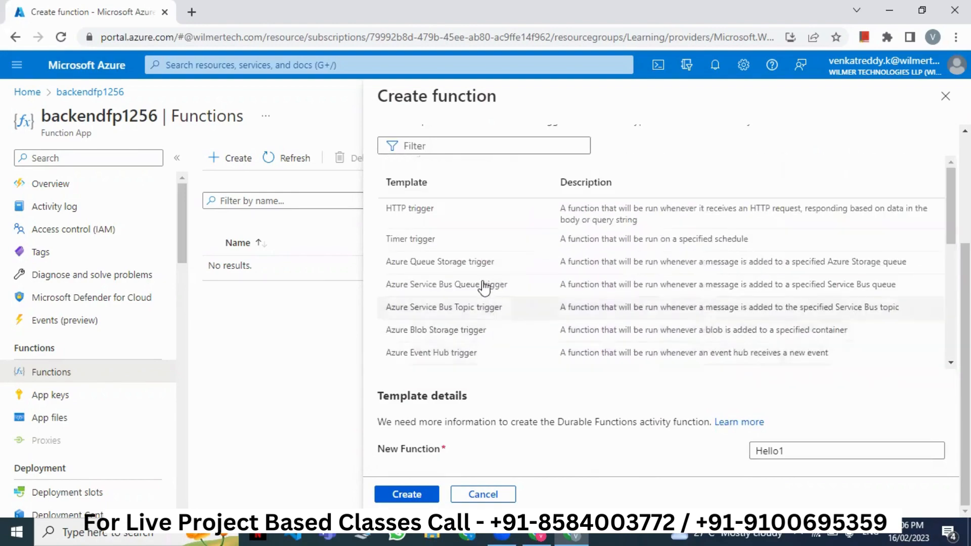
- Select the Azure Queue Storage trigger template, examine its queue name and storage account connection settings, and cancel the function creation
left_click(506, 262)
scroll(556, 311, "down", 5)
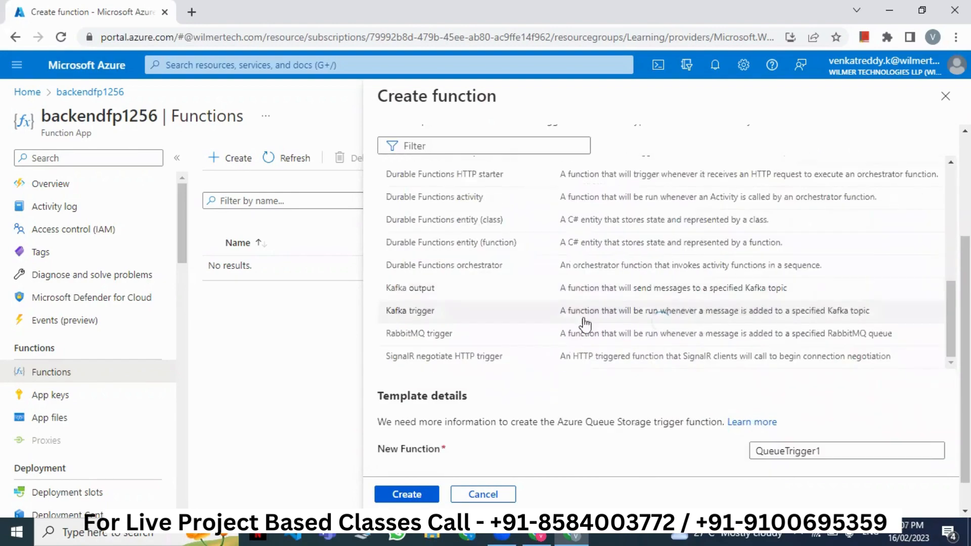
scroll(683, 305, "down", 2)
scroll(683, 305, "up", 5)
scroll(683, 309, "down", 5)
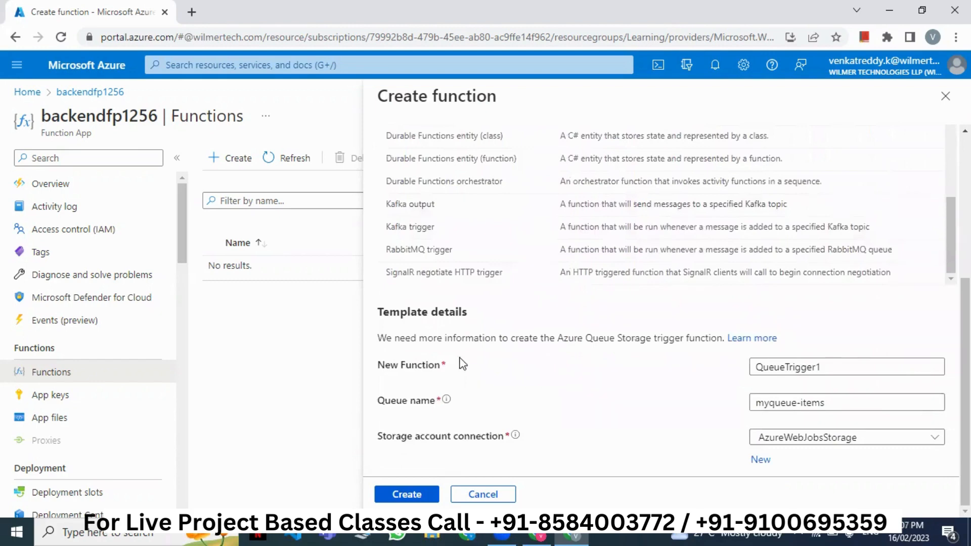
left_click_drag(382, 400, 429, 409)
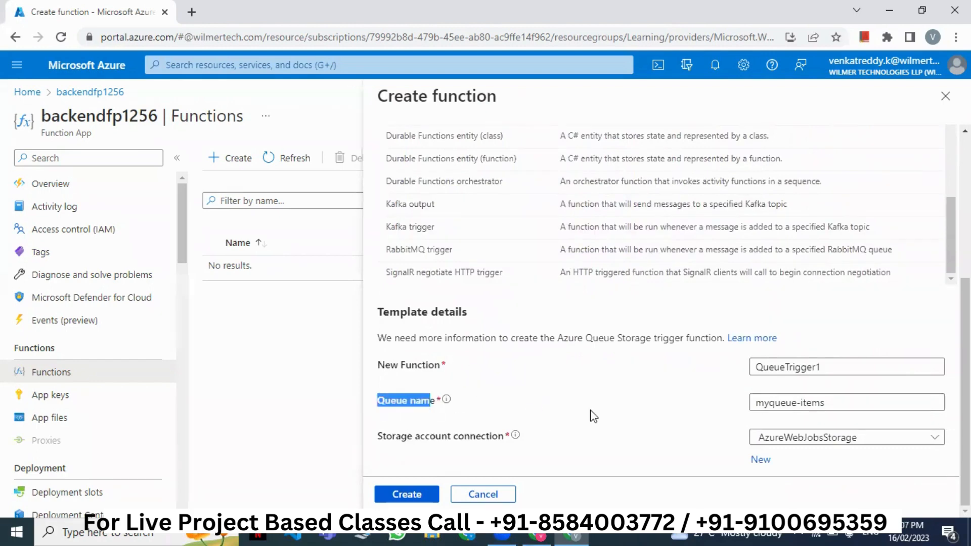
left_click_drag(422, 442, 509, 439)
left_click(570, 433)
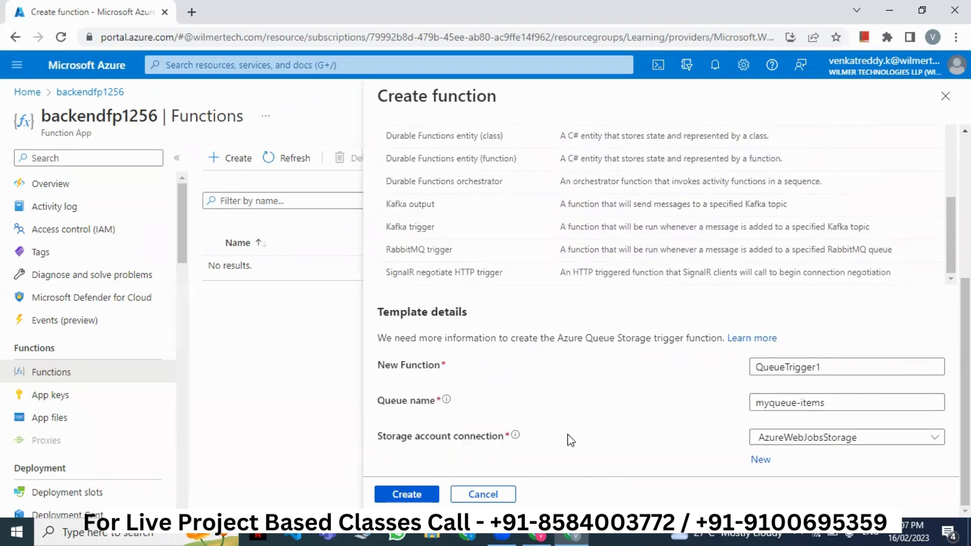
left_click(483, 494)
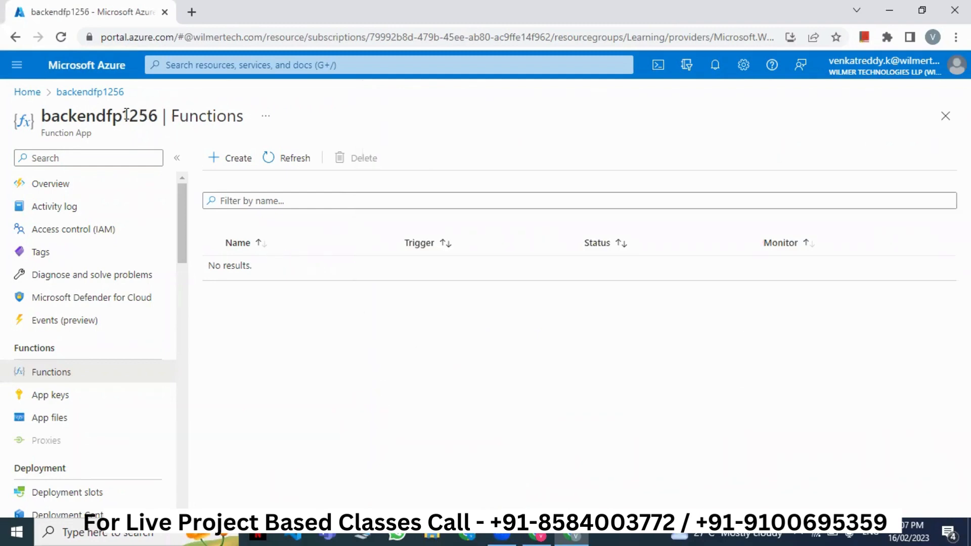
- Return to the Azure portal home page, search for storage account and open the Storage accounts service
left_click(87, 92)
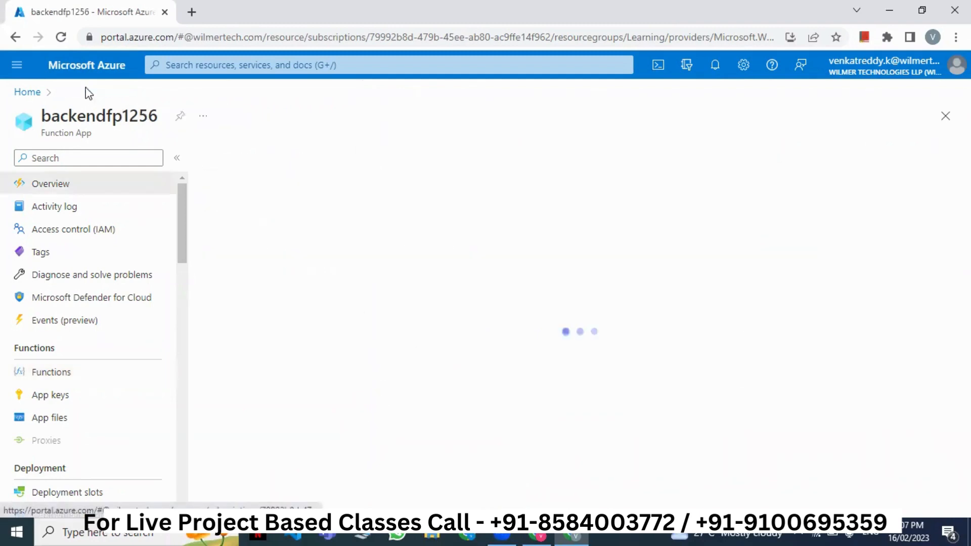
left_click(35, 92)
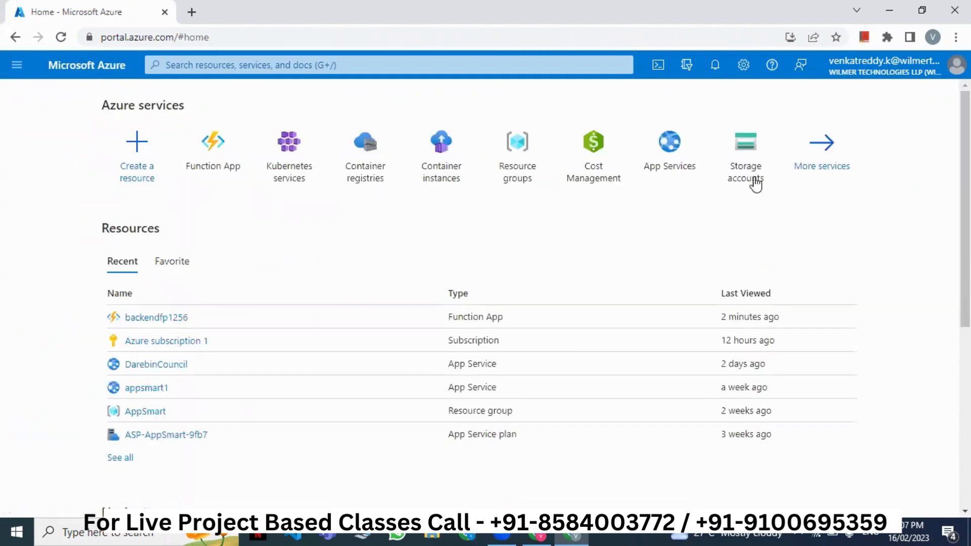
left_click(408, 65)
type("storage acc")
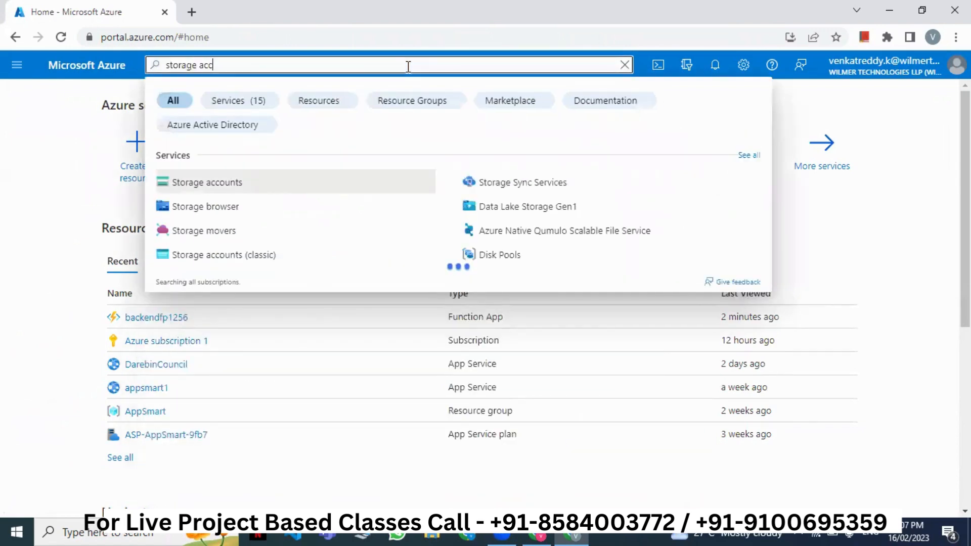
type("ount")
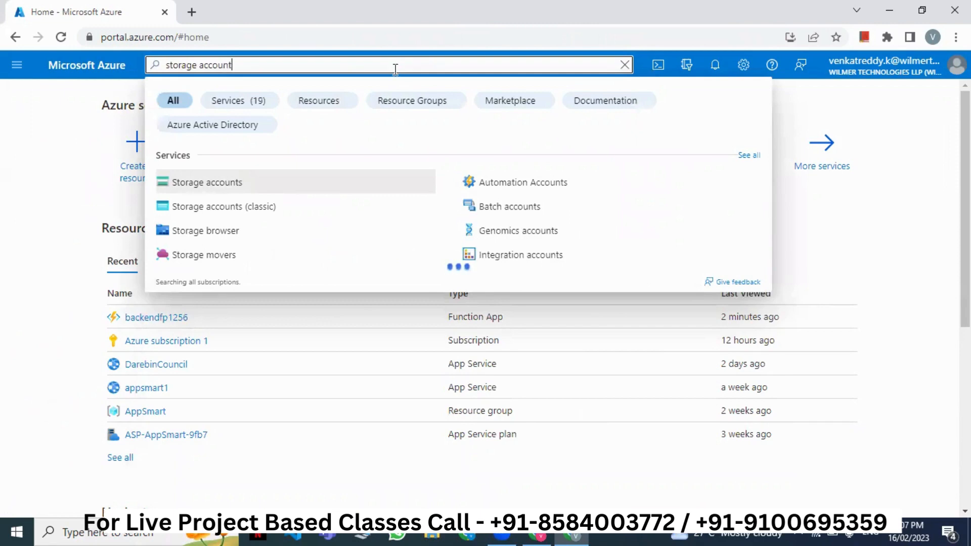
left_click(214, 185)
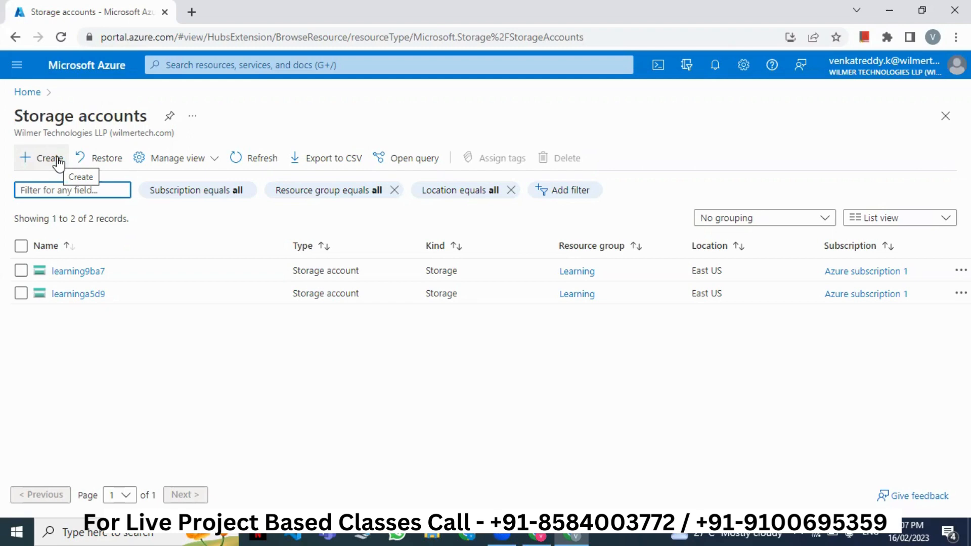
- Open the Paint app and maximize its window
left_click(101, 531)
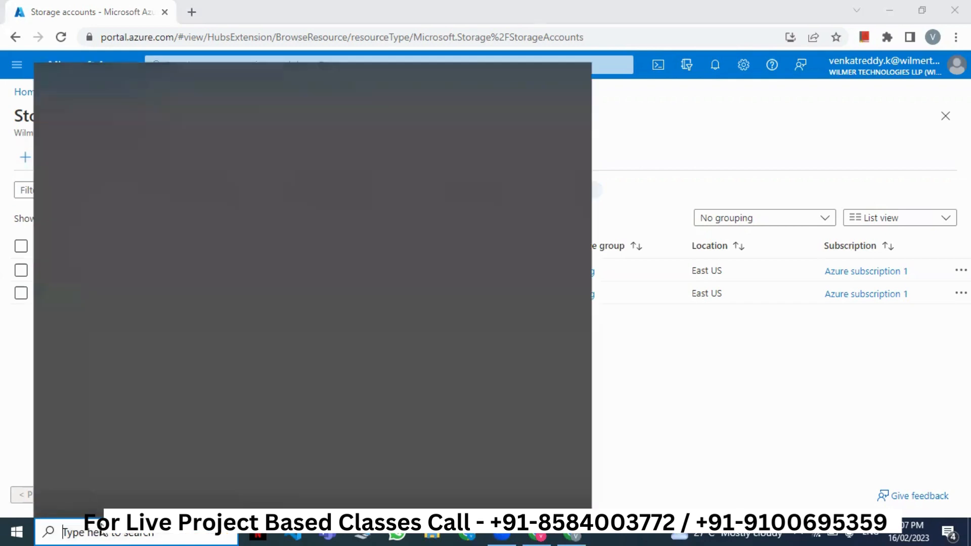
type("paint")
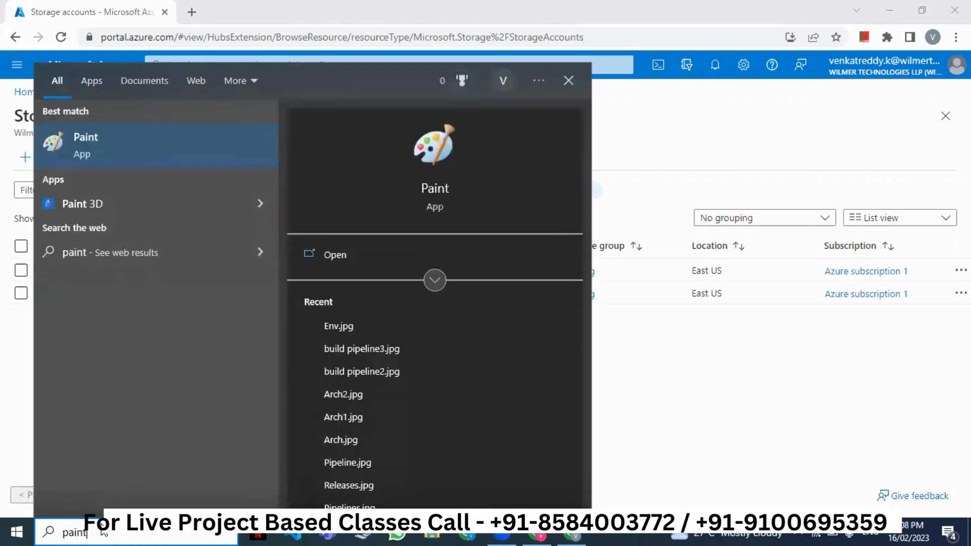
key("Return")
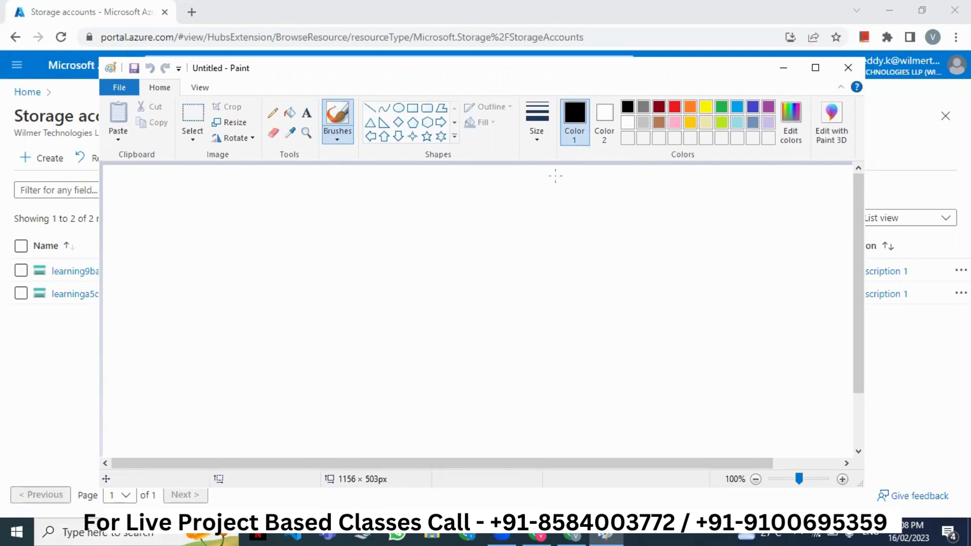
left_click(816, 67)
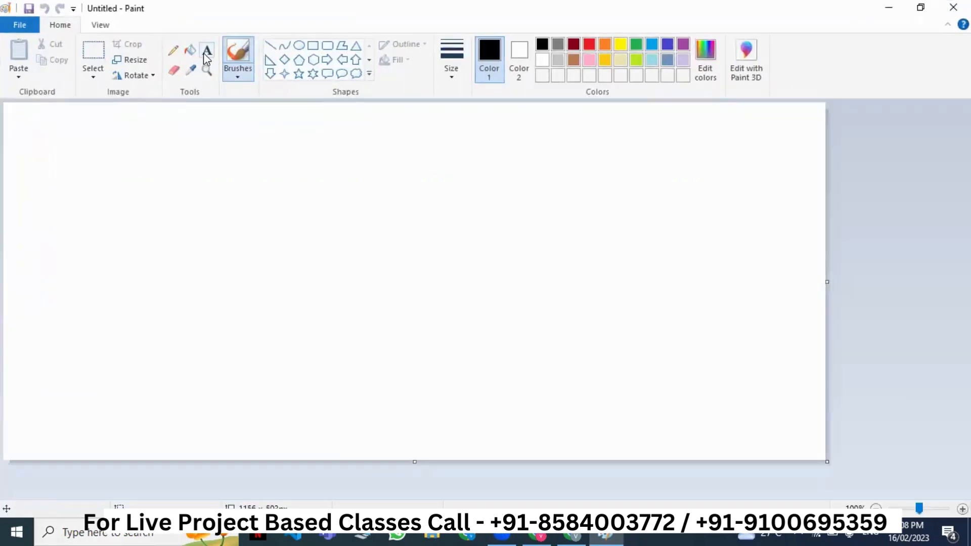
- Add the text "SharePoint" to the upper-left part of the blank canvas
left_click(205, 55)
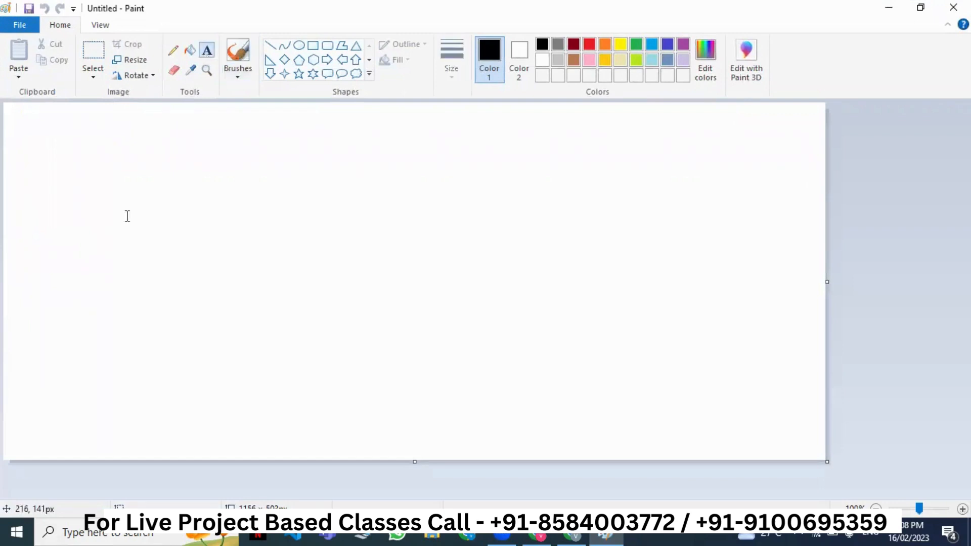
left_click(110, 182)
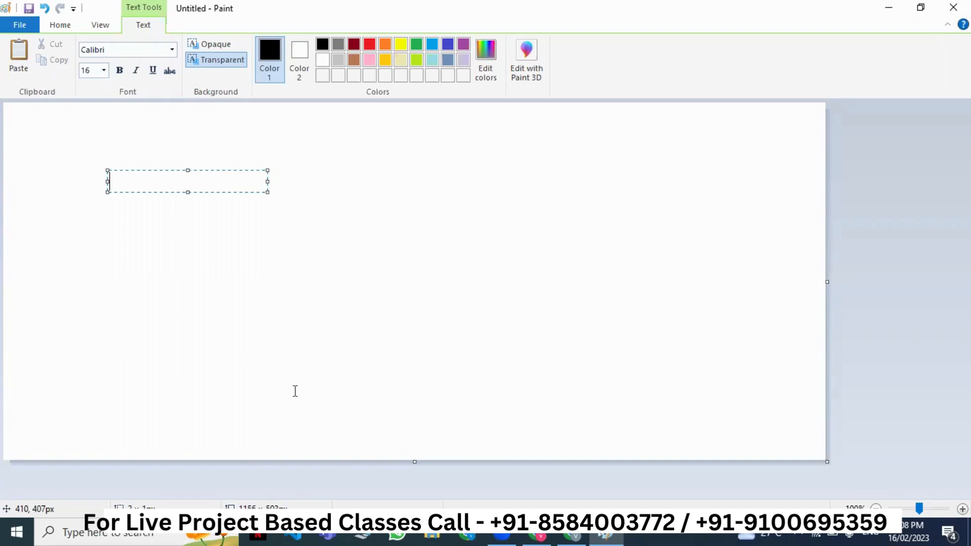
left_click(291, 319)
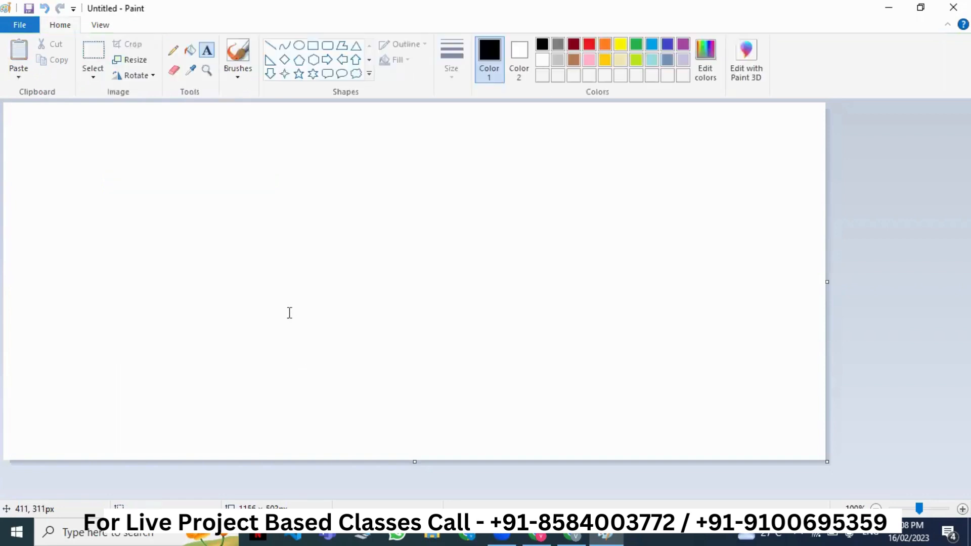
left_click(121, 196)
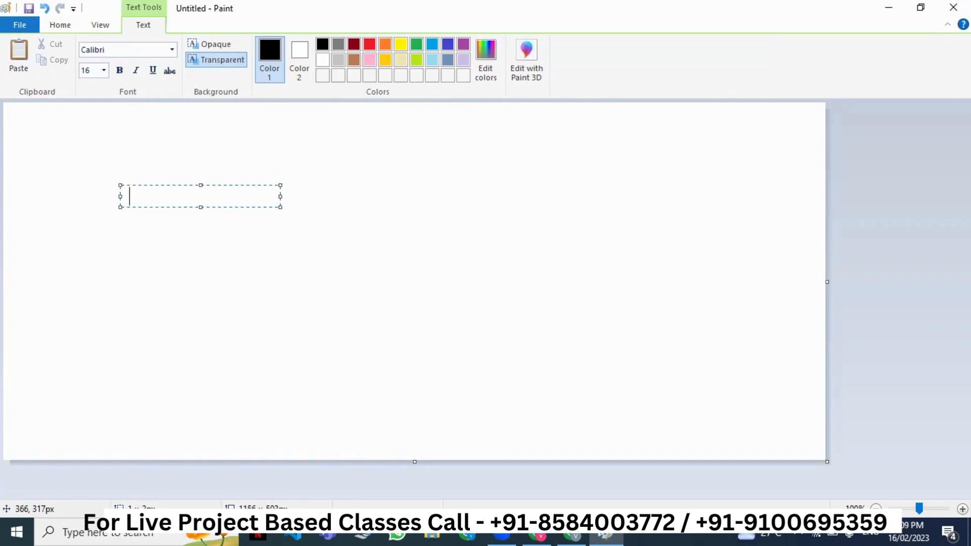
type("SharePoint")
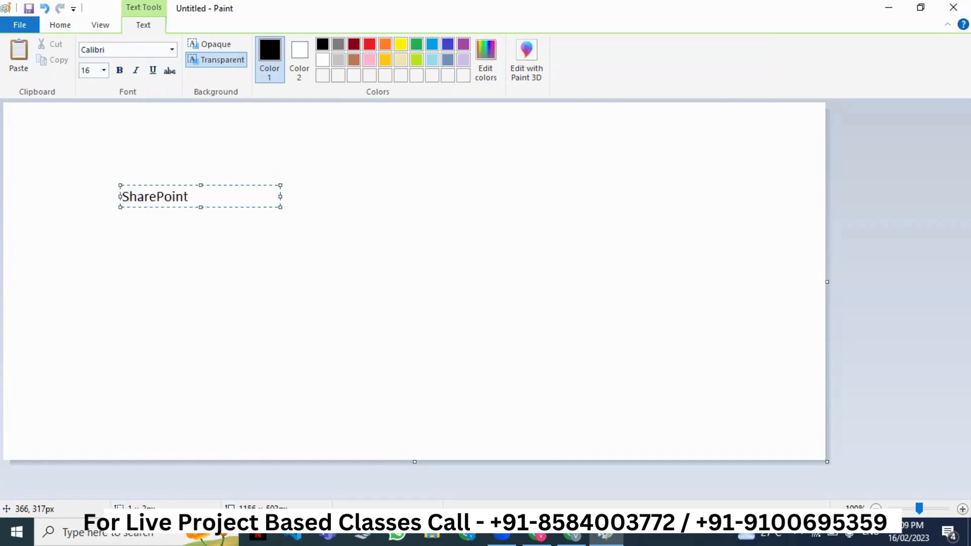
left_click(236, 246)
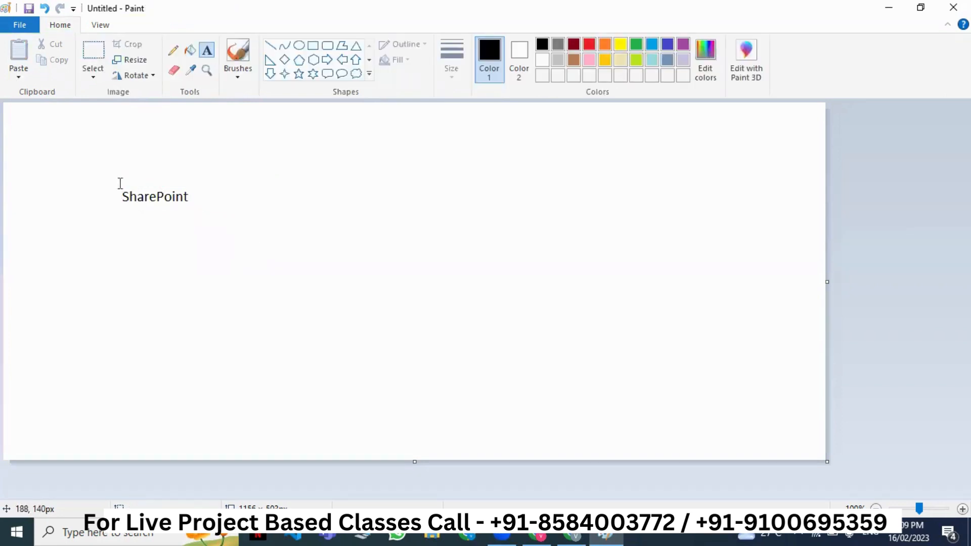
left_click_drag(117, 183, 197, 210)
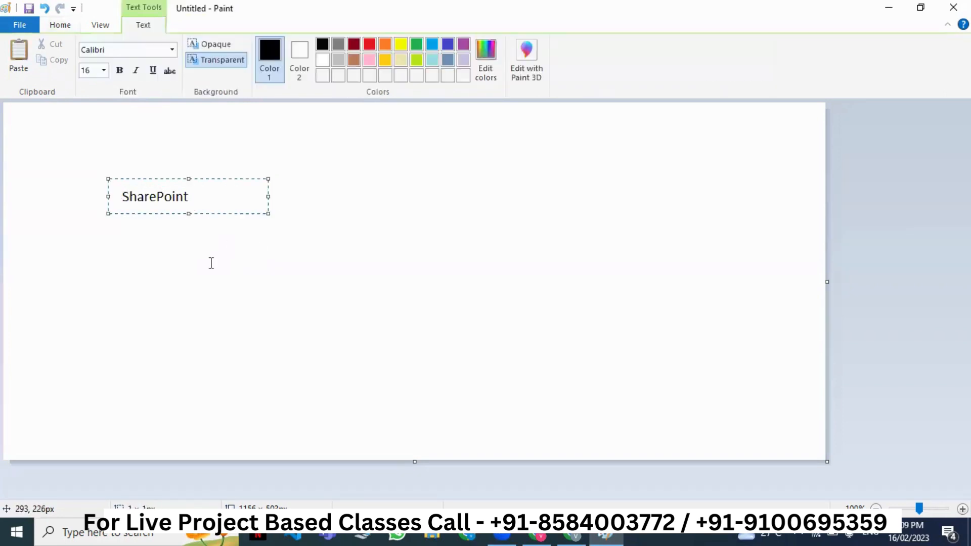
left_click(212, 264)
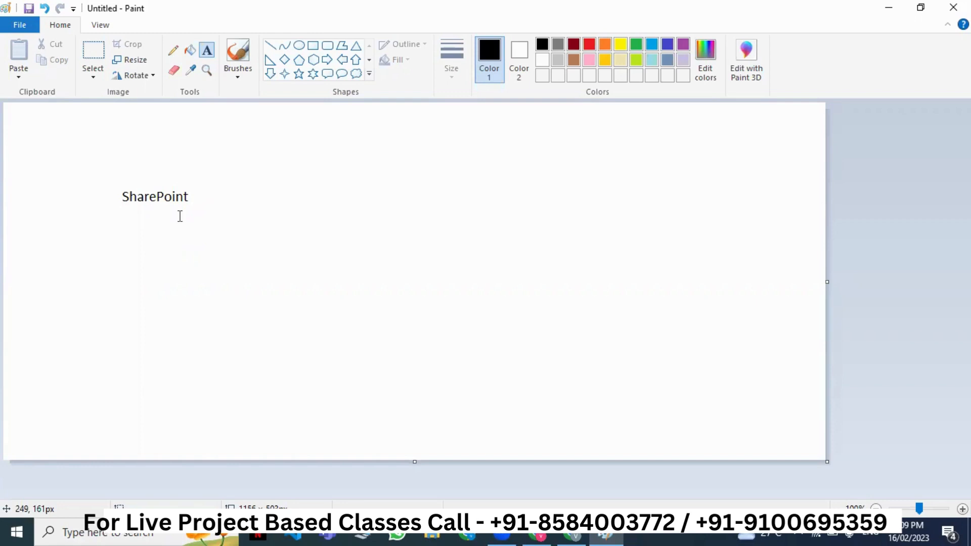
left_click_drag(105, 185, 199, 211)
left_click(235, 266)
left_click_drag(99, 173, 208, 222)
left_click(205, 263)
- Add the text "Azure Cloud" with "Storage Account" two lines below it, to the right of the SharePoint text
left_click(422, 180)
type("Azure Cloud")
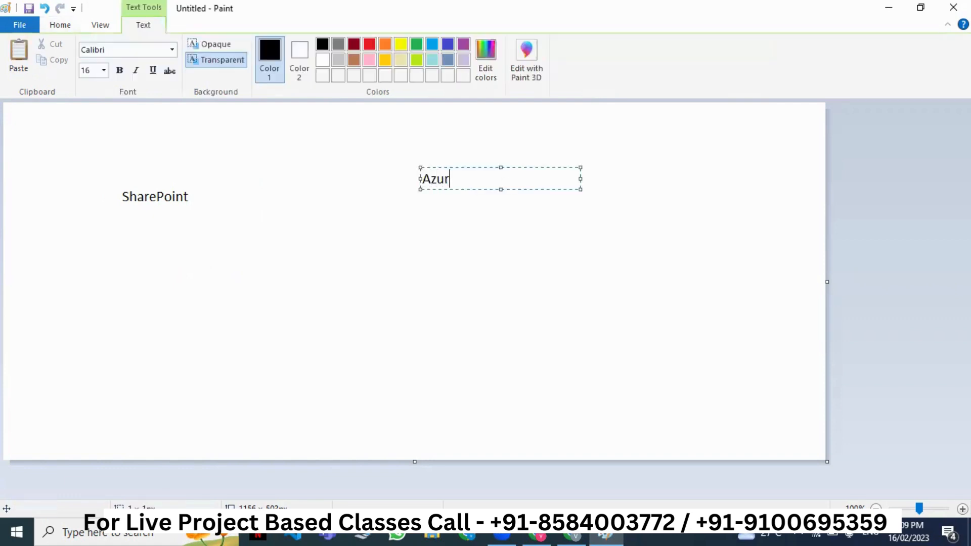
key("Return")
key("Return")
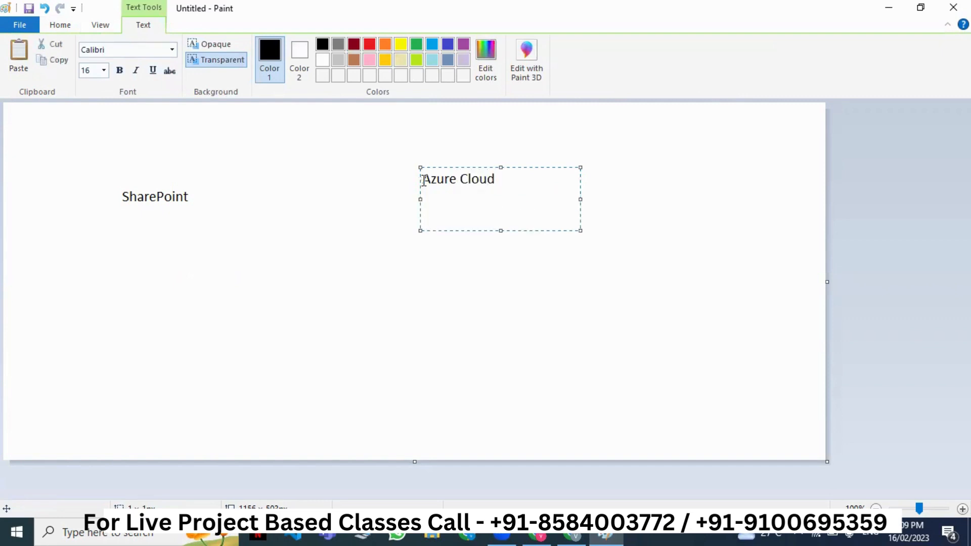
type("Storage Account")
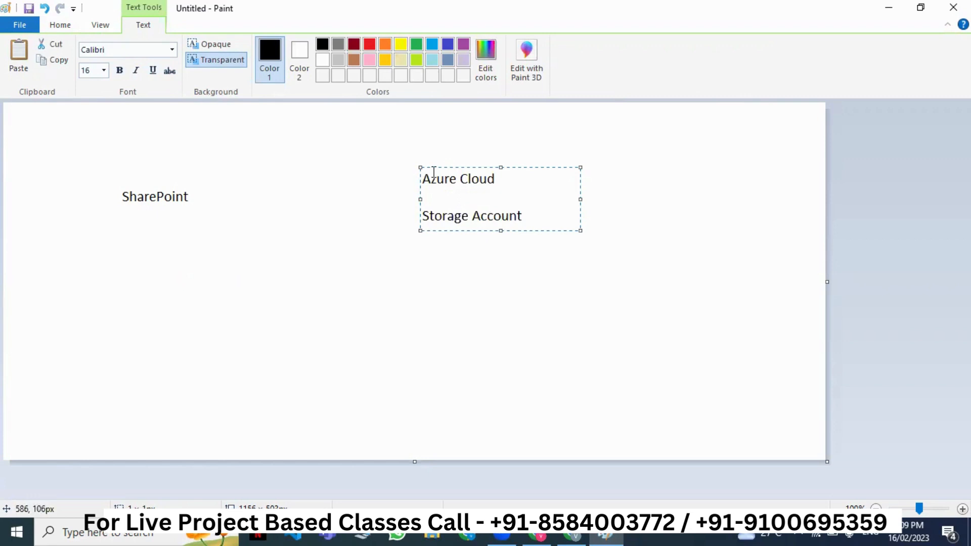
left_click(431, 273)
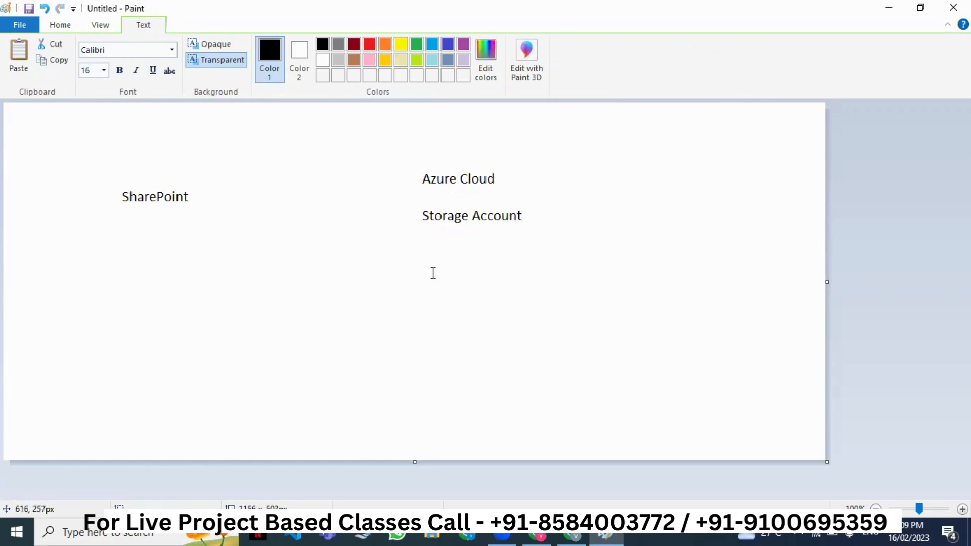
left_click_drag(416, 205, 529, 227)
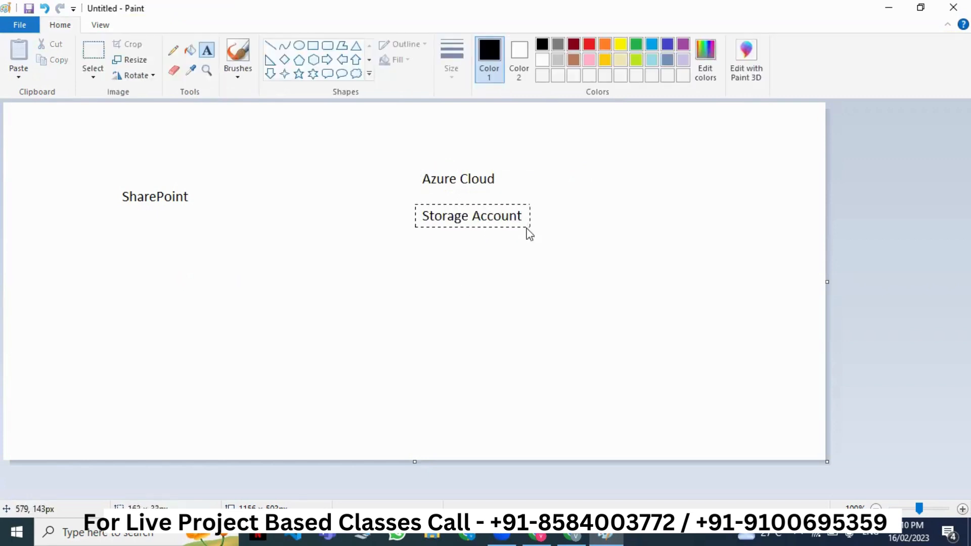
left_click(506, 246)
left_click_drag(413, 199, 527, 233)
left_click(529, 282)
left_click_drag(412, 198, 571, 239)
left_click(534, 304)
left_click_drag(97, 173, 263, 219)
left_click(283, 314)
left_click_drag(399, 200, 573, 241)
left_click(533, 293)
left_click_drag(105, 169, 198, 228)
left_click(214, 272)
left_click_drag(404, 196, 564, 235)
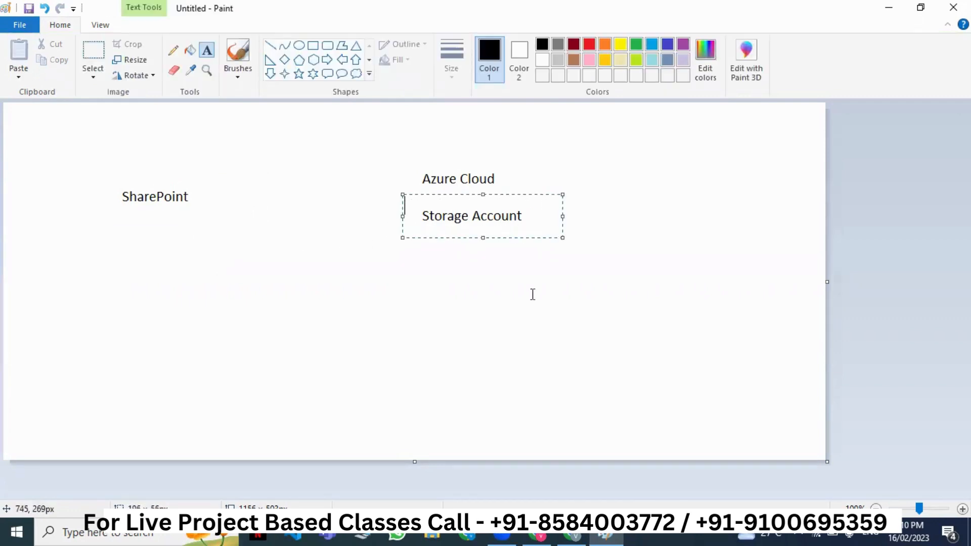
- Close Paint without saving the drawing and return to the Azure storage accounts list
left_click(531, 293)
left_click(953, 7)
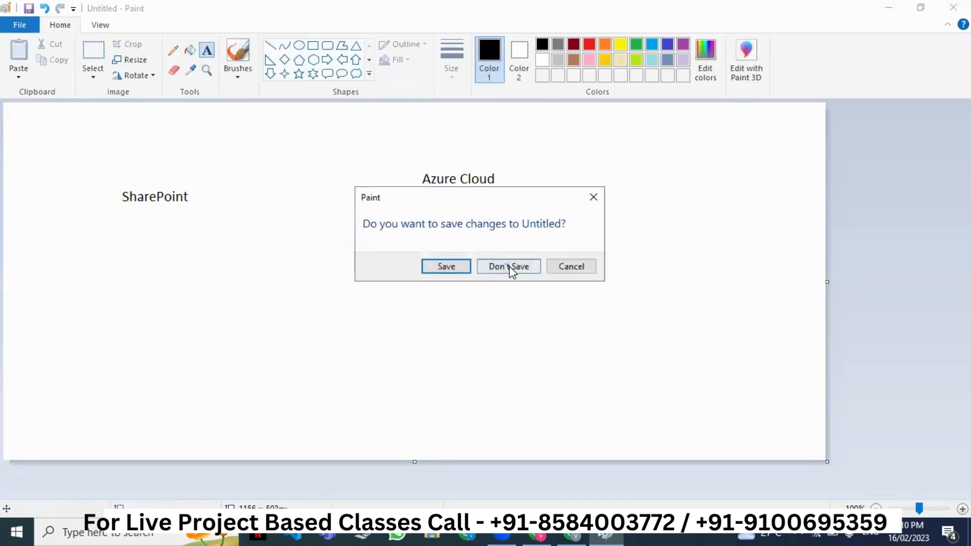
left_click(507, 267)
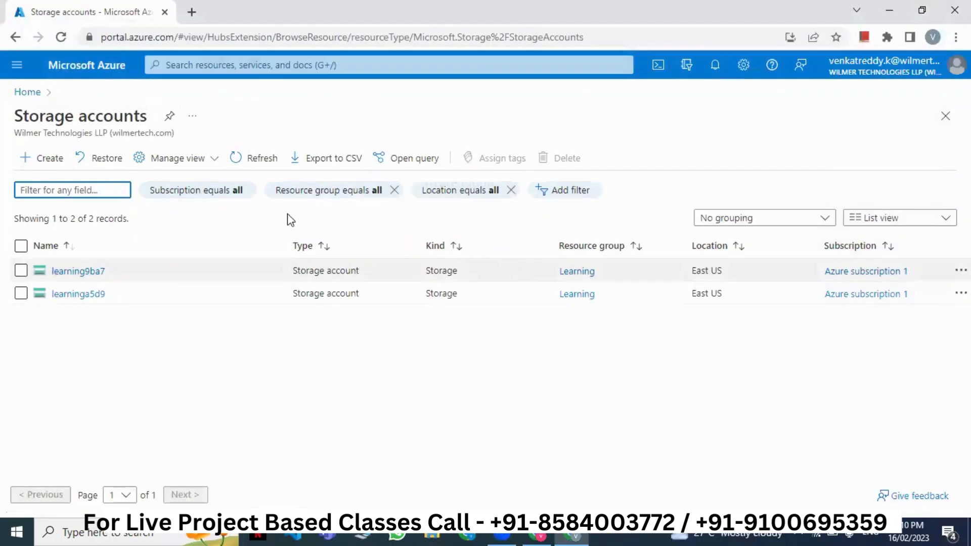
- Start creating a new storage account and set its resource group to Learning
left_click(45, 161)
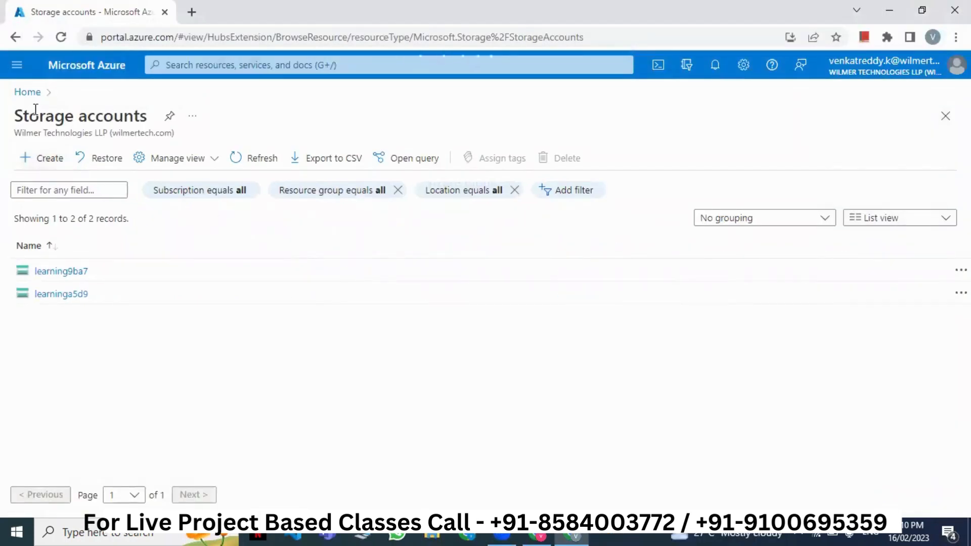
left_click(39, 164)
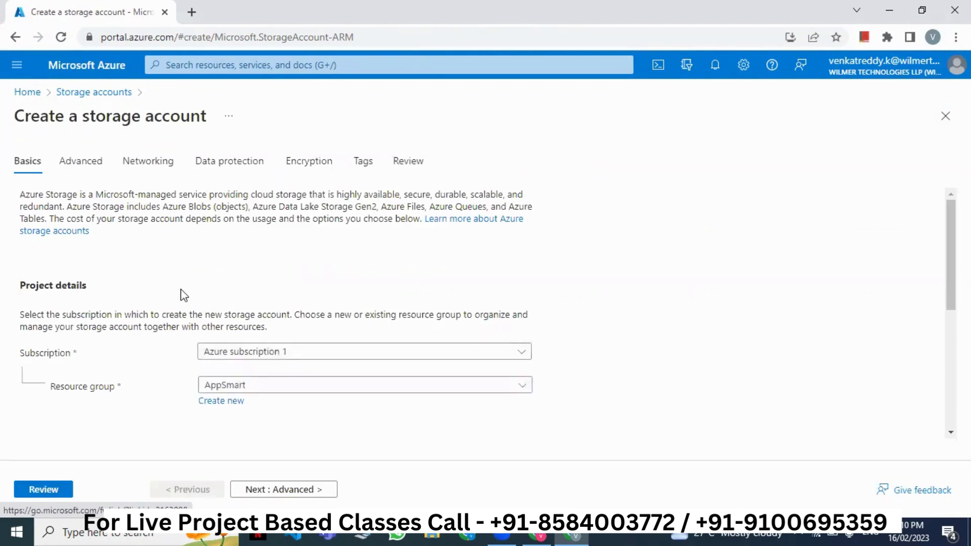
scroll(184, 295, "down", 3)
left_click(301, 251)
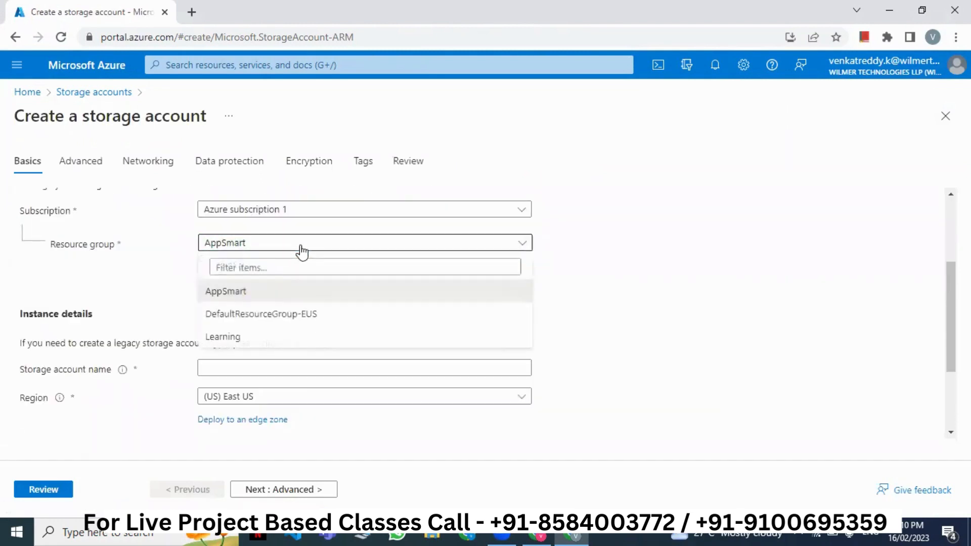
left_click(256, 336)
- Try to name the new storage account StorageAccount1256
scroll(257, 333, "down", 2)
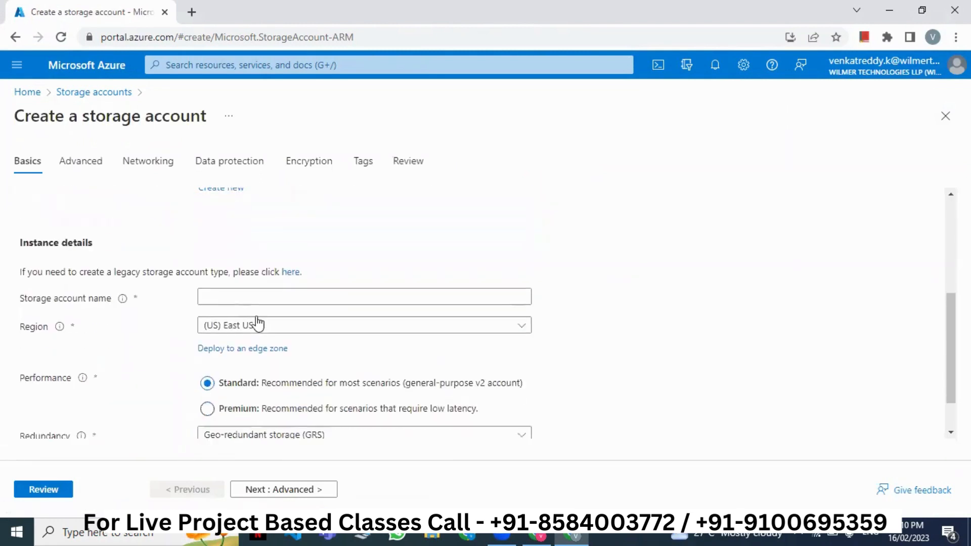
left_click(250, 300)
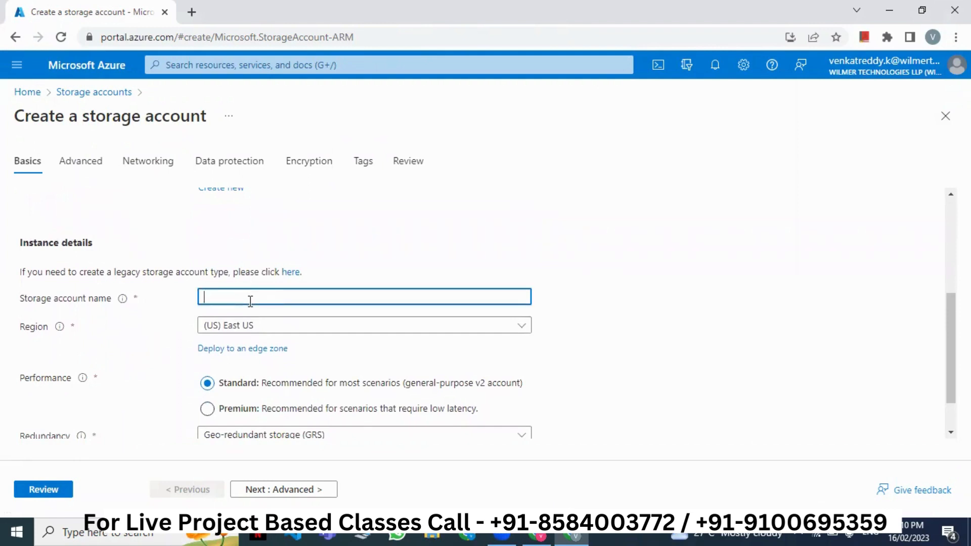
type("Stroage")
key("BackSpace")
key("BackSpace")
key("BackSpace")
type("orageAccount1256")
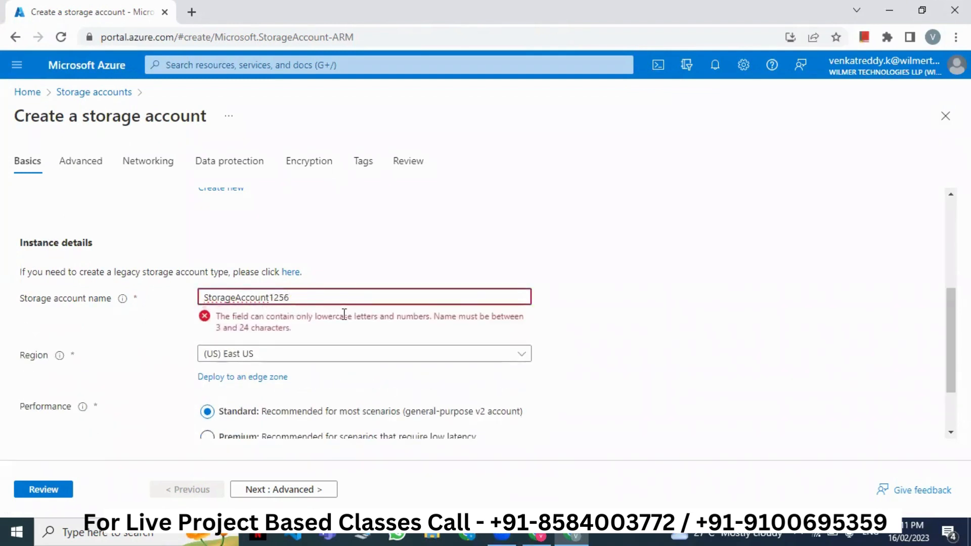
- Replace the storage account name with the all-lowercase name storageaccount1259
double_click(337, 296)
type("storage")
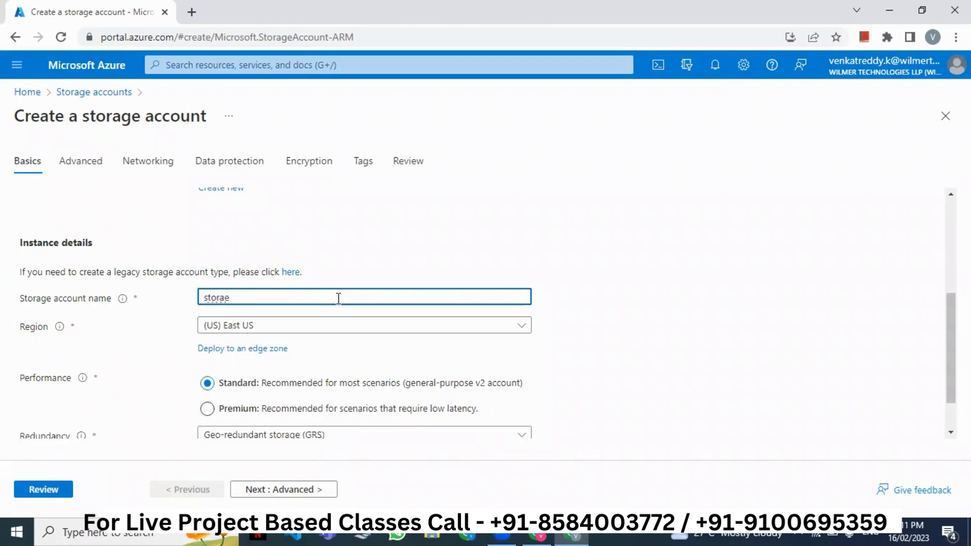
type("account")
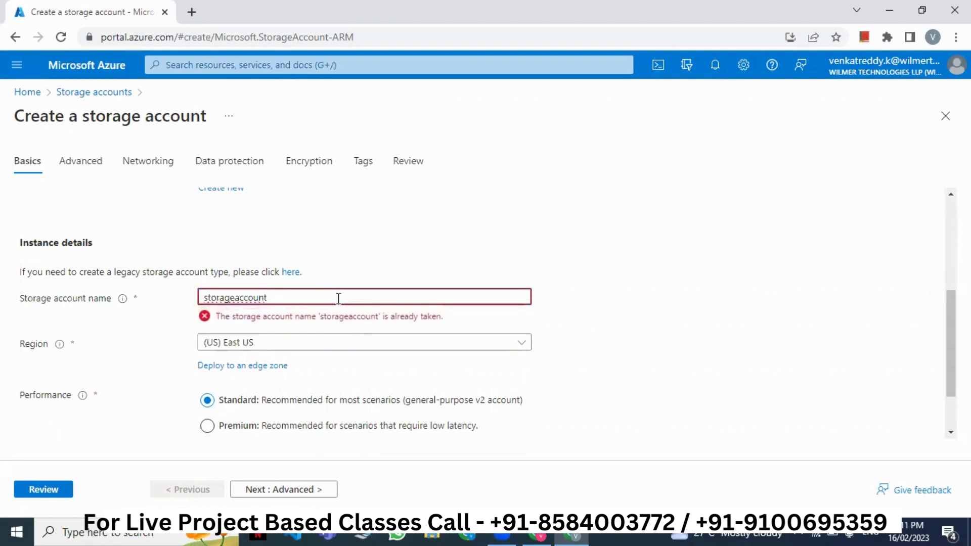
type("1256")
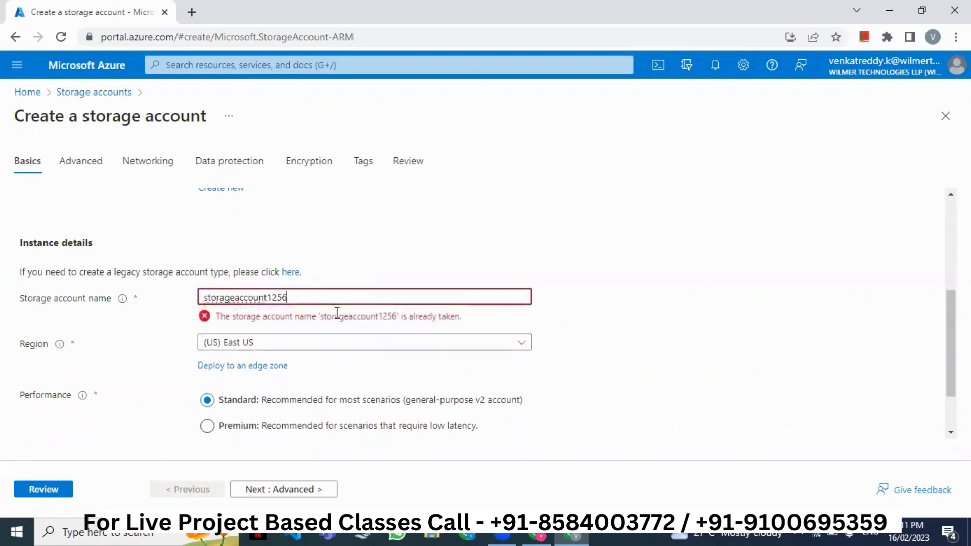
key("BackSpace")
type("9")
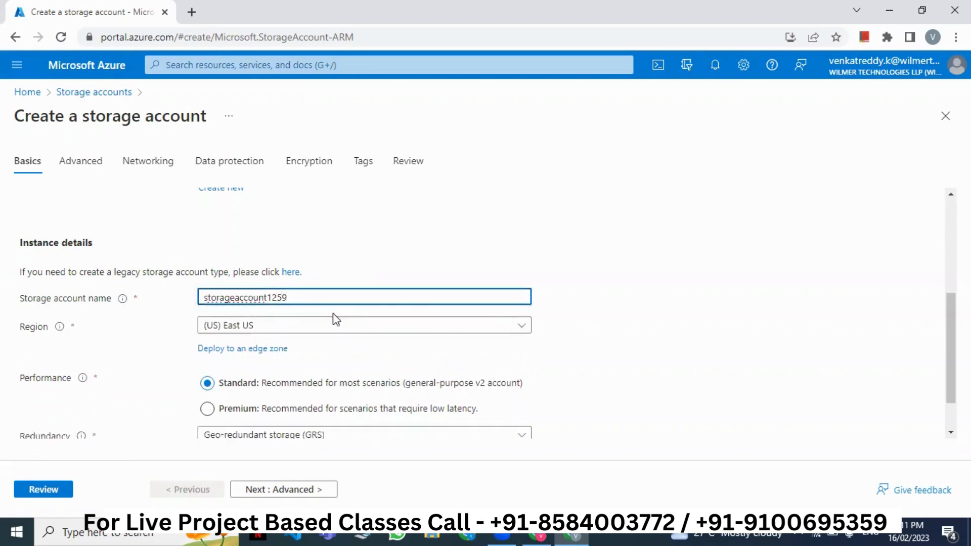
- Set the storage account's redundancy to Locally-redundant storage (LRS)
scroll(324, 321, "down", 1)
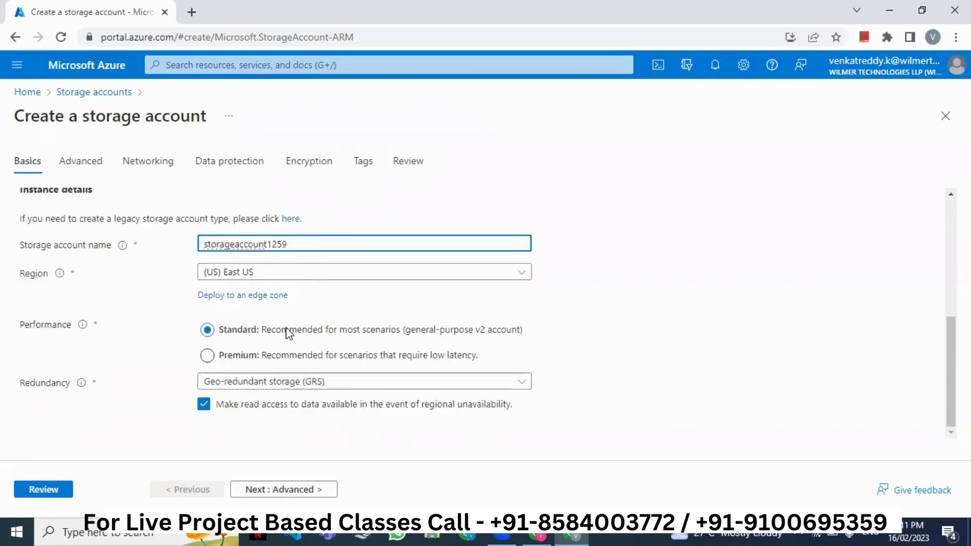
left_click(263, 384)
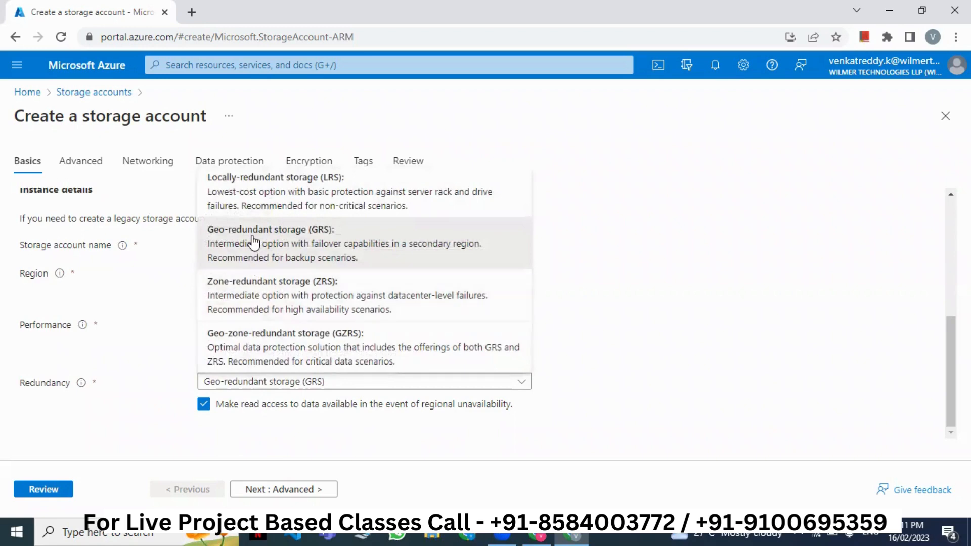
left_click(245, 200)
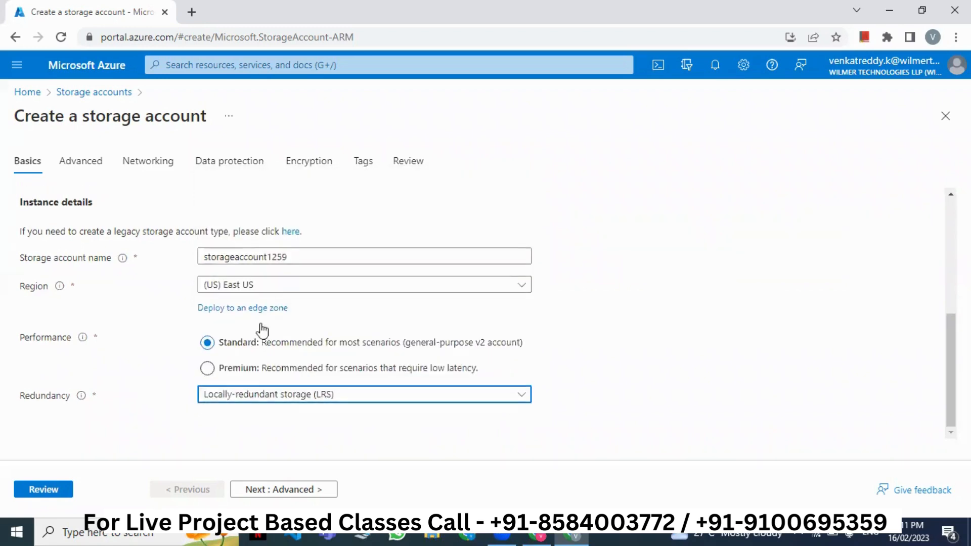
- Review the full configuration of storageaccount1259 and create the storage account
left_click(44, 491)
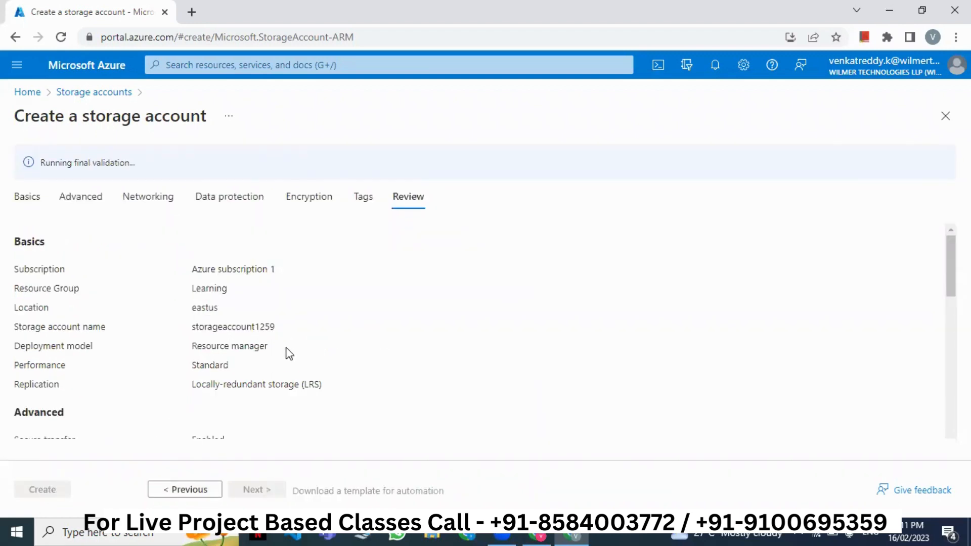
scroll(289, 347, "down", 9)
scroll(287, 360, "down", 5)
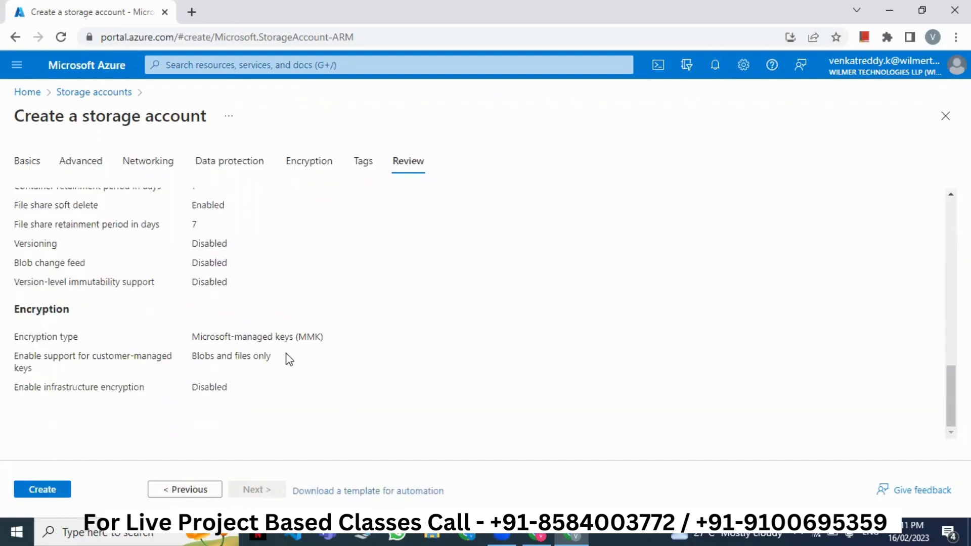
left_click(44, 490)
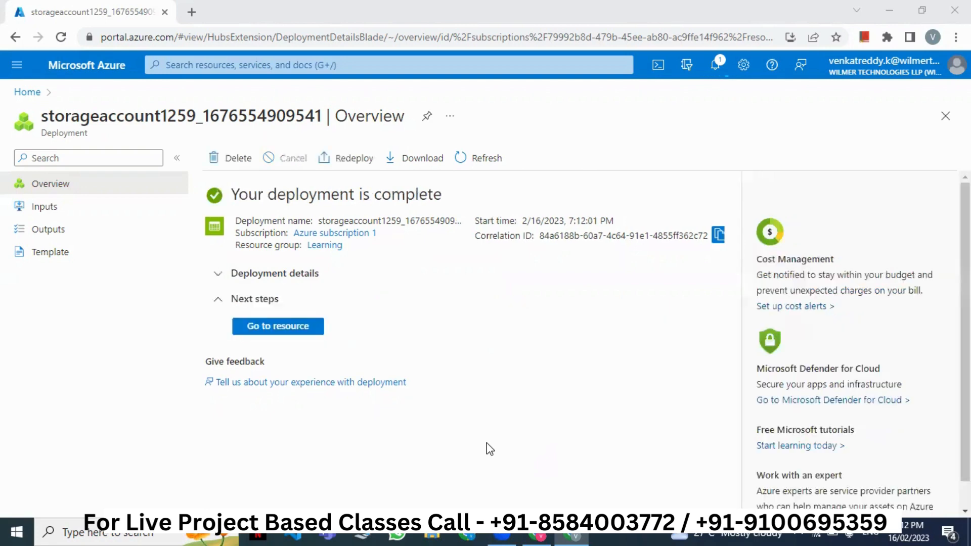
- Go to the deployed storageaccount1259 resource and look over its data storage services
left_click(301, 333)
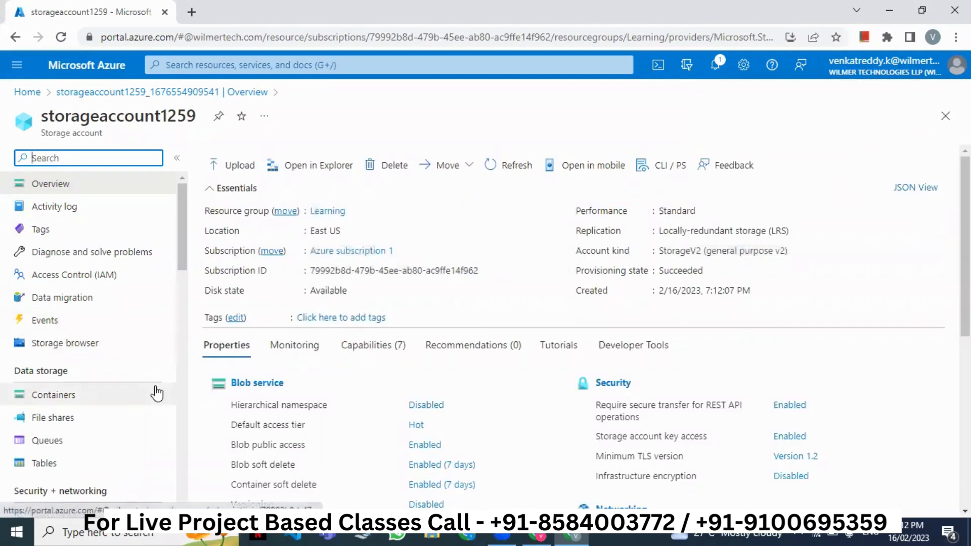
double_click(96, 118)
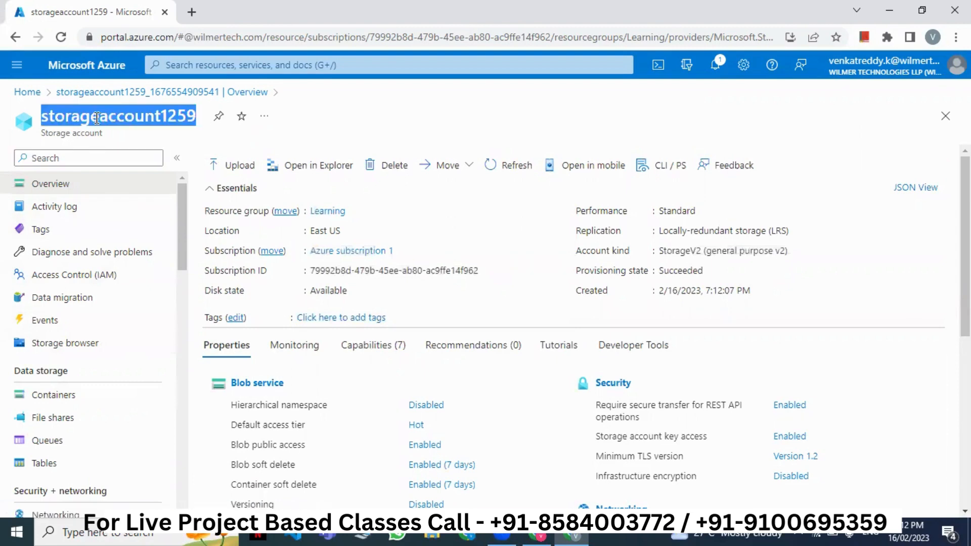
scroll(90, 335, "down", 3)
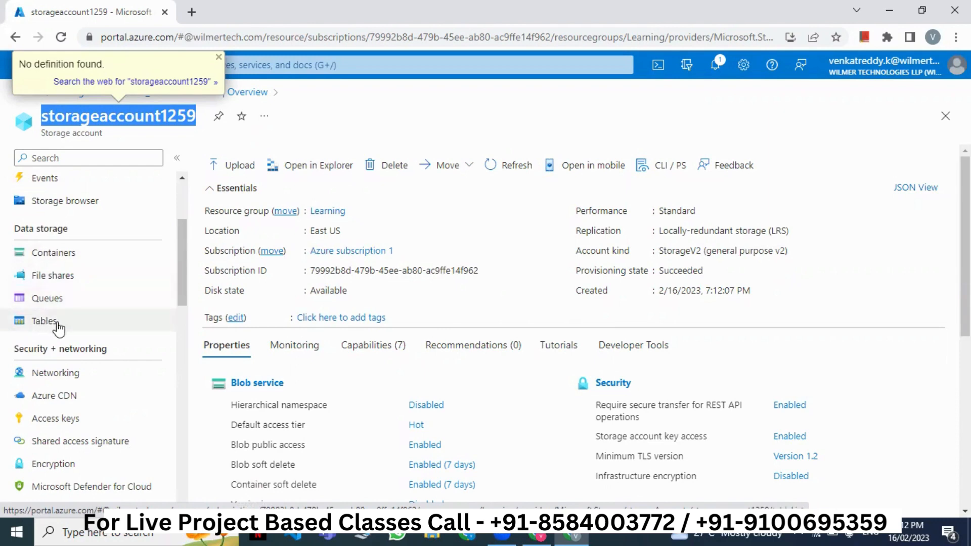
left_click(218, 57)
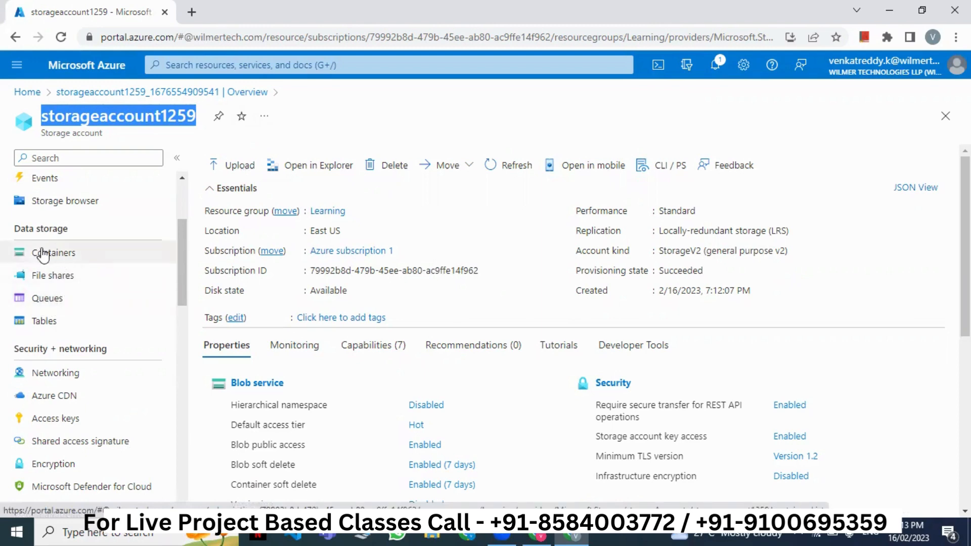
double_click(123, 114)
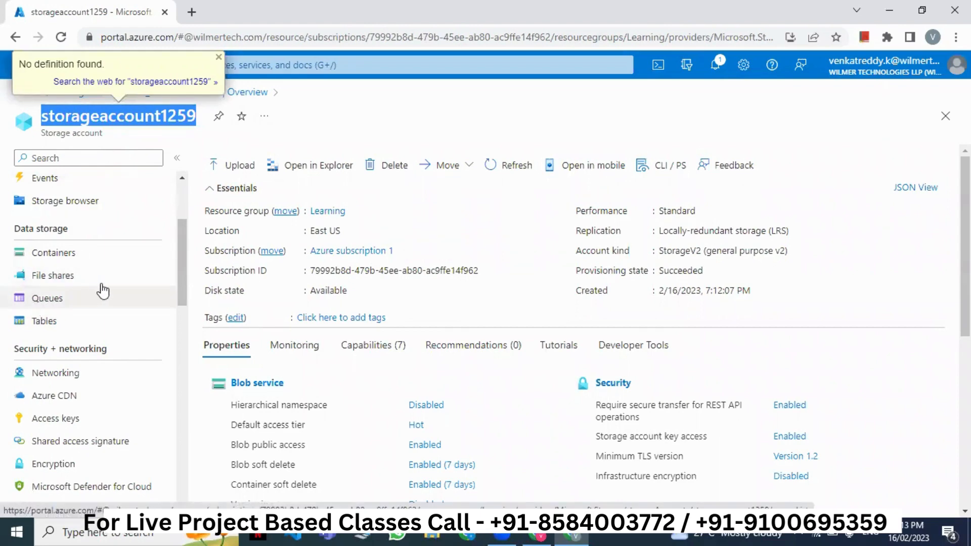
- Create a container named contsam with public access level Container (anonymous read access for containers and blobs)
left_click(81, 262)
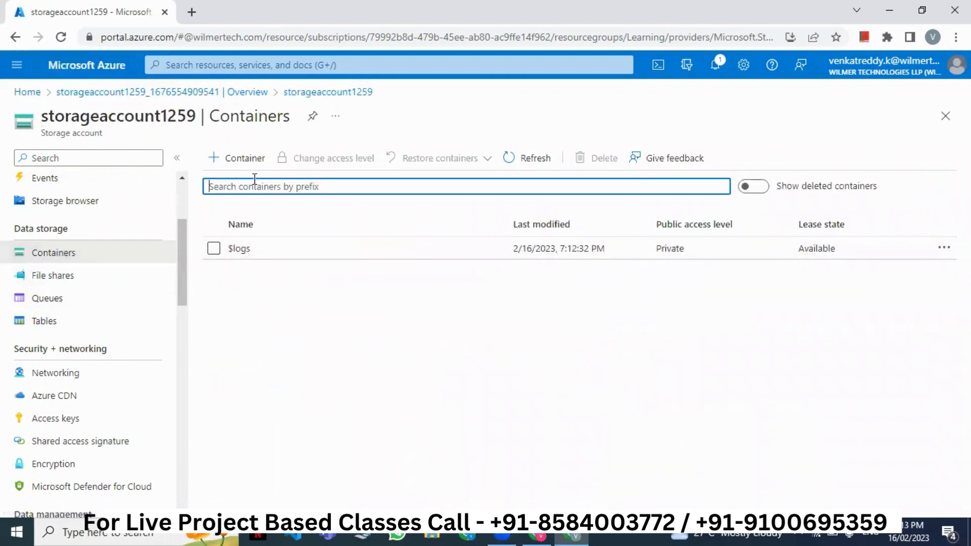
left_click(232, 161)
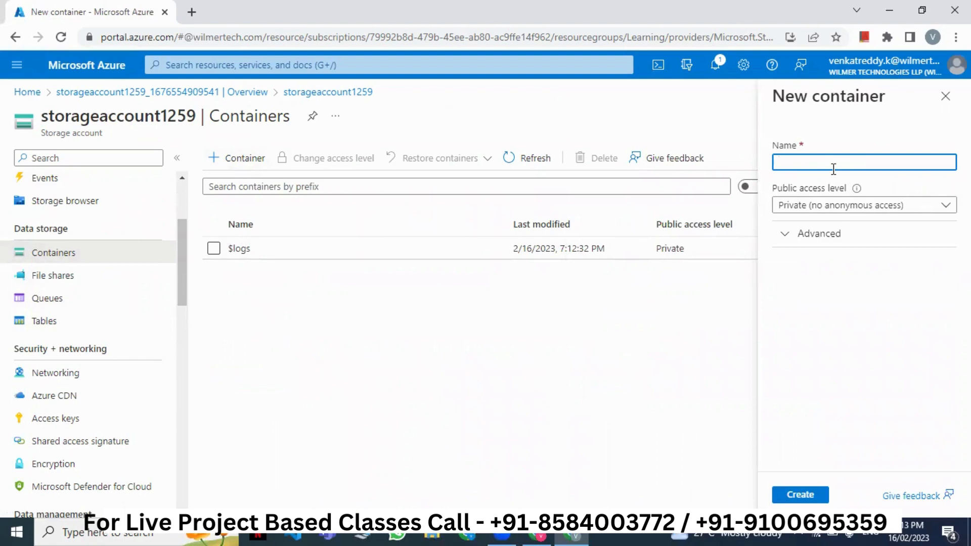
type("contsam")
left_click(826, 207)
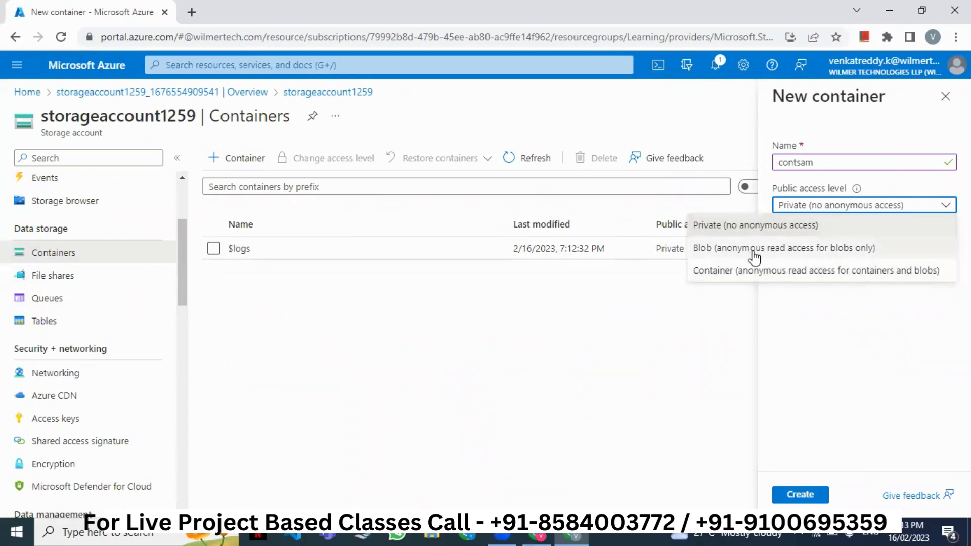
left_click(749, 272)
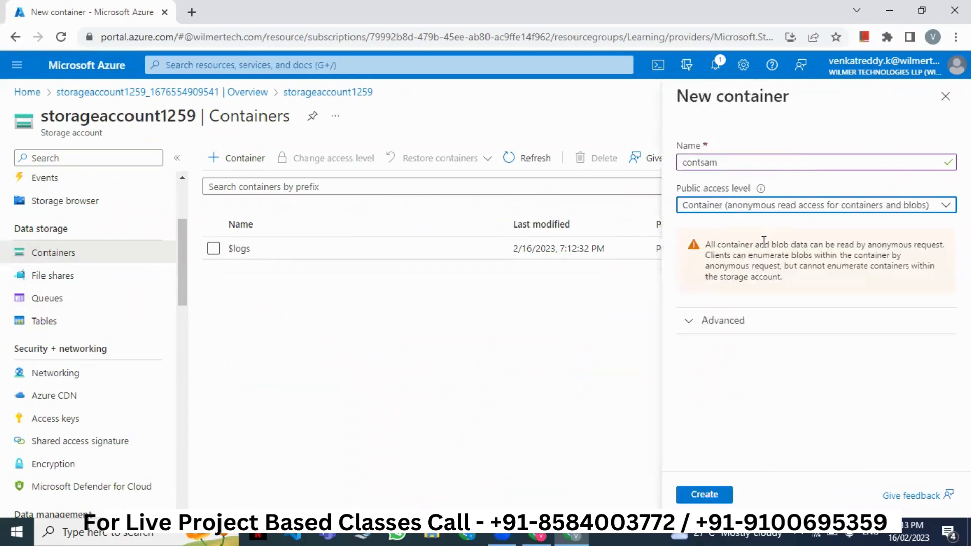
left_click(705, 496)
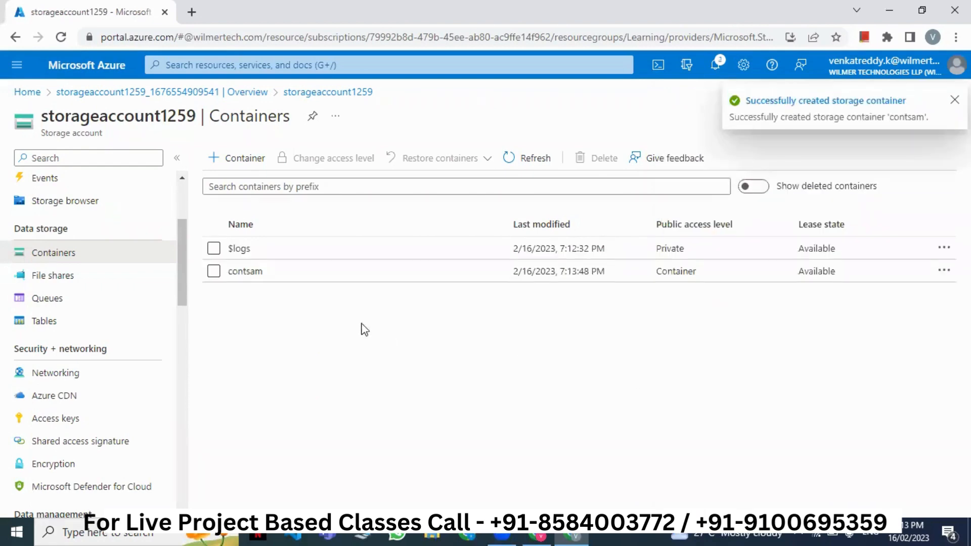
- Return to the portal home and open the contsam container again through the storage accounts list and storageaccount1259
left_click(247, 273)
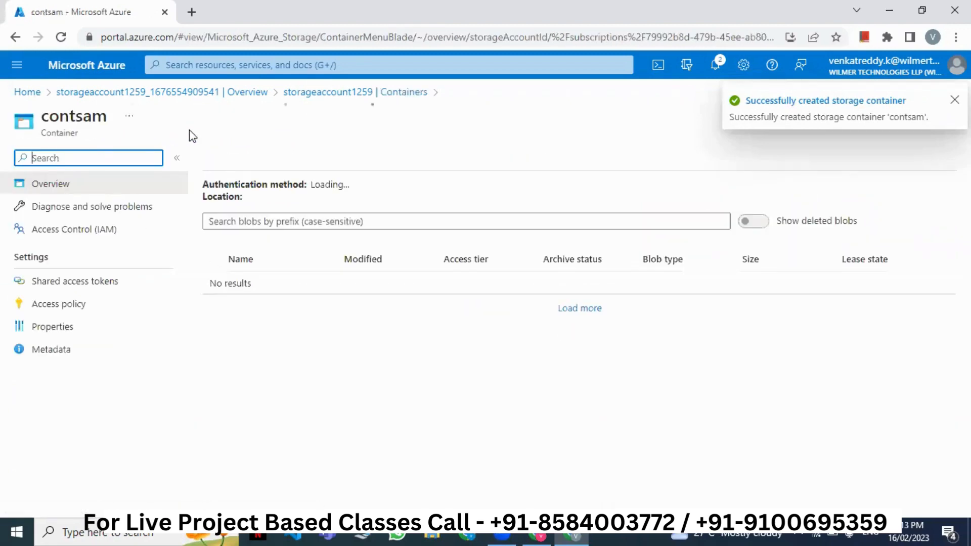
left_click(137, 91)
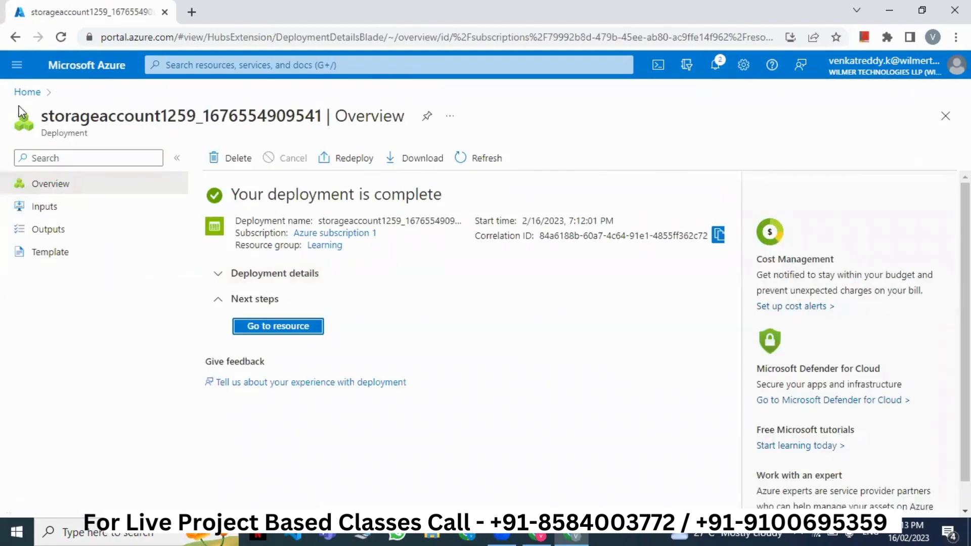
left_click(27, 92)
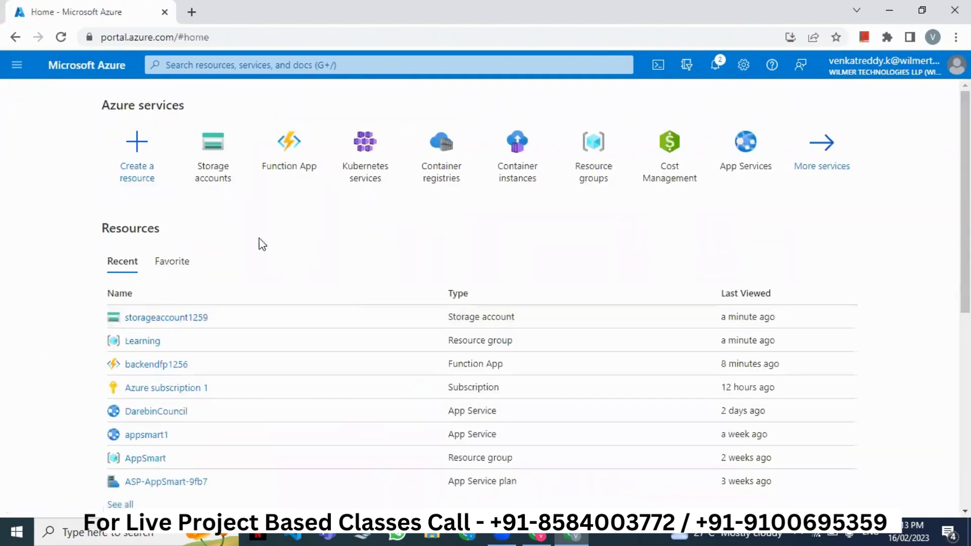
left_click(219, 155)
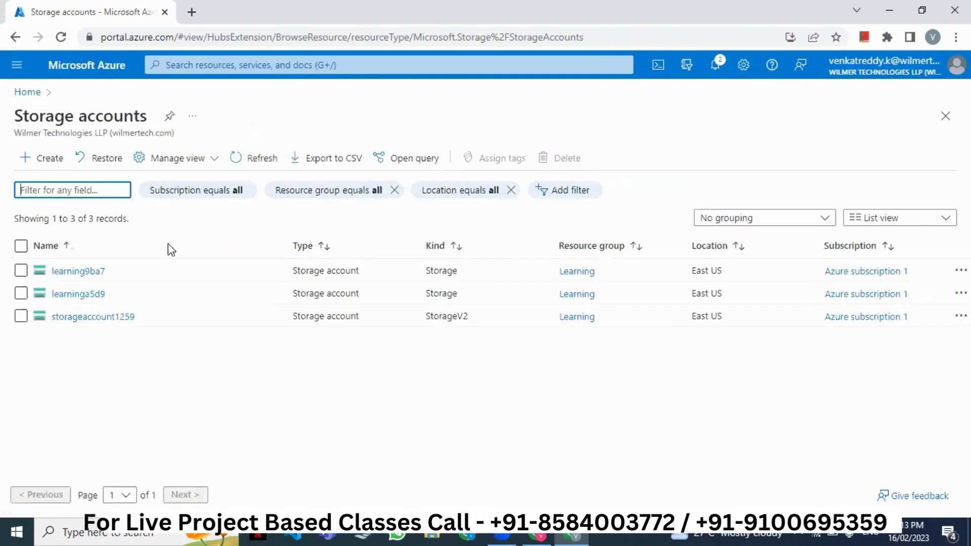
left_click(87, 317)
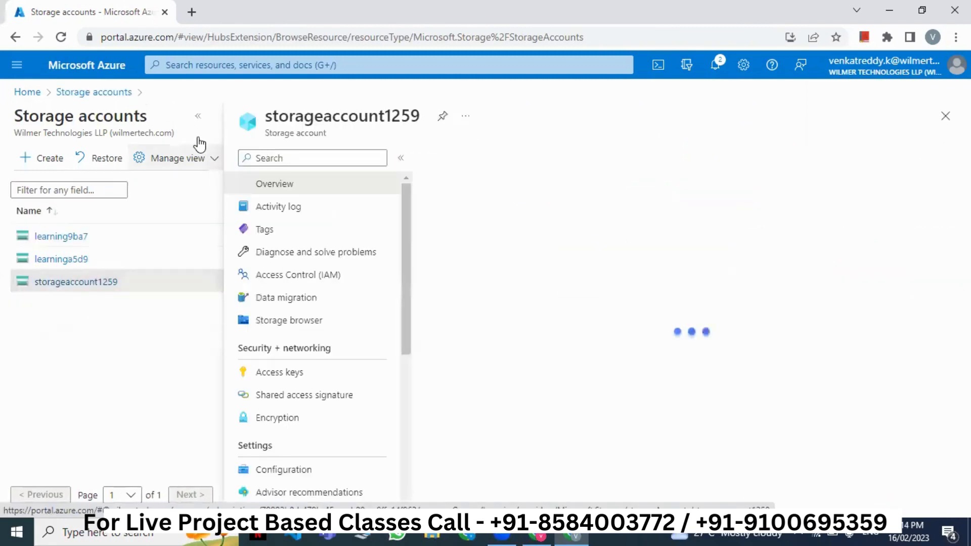
left_click(80, 395)
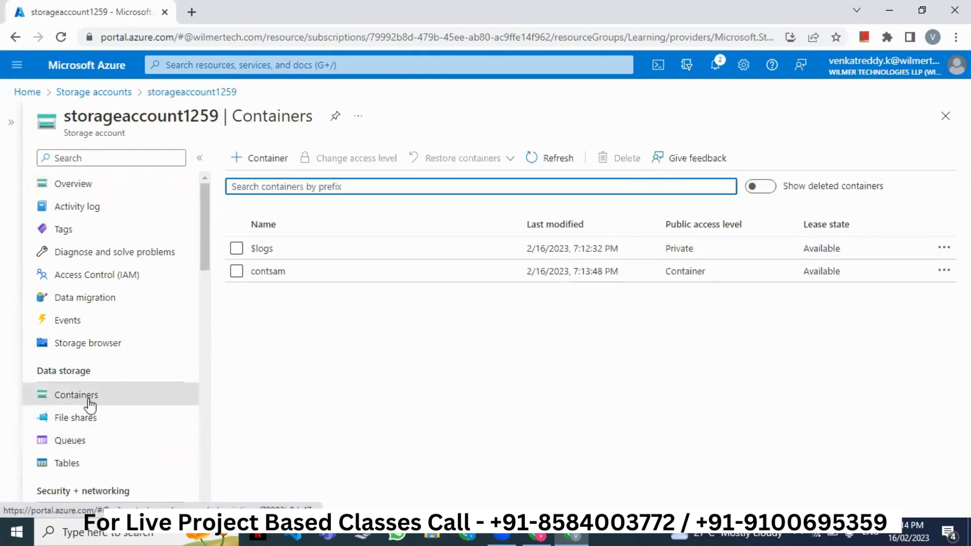
left_click(279, 280)
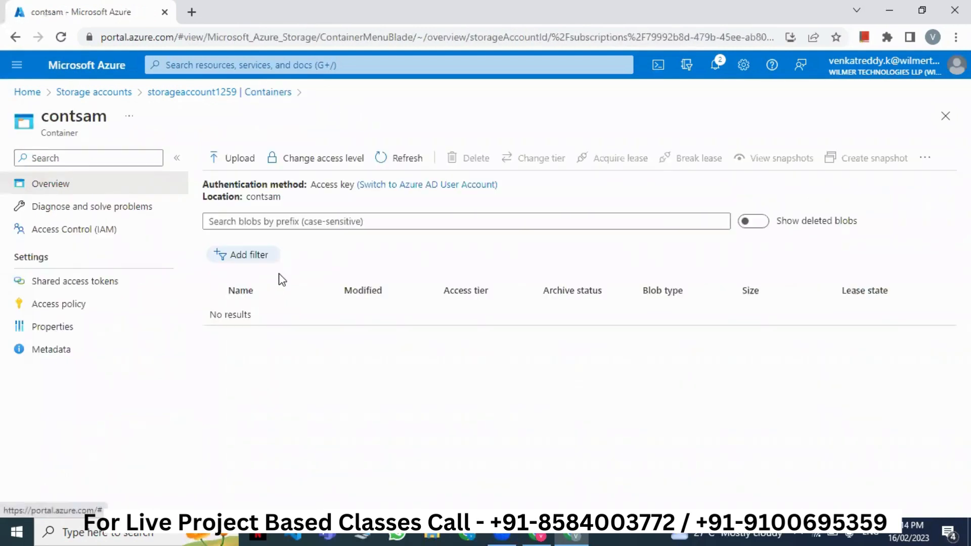
- Upload the file Rent Receipt.jpg from the Tax Documents folder to the contsam container
left_click(241, 165)
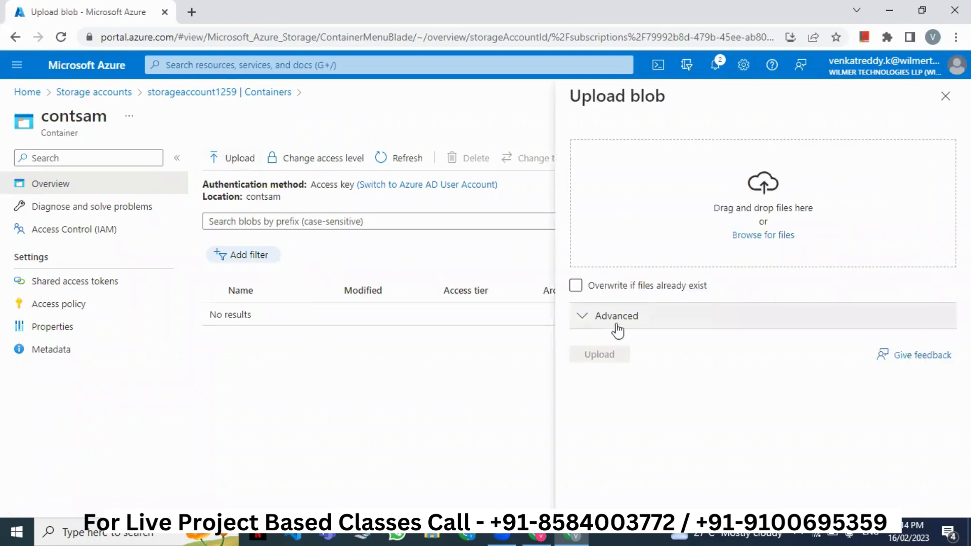
left_click(785, 244)
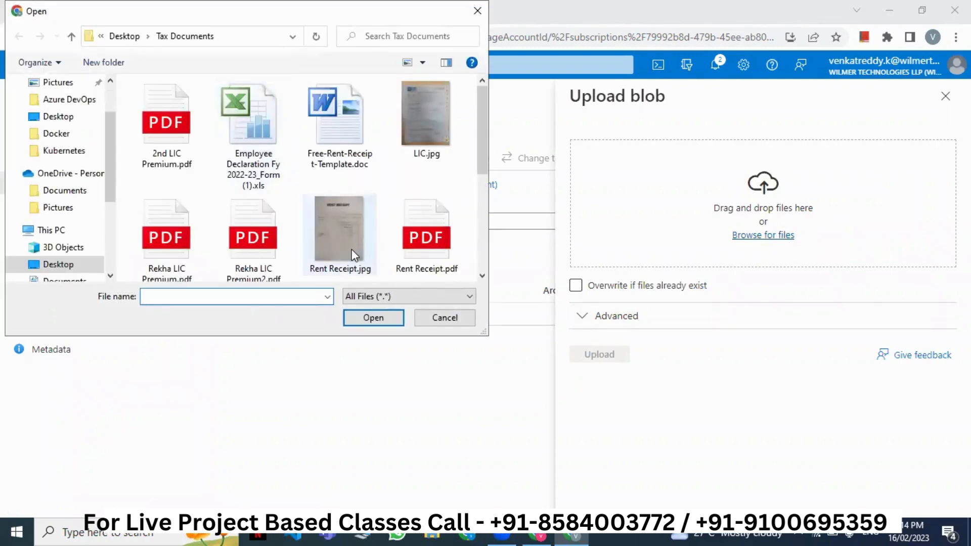
scroll(380, 222, "down", 1)
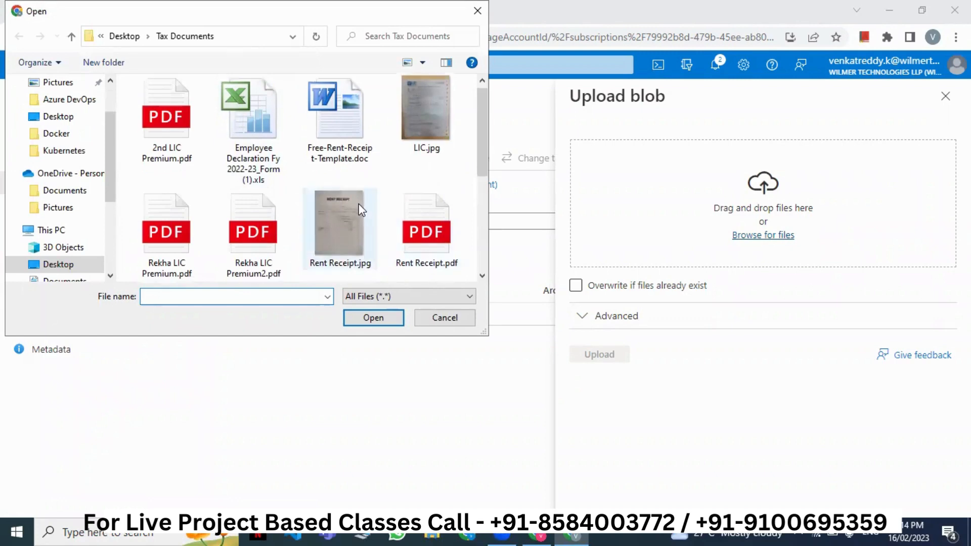
left_click(343, 226)
left_click(374, 318)
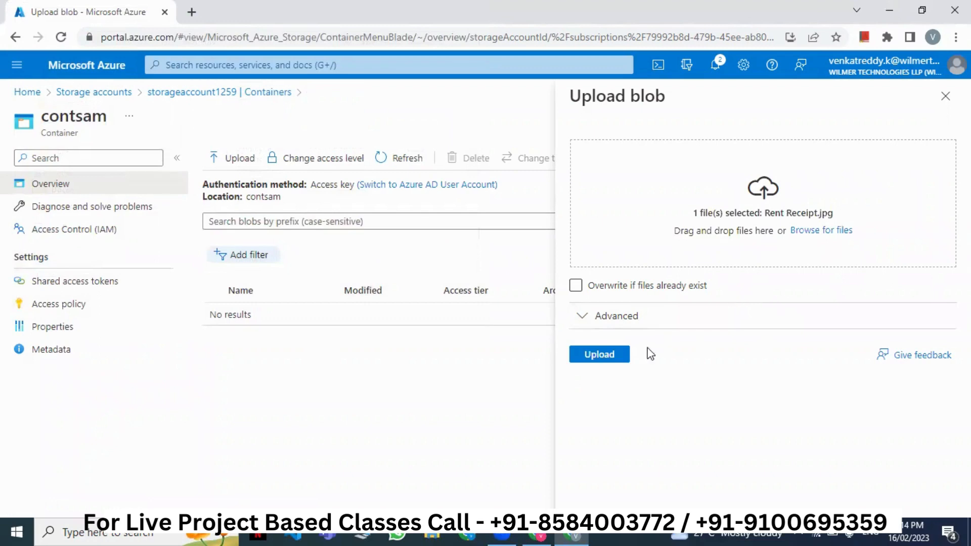
left_click(605, 360)
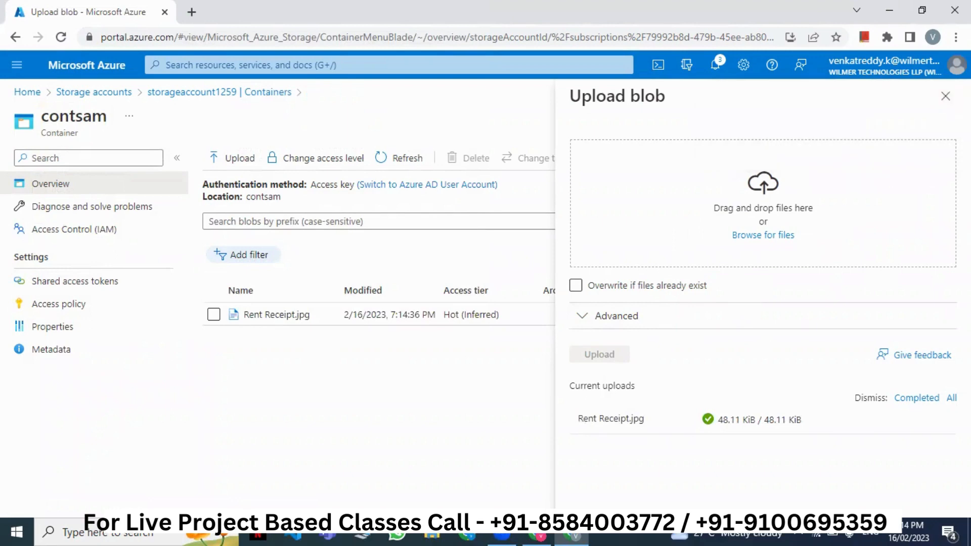
left_click(944, 96)
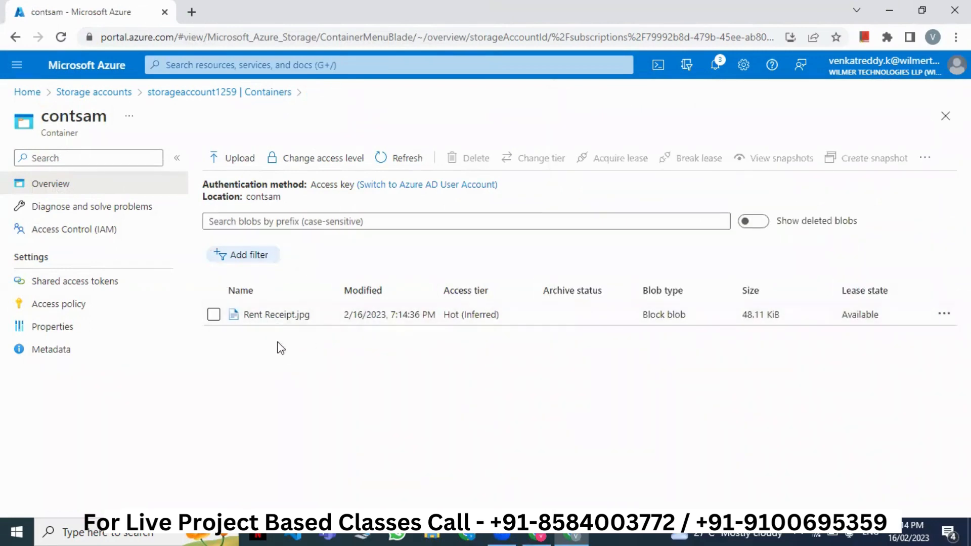
- Open the details of the Rent Receipt.jpg blob and copy its URL
left_click(280, 316)
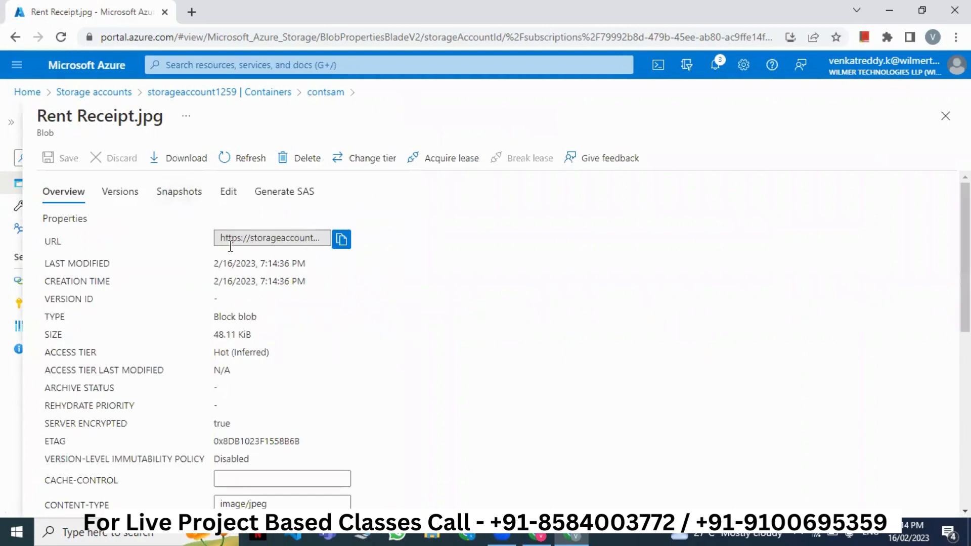
left_click_drag(229, 240, 290, 238)
left_click(291, 239)
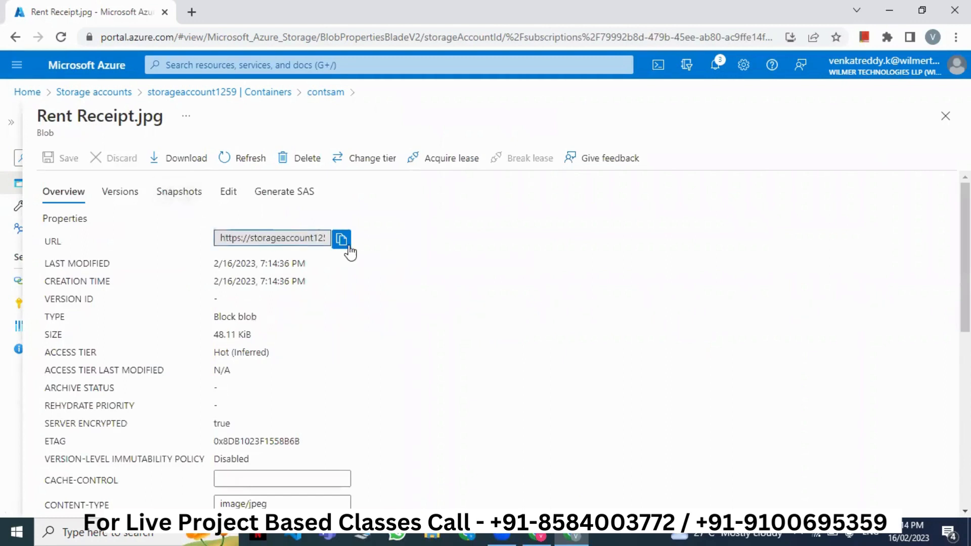
left_click(348, 246)
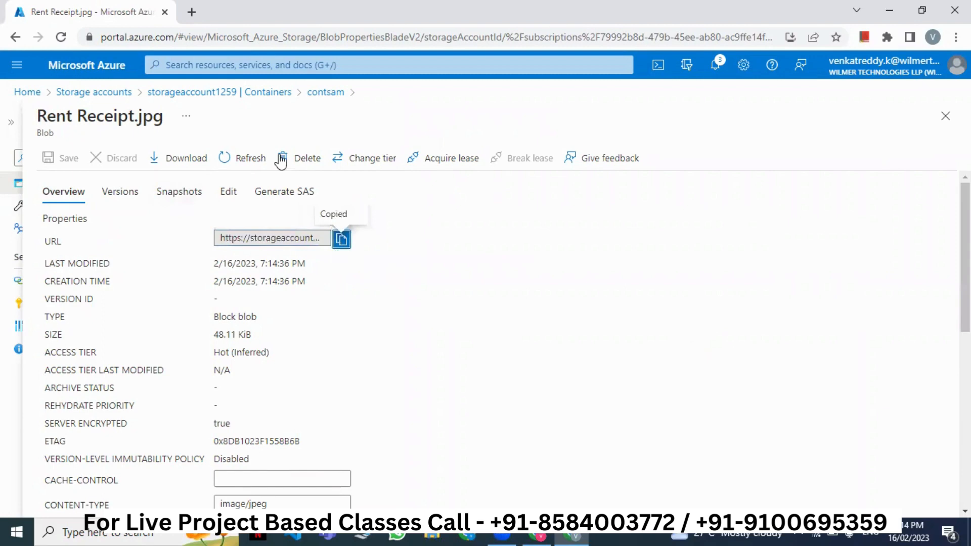
- View the blob at its copied URL in a new browser tab, and return to the contsam container
left_click(192, 12)
right_click(193, 33)
left_click(250, 144)
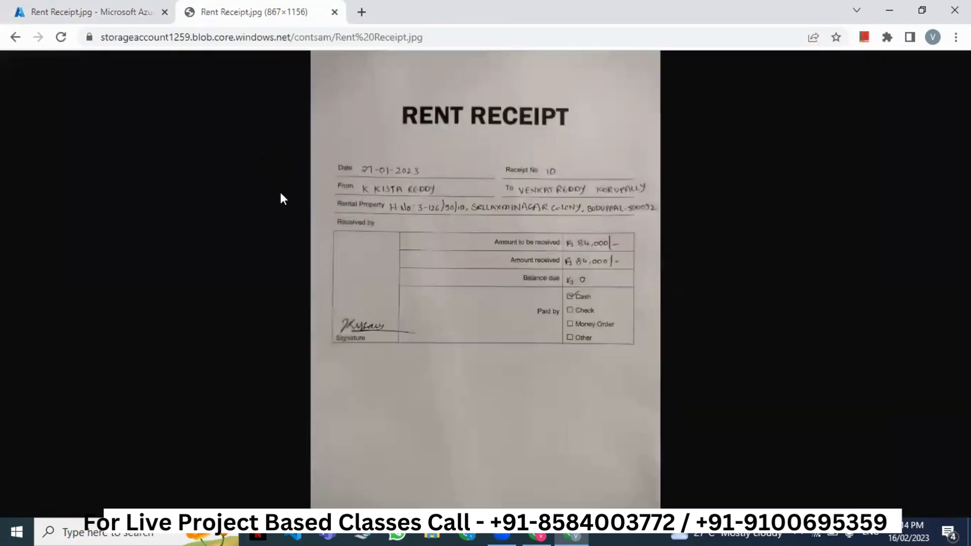
left_click(334, 12)
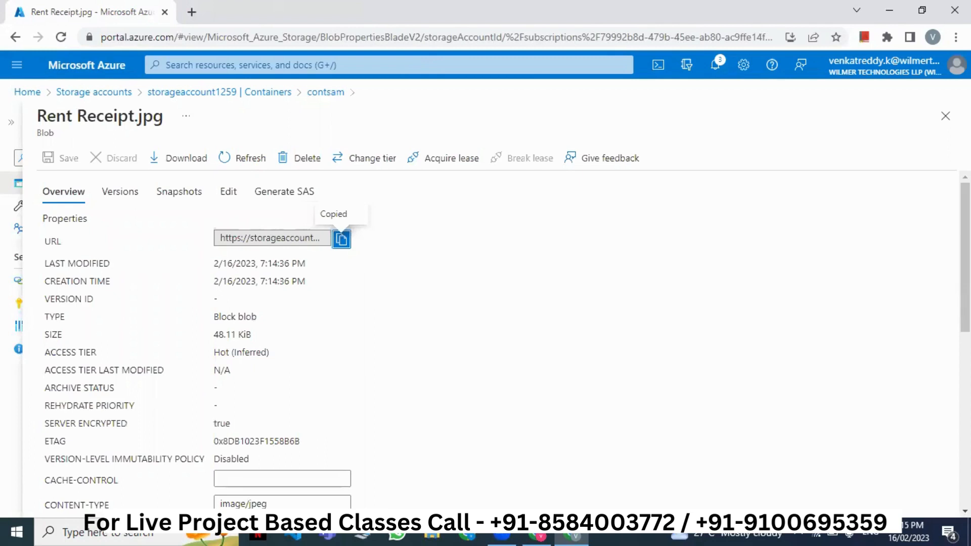
left_click(946, 121)
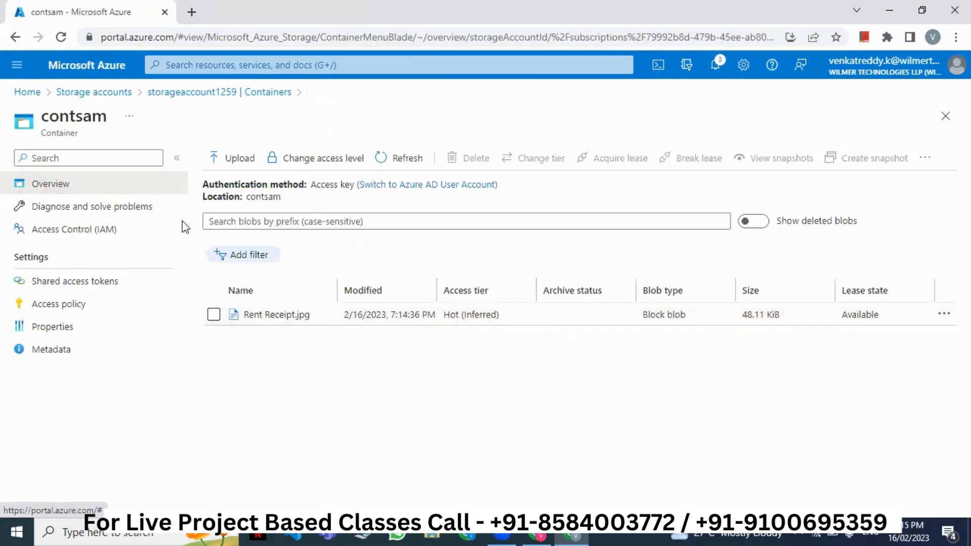
- View the details of the Rent Receipt.jpg blob, copy its URL, and return to the contsam container
left_click(276, 315)
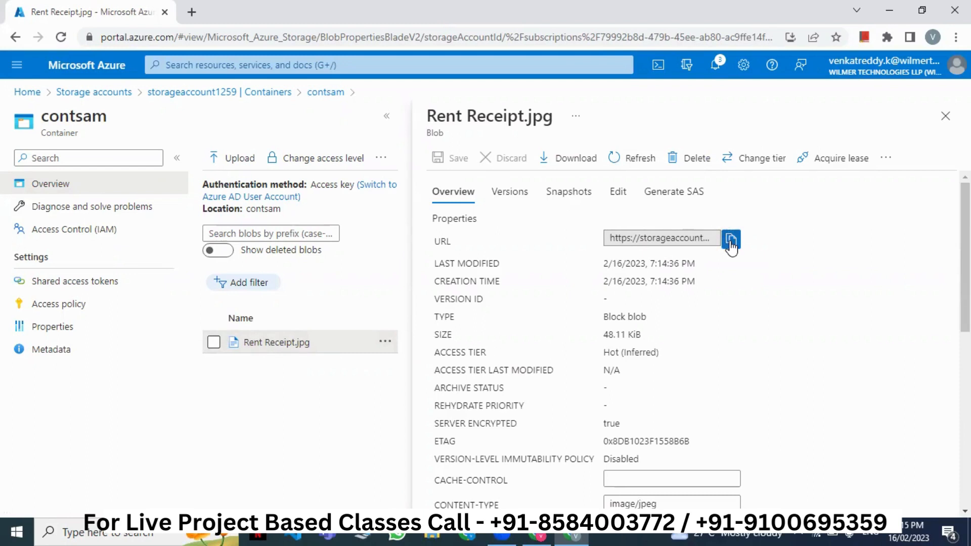
left_click(731, 241)
left_click(946, 115)
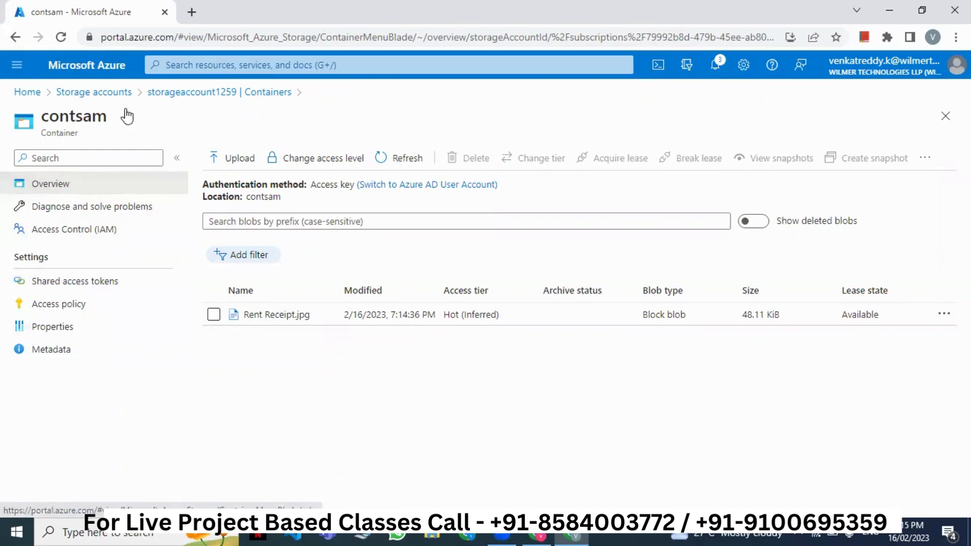
- Reopen the contsam container from the storage accounts list by way of storageaccount1259 and its containers
left_click(119, 93)
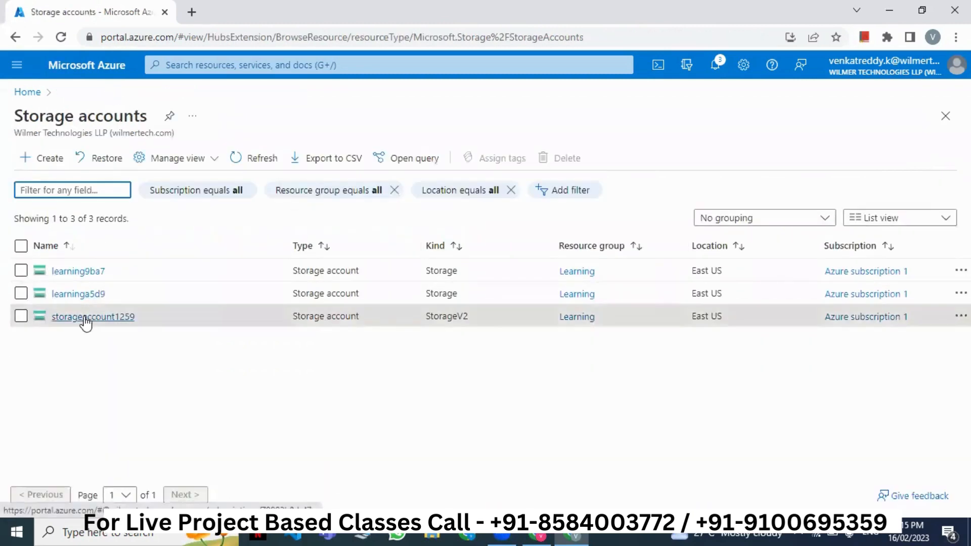
left_click(86, 318)
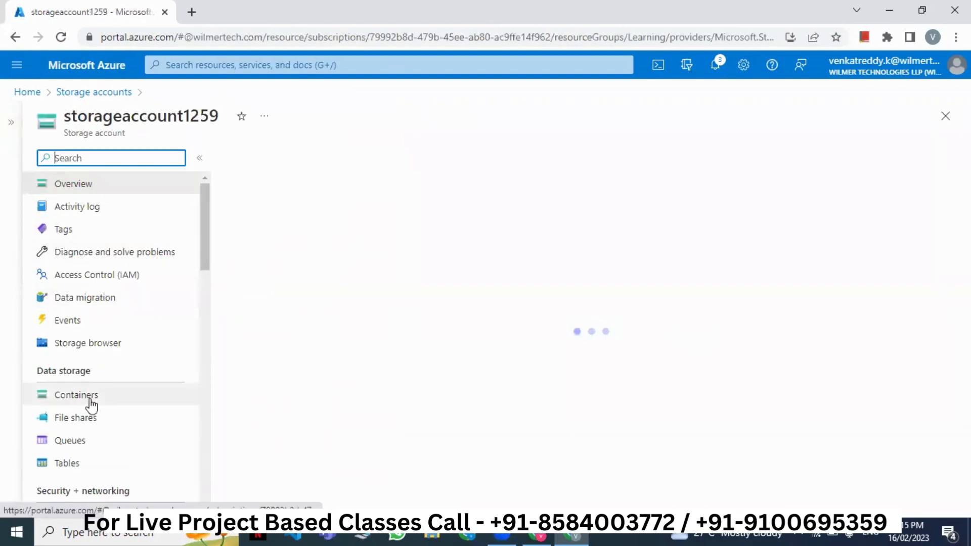
left_click(90, 399)
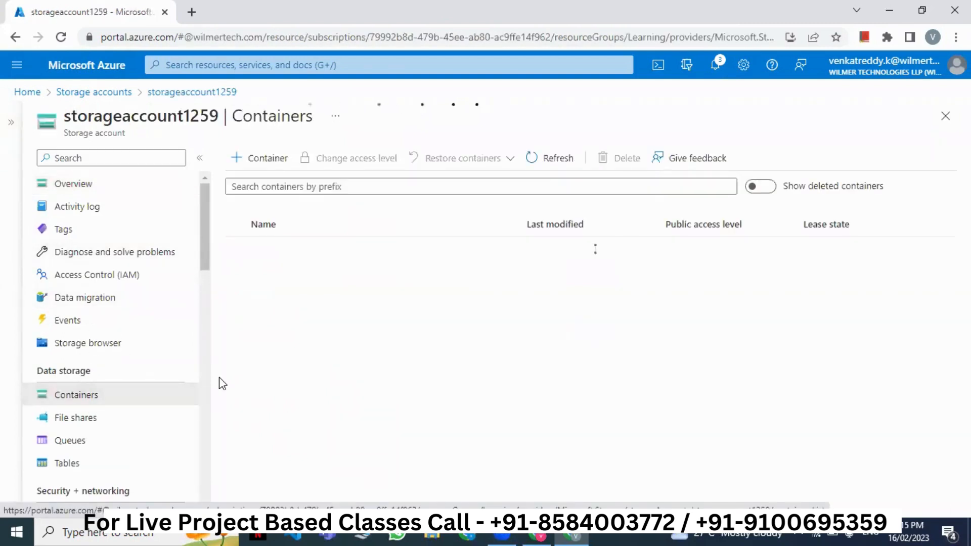
left_click(261, 274)
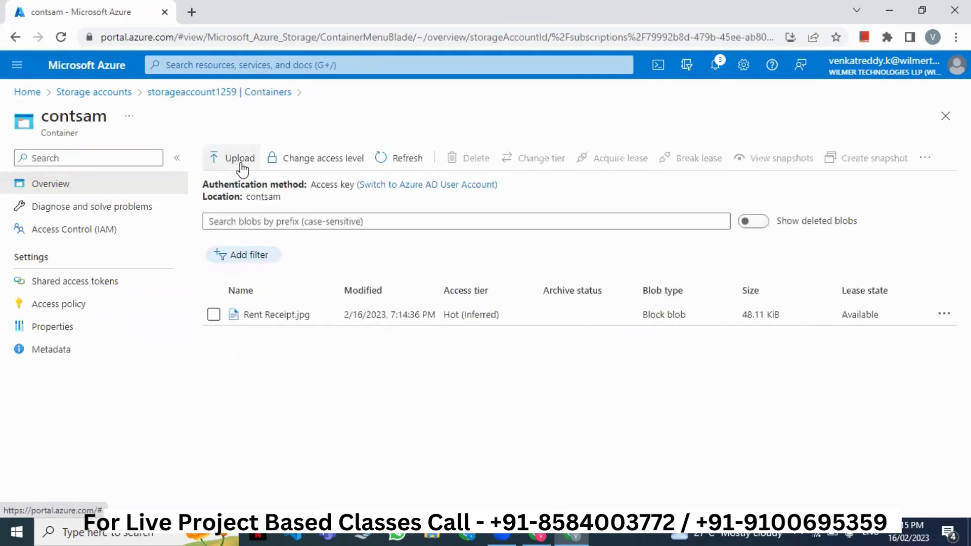
- View the blob upload form without uploading, and examine the access tier of Rent Receipt.jpg
left_click(240, 159)
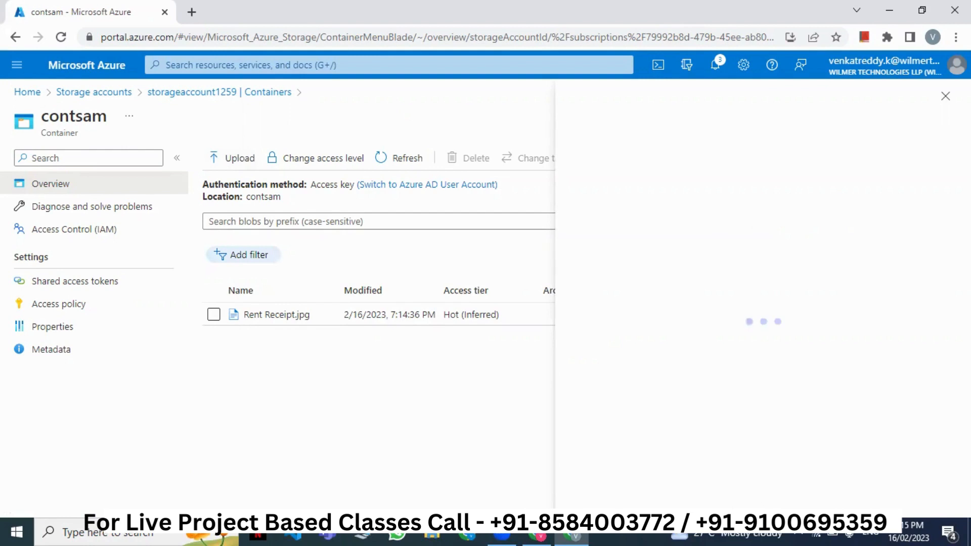
left_click(946, 96)
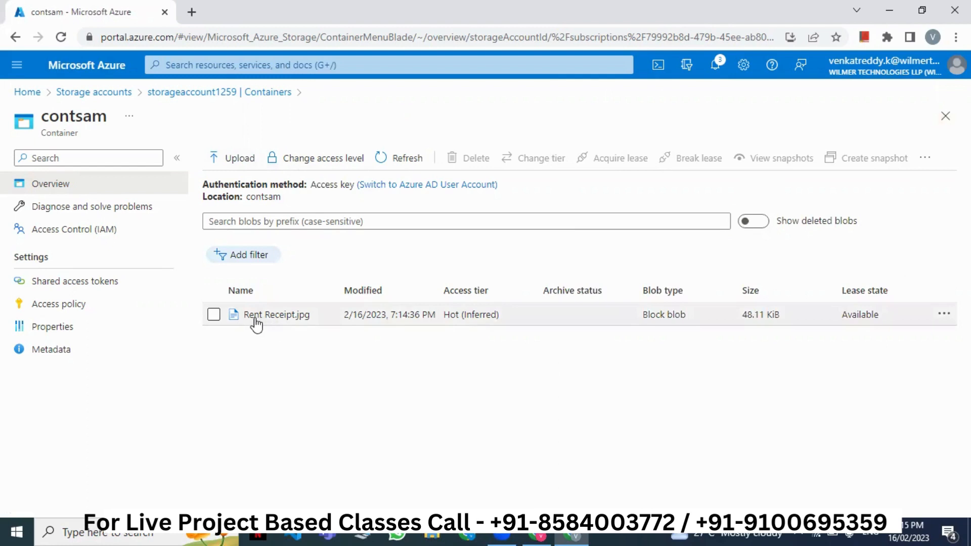
triple_click(447, 290)
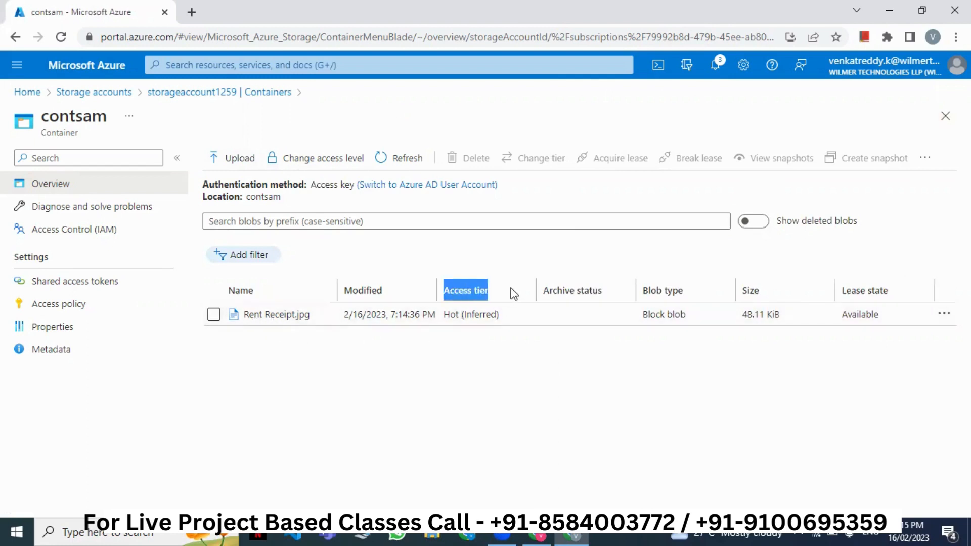
left_click_drag(461, 318, 444, 318)
left_click(446, 367)
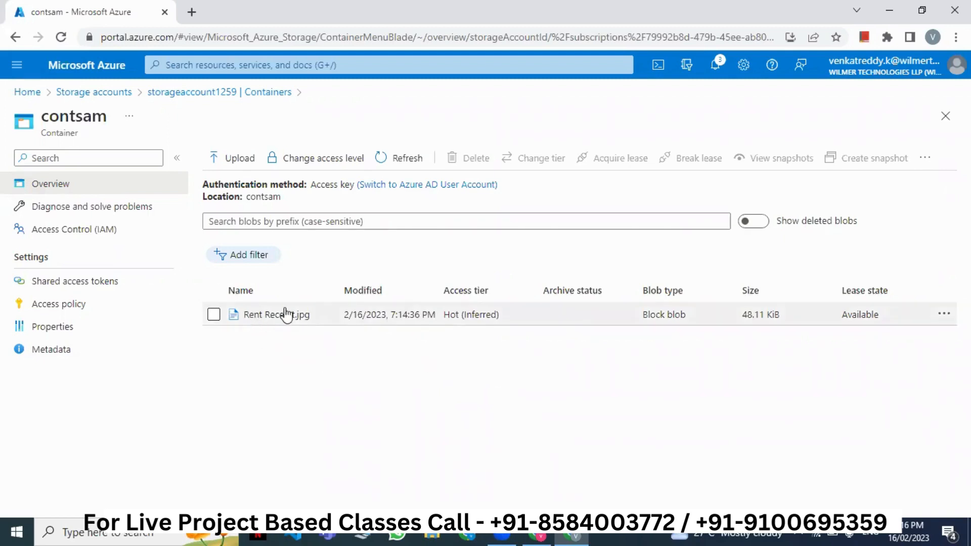
- Change the access tier of the Rent Receipt.jpg blob to Cool and check it in the blob list
left_click(214, 315)
left_click(944, 314)
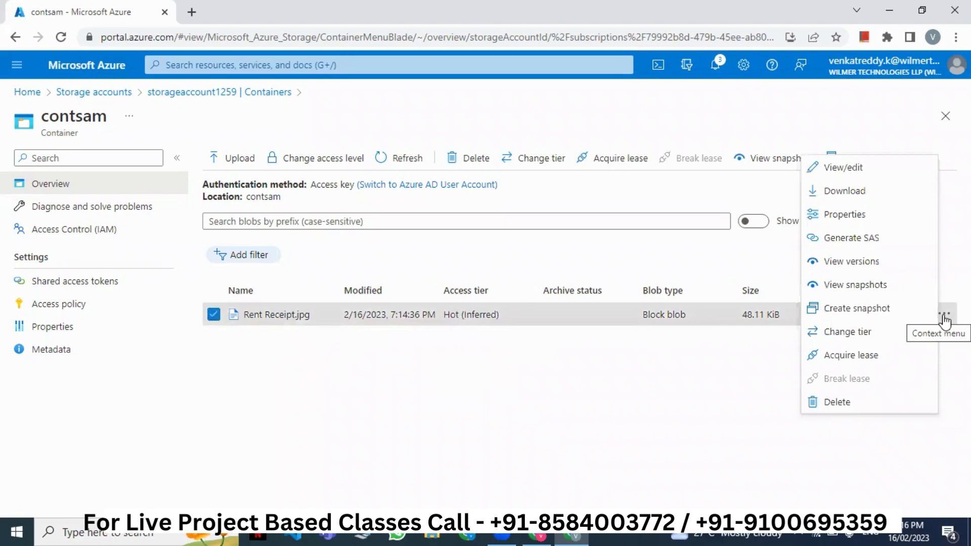
left_click(853, 336)
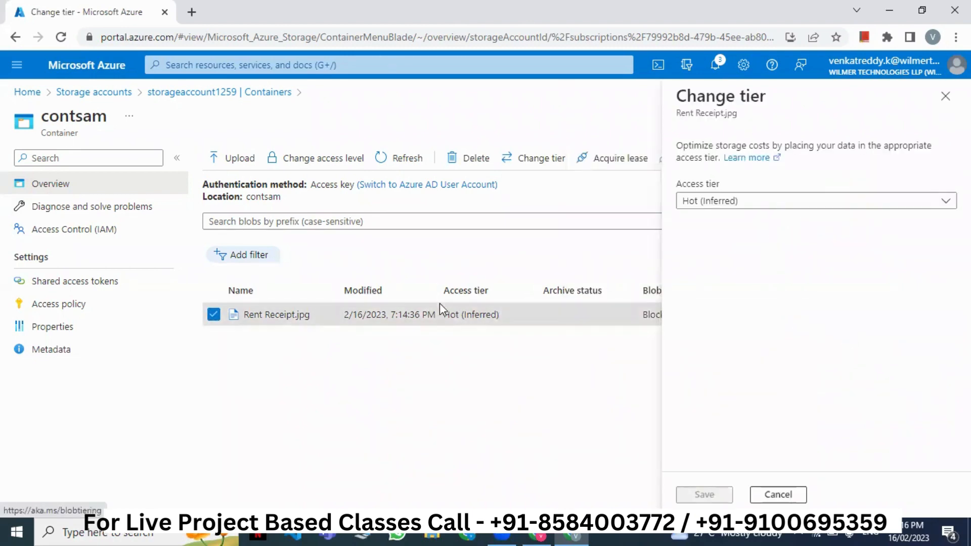
left_click(944, 202)
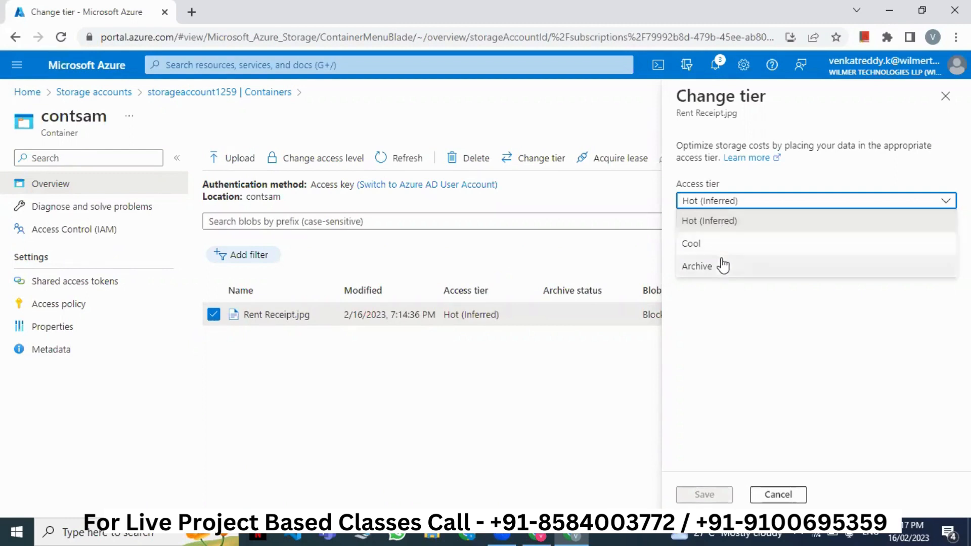
left_click(718, 246)
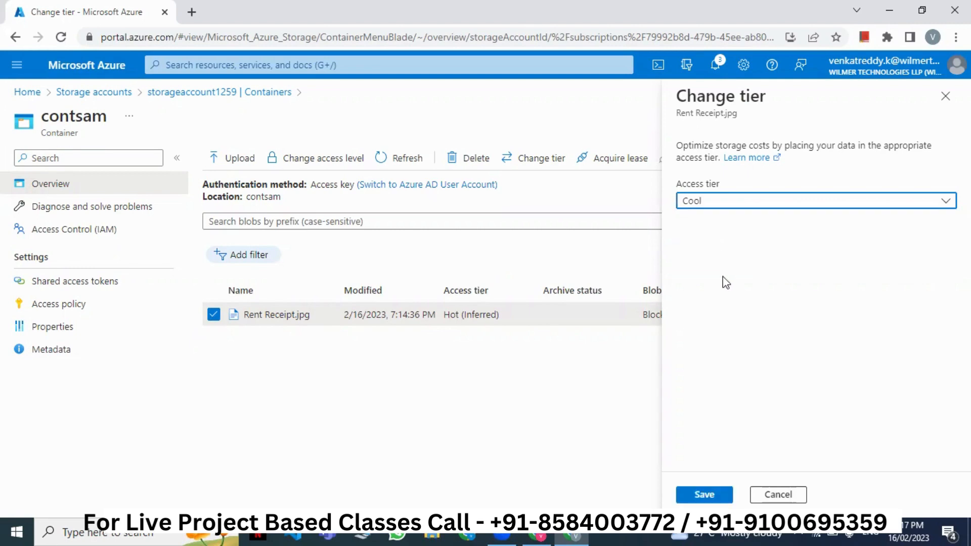
left_click(693, 500)
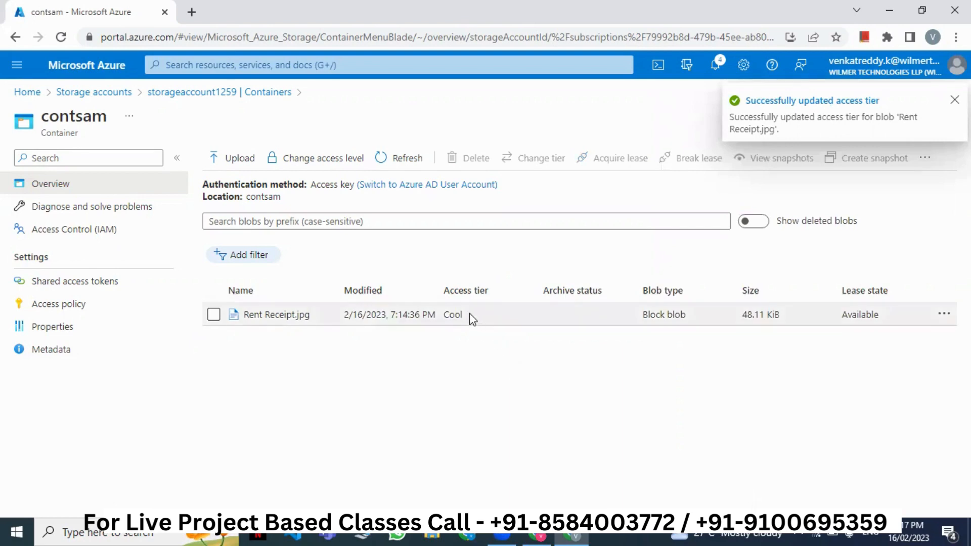
left_click_drag(463, 315, 443, 315)
left_click(448, 332)
left_click(456, 342)
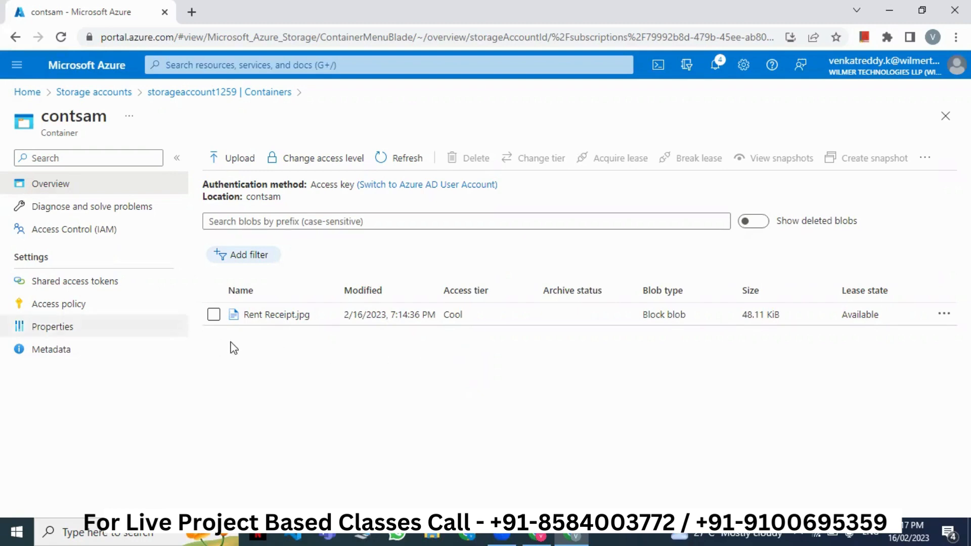
- Change the access tier of the Rent Receipt.jpg blob to Archive
left_click(214, 314)
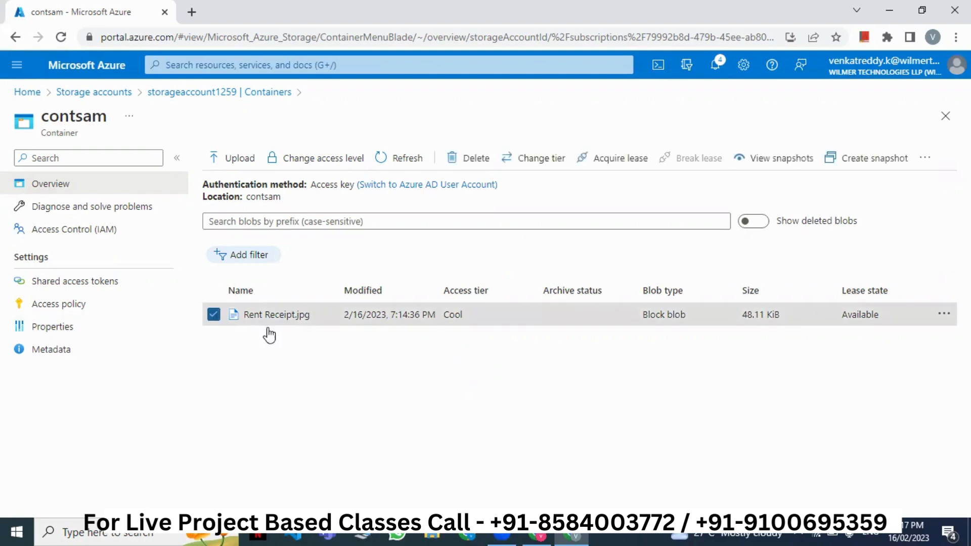
left_click(944, 315)
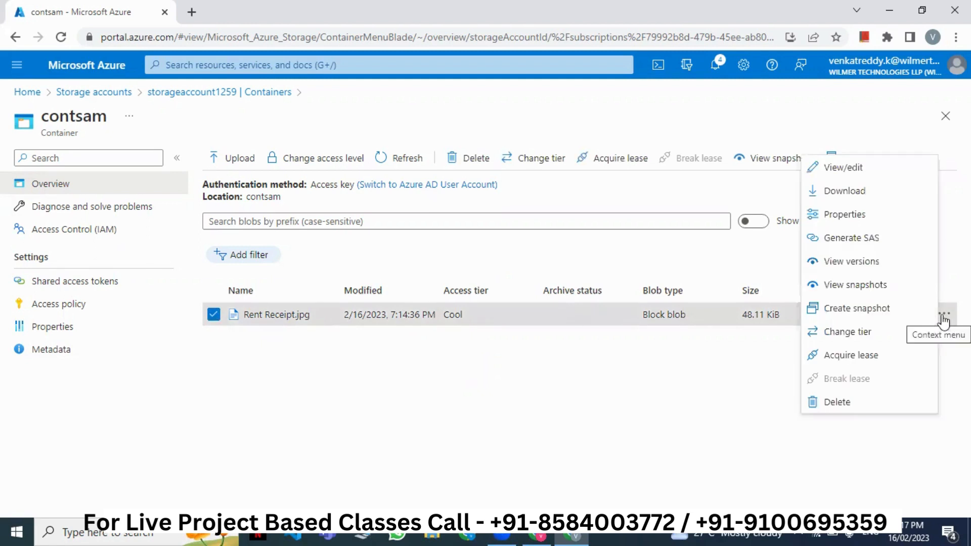
left_click(886, 335)
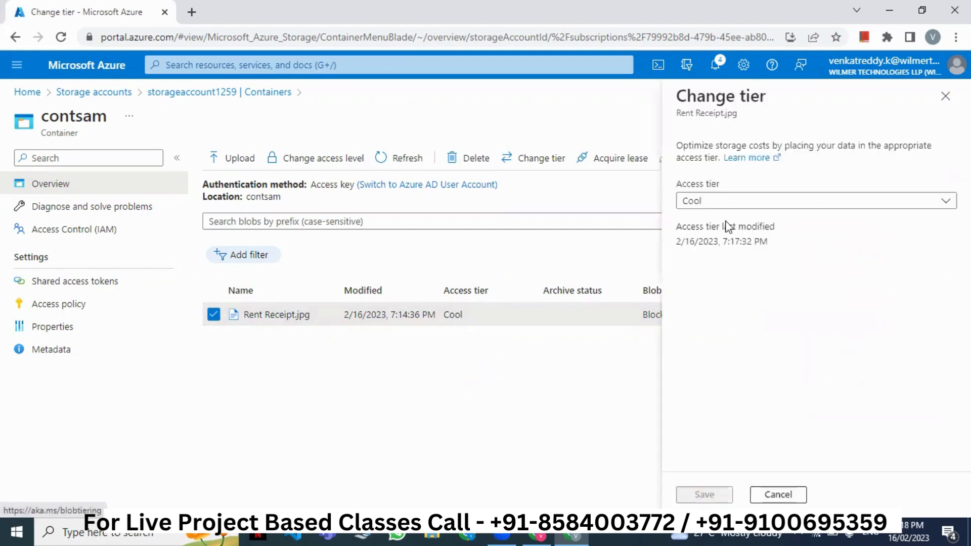
left_click(727, 204)
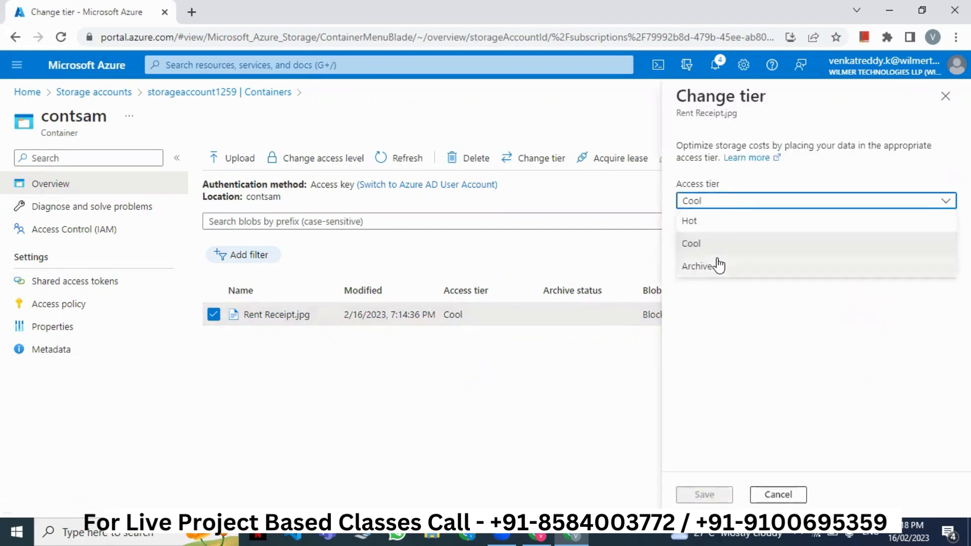
left_click(717, 264)
left_click(708, 494)
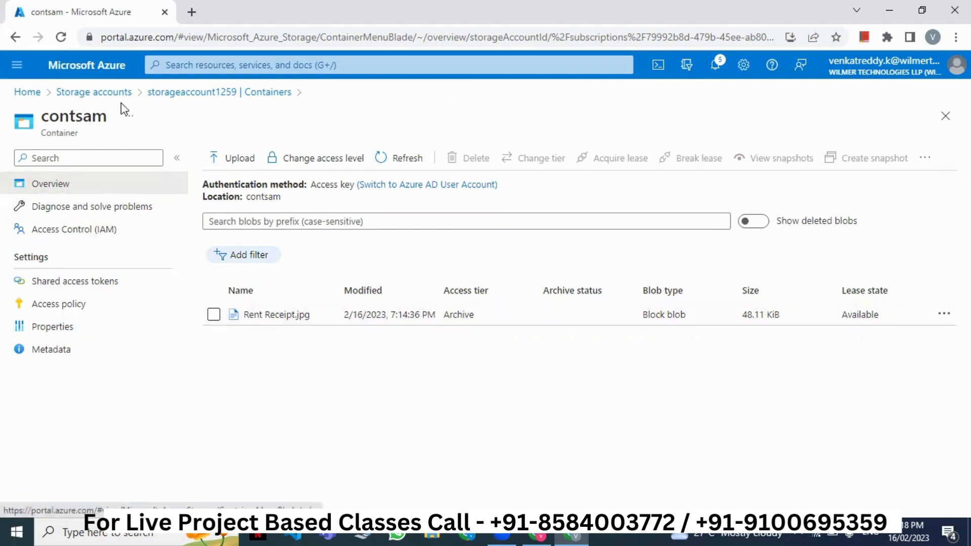
- Set the public access level of the contsam container in storageaccount1259 to Private (no anonymous access)
left_click(162, 96)
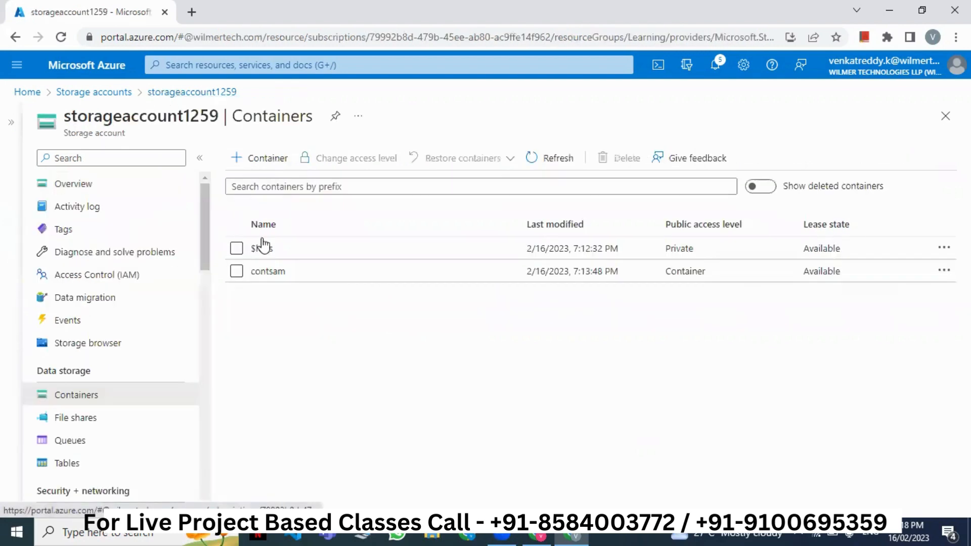
left_click(235, 273)
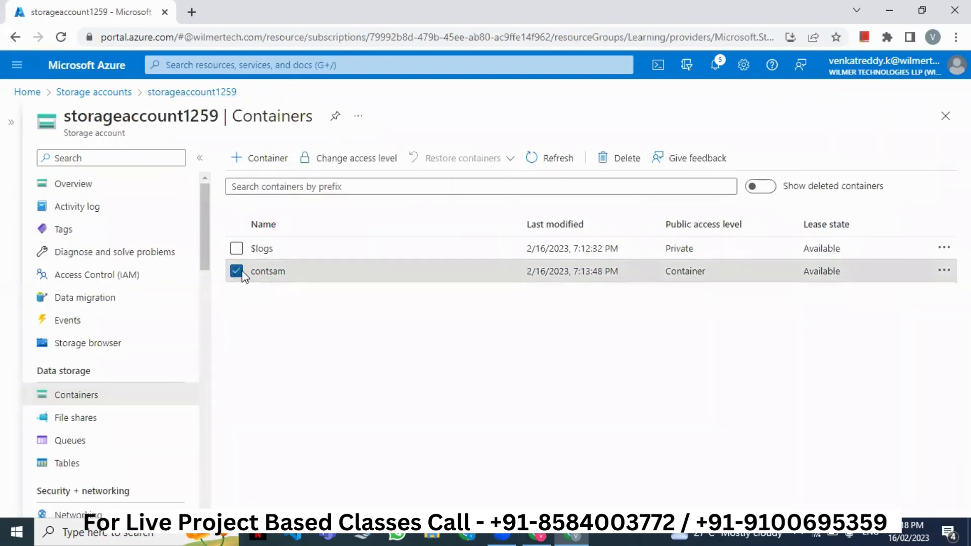
left_click(356, 161)
left_click(335, 252)
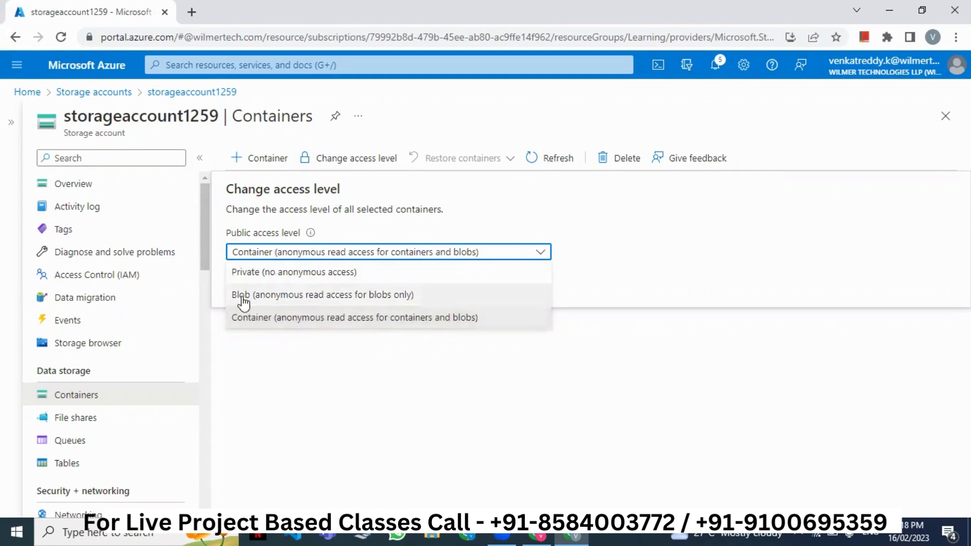
left_click(284, 278)
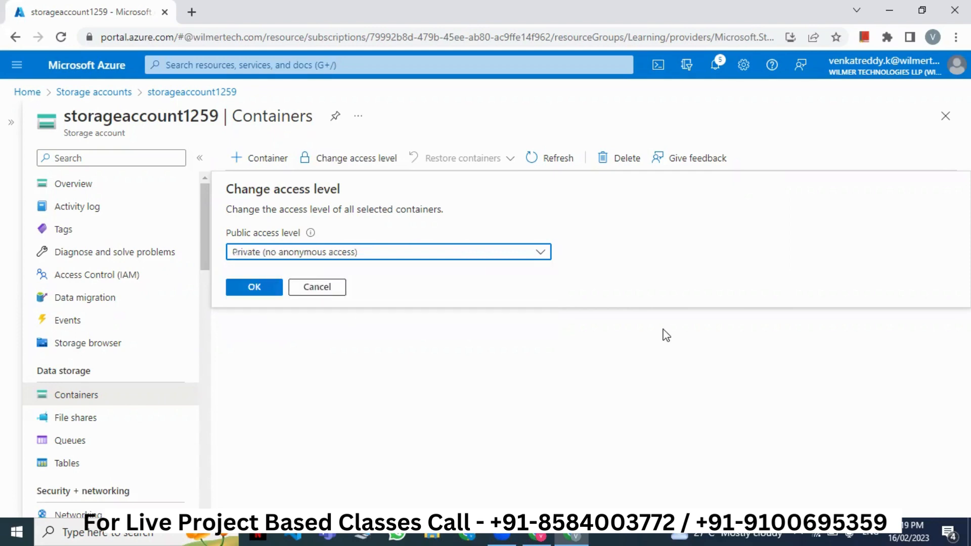
left_click(255, 288)
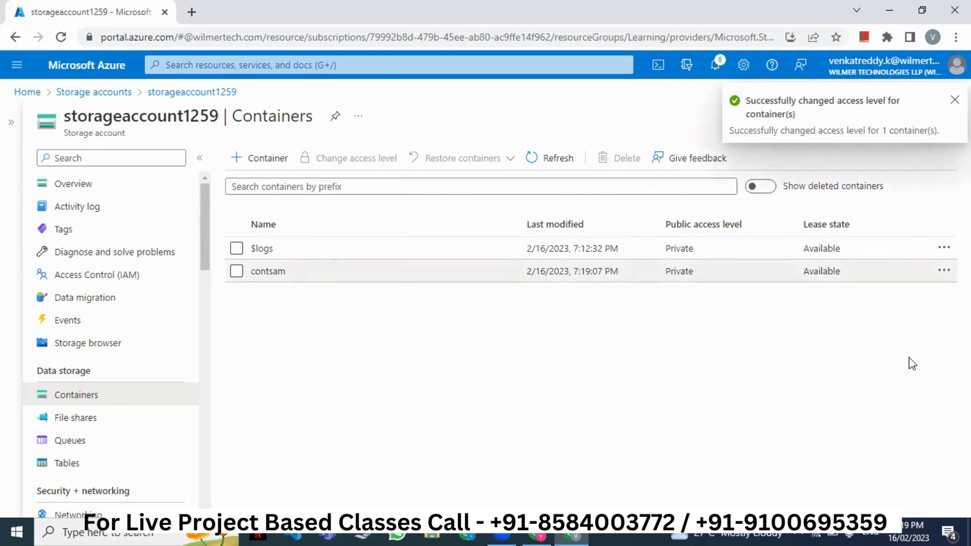
left_click_drag(664, 271, 704, 283)
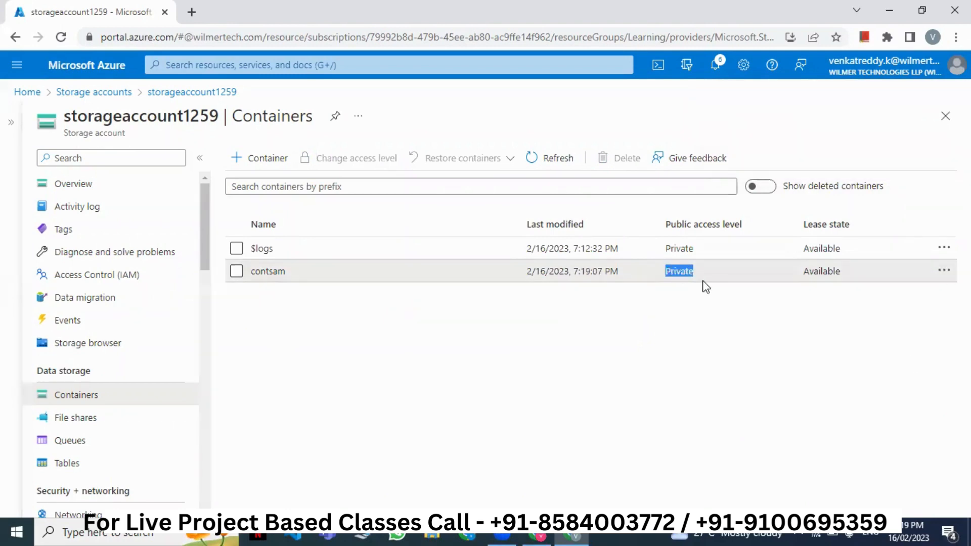
- Open the Rent Receipt.jpg blob in the contsam container and copy its URL
left_click(265, 273)
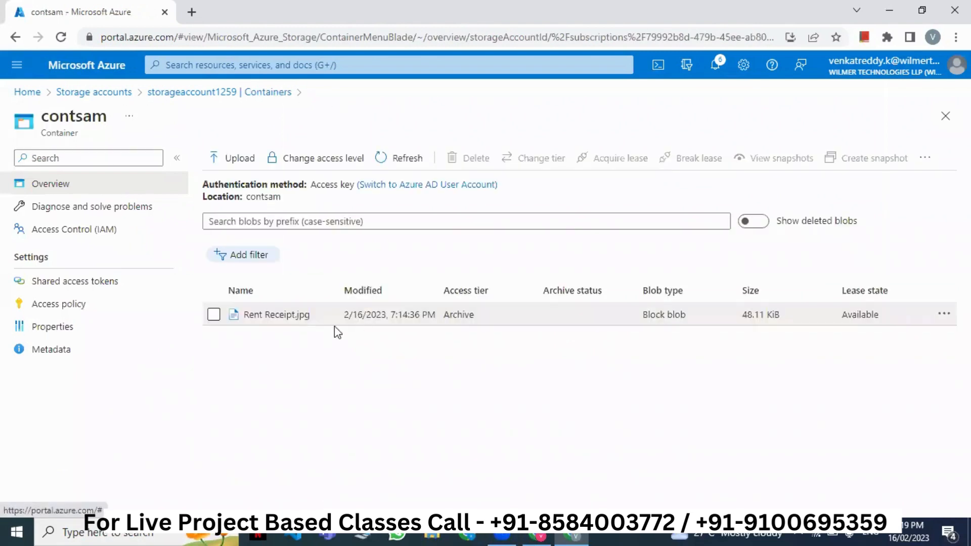
left_click(278, 314)
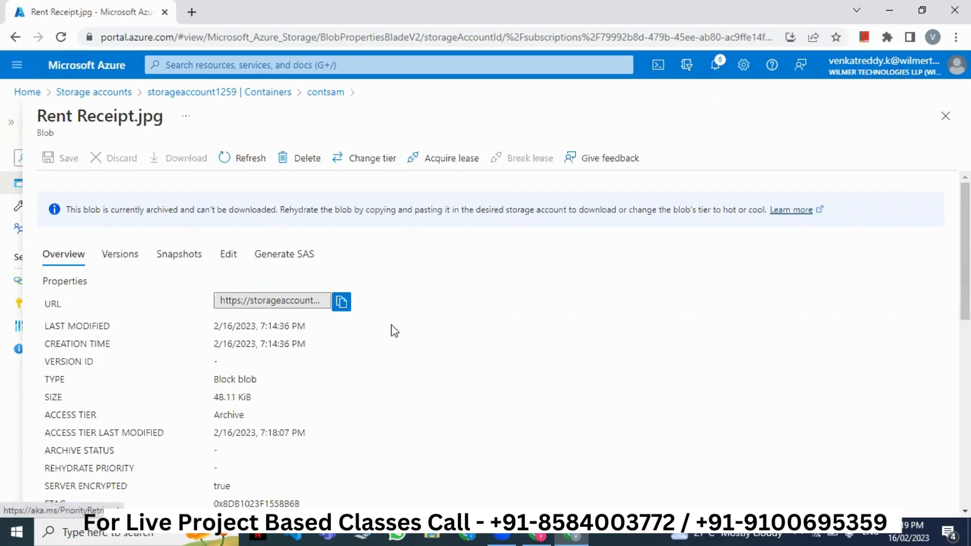
left_click(342, 302)
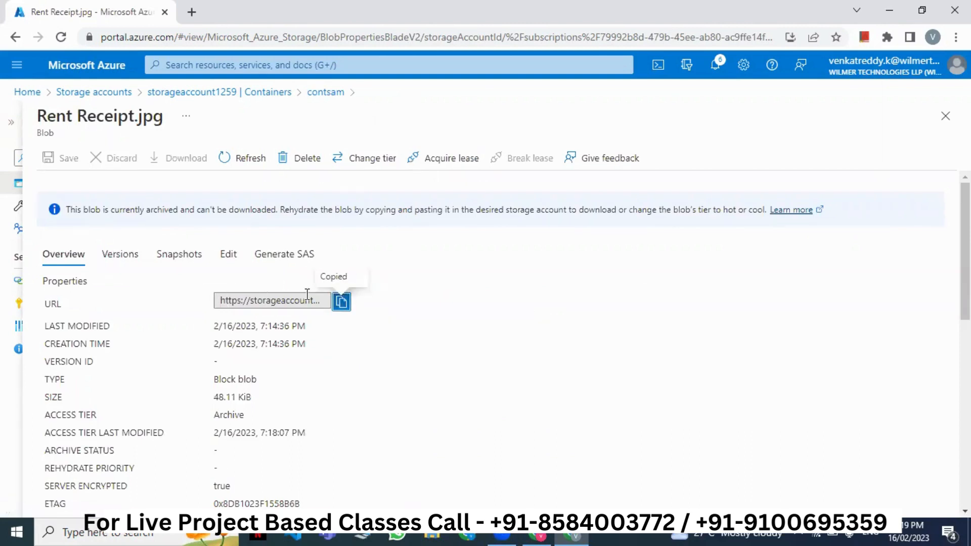
- Test anonymous access to the blob by loading its copied URL in a new browser tab, and close that tab
left_click(191, 13)
right_click(227, 35)
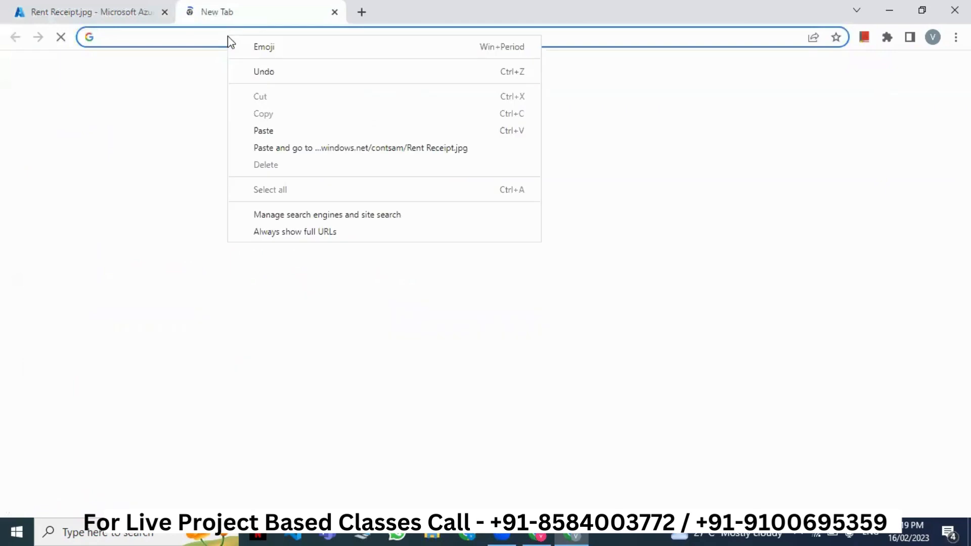
left_click(305, 148)
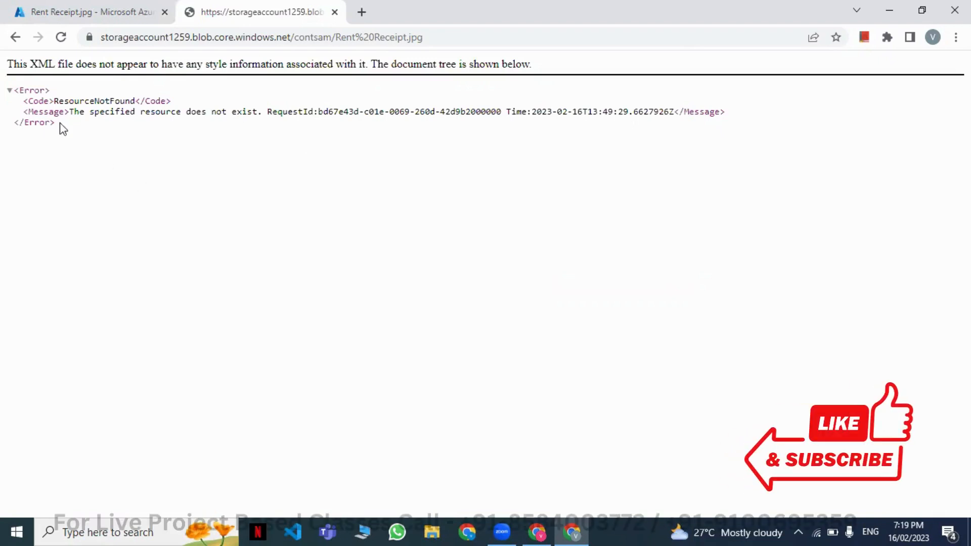
left_click_drag(63, 129, 6, 87)
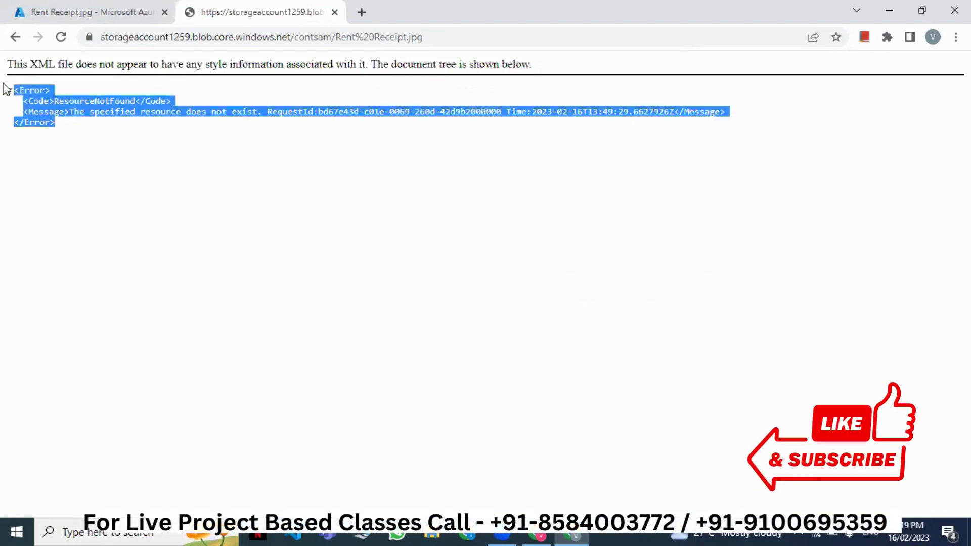
left_click(77, 137)
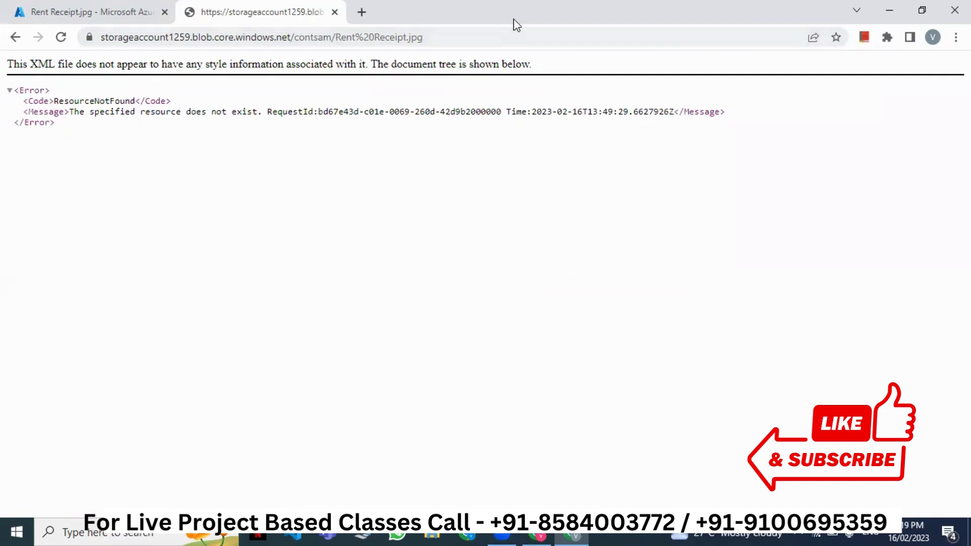
left_click(335, 12)
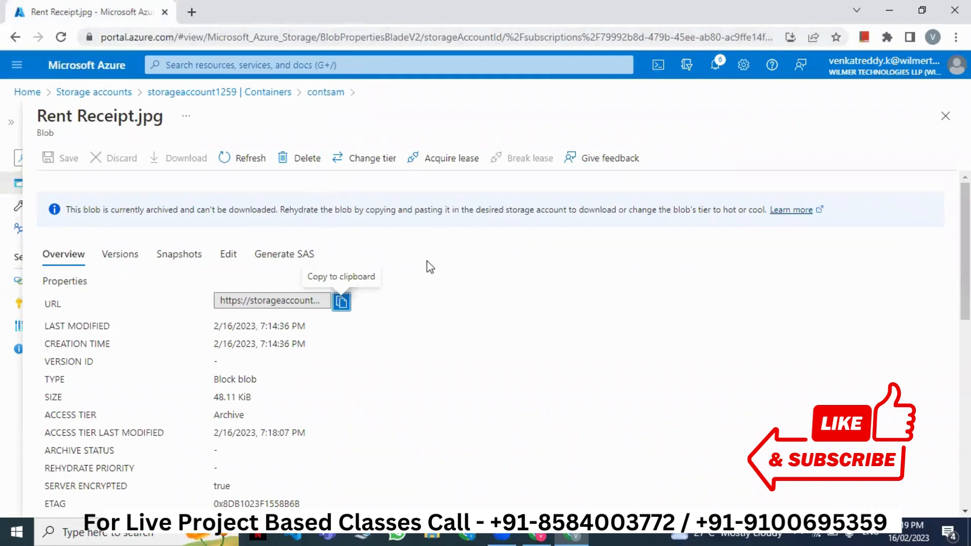
- Open the Generate SAS settings for Rent Receipt.jpg and set the start date to 02/20/2023 and the expiry date to 02/23/2023
scroll(420, 304, "down", 1)
scroll(409, 310, "up", 1)
left_click(277, 259)
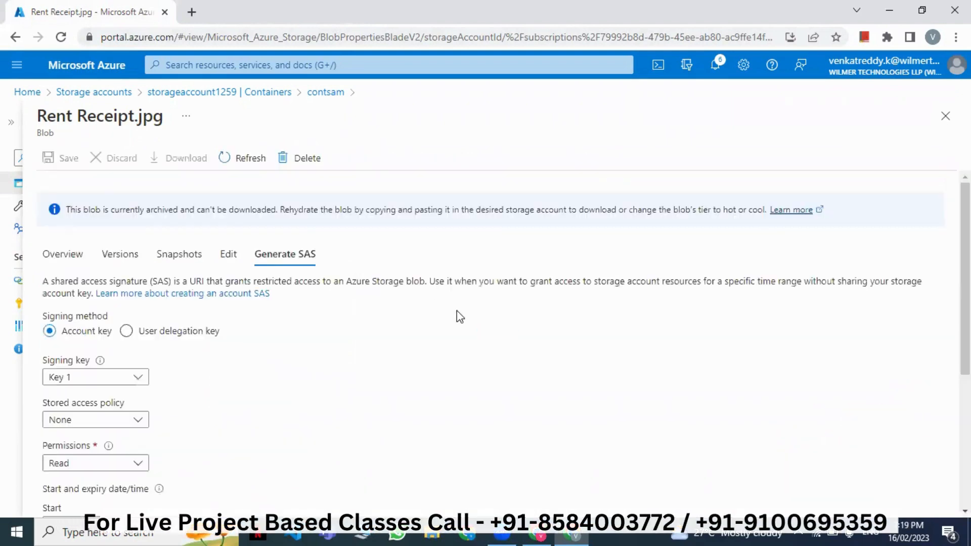
scroll(258, 349, "down", 3)
scroll(253, 354, "down", 2)
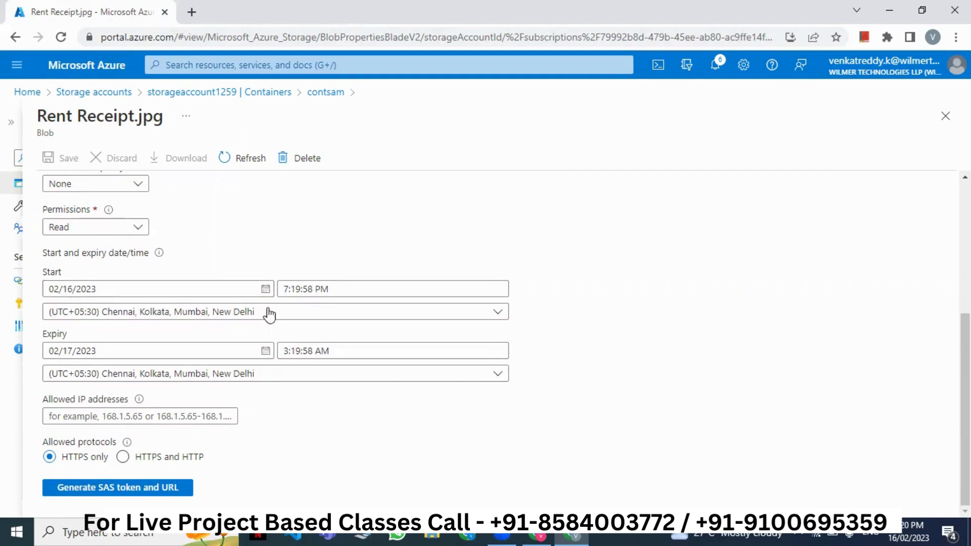
left_click(265, 290)
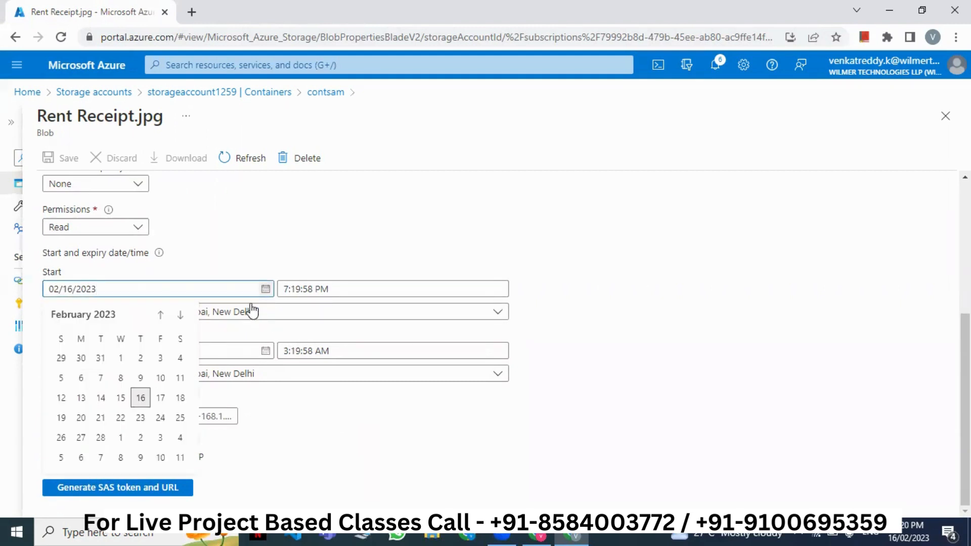
left_click(80, 421)
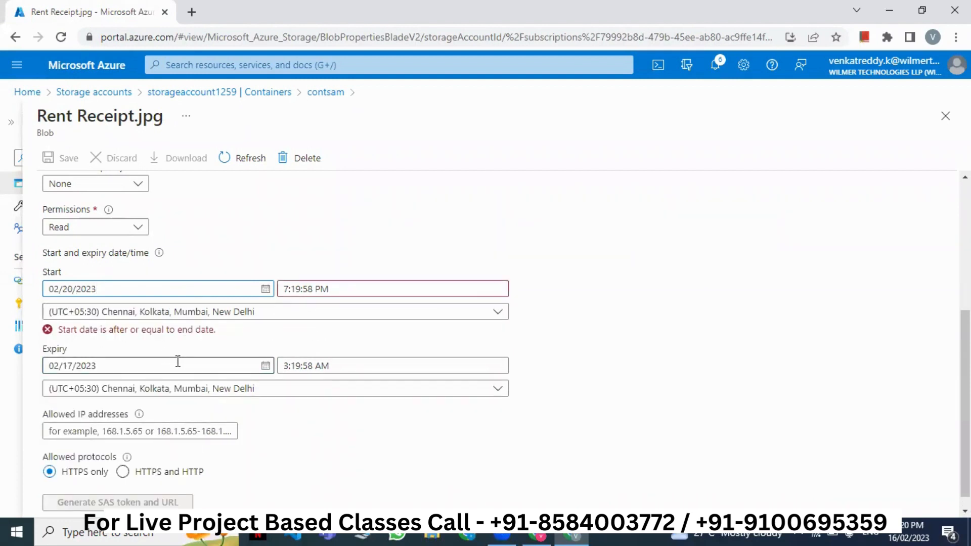
left_click(265, 366)
left_click(140, 302)
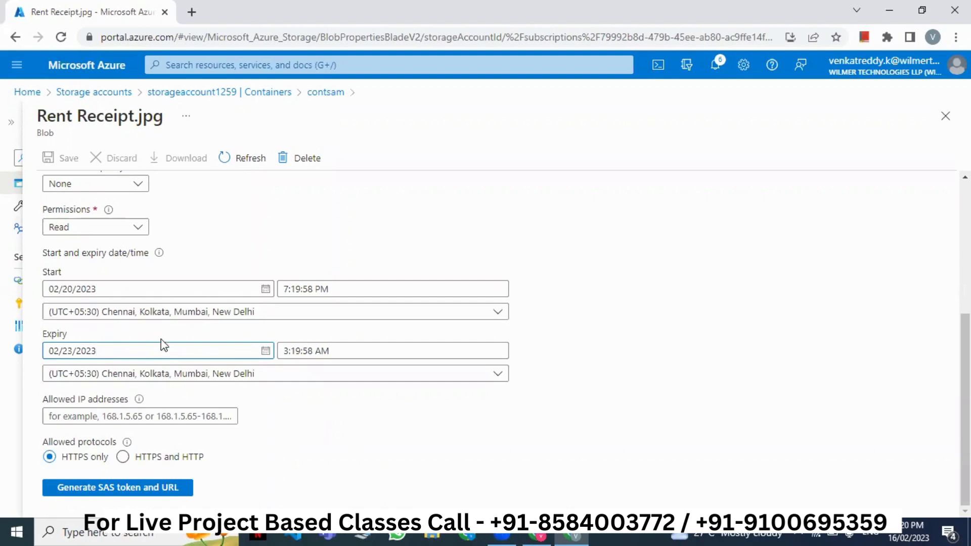
- Open Command Prompt and run ipconfig to list the computer's network addresses
left_click(59, 422)
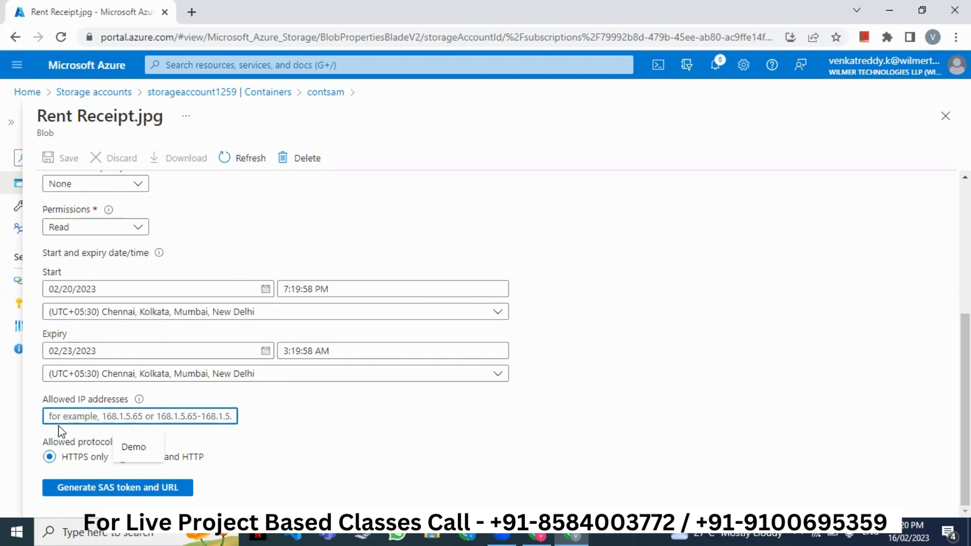
left_click(90, 531)
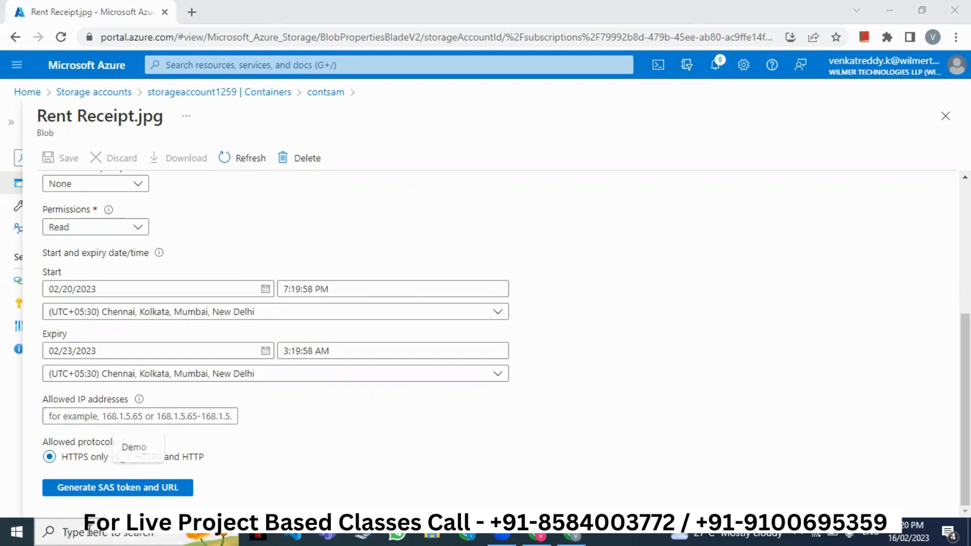
type("cmd")
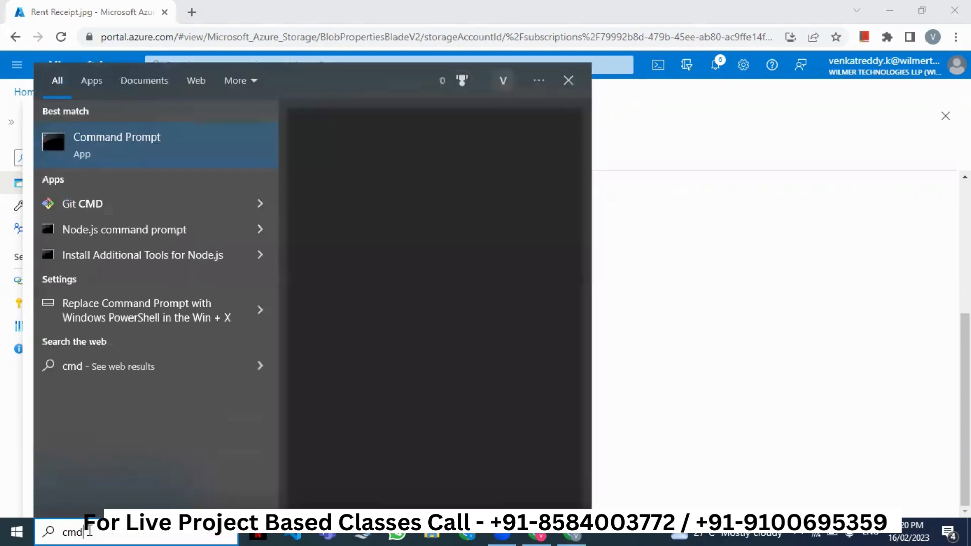
key("Return")
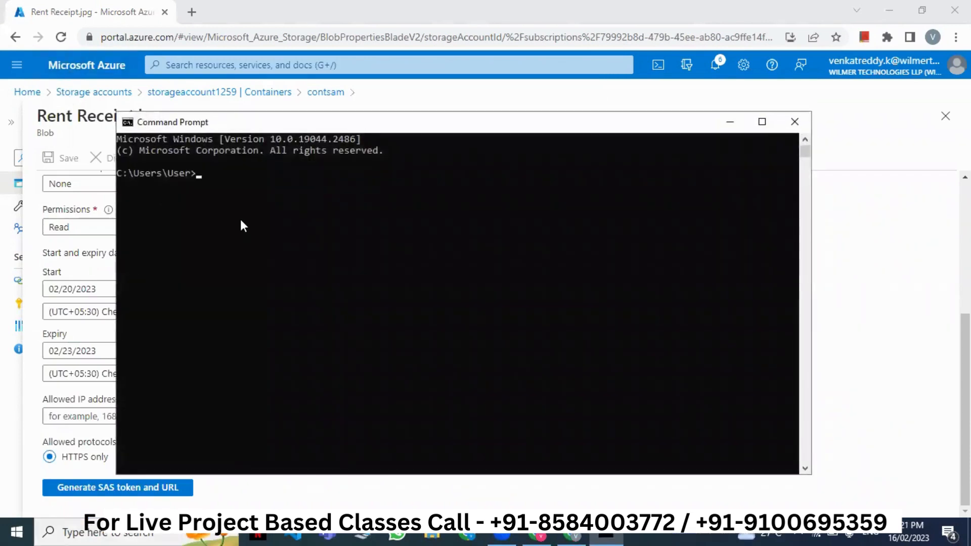
type("ipconfig")
key("Return")
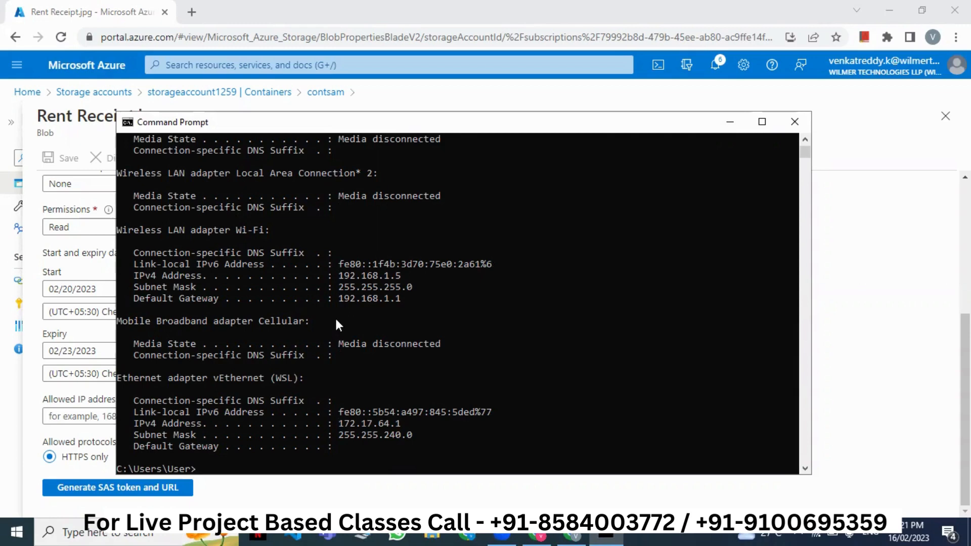
- Look through the ipconfig output for the Wi-Fi adapter's IPv4 address
scroll(336, 327, "up", 10)
scroll(284, 283, "down", 8)
scroll(309, 318, "down", 9)
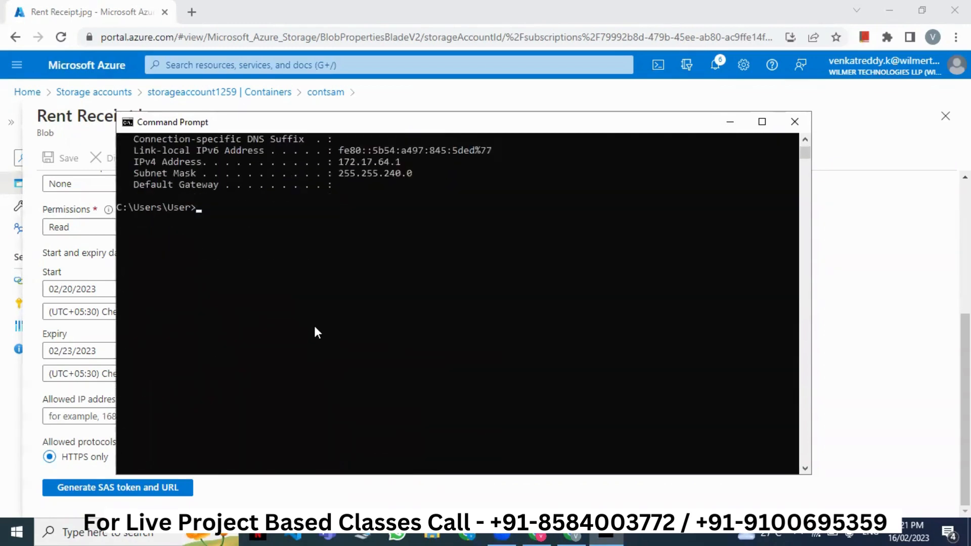
scroll(313, 325, "up", 6)
scroll(320, 321, "up", 1)
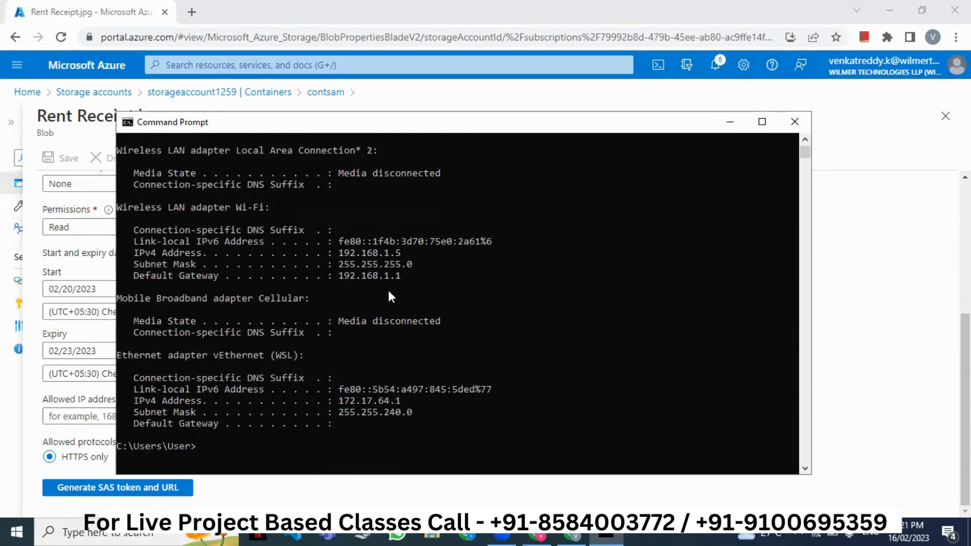
left_click_drag(335, 253, 405, 255)
left_click(403, 253)
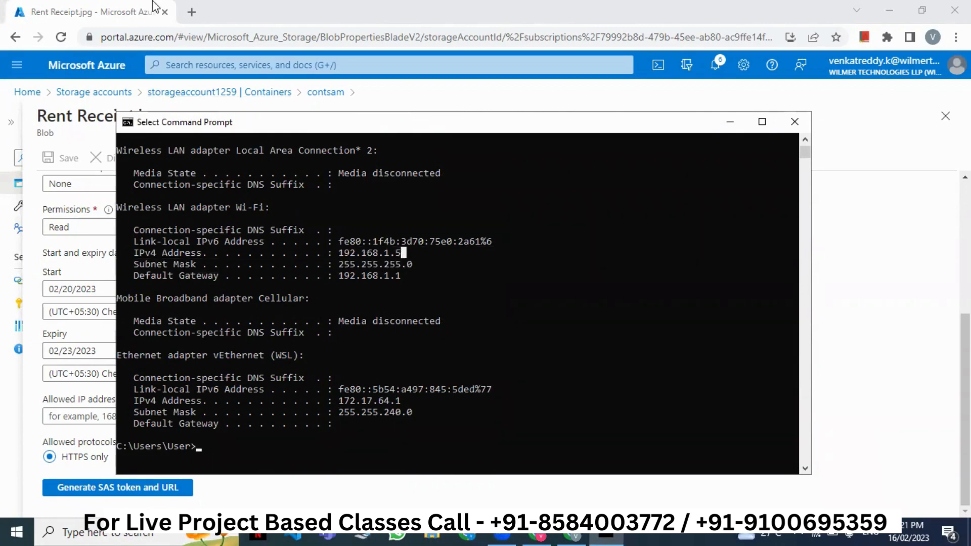
- Search the web for "what is my ip" in a new tab, check the public IPv4 address on whatismyipaddress.com, and close the tab
left_click(196, 13)
left_click(195, 12)
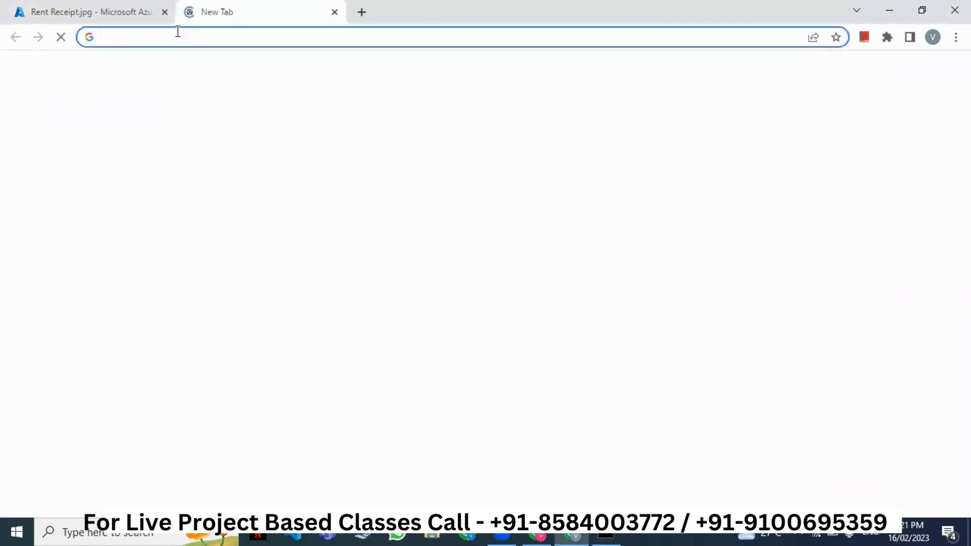
type("what")
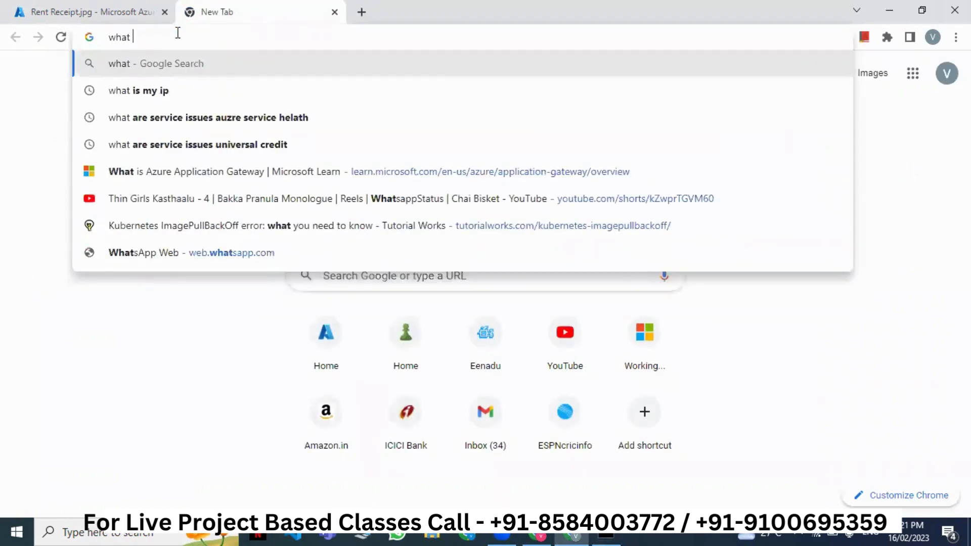
key("Down")
key("Return")
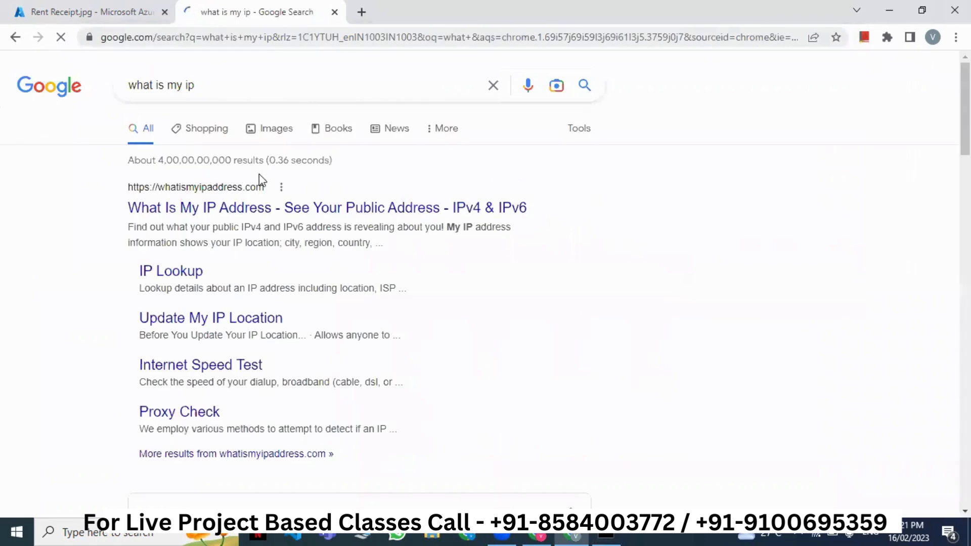
left_click(252, 210)
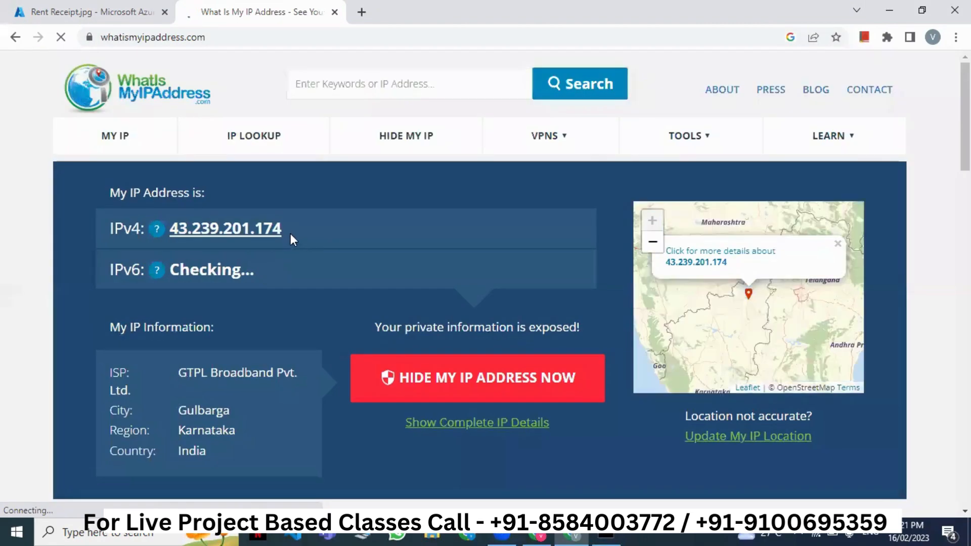
left_click_drag(290, 232, 178, 231)
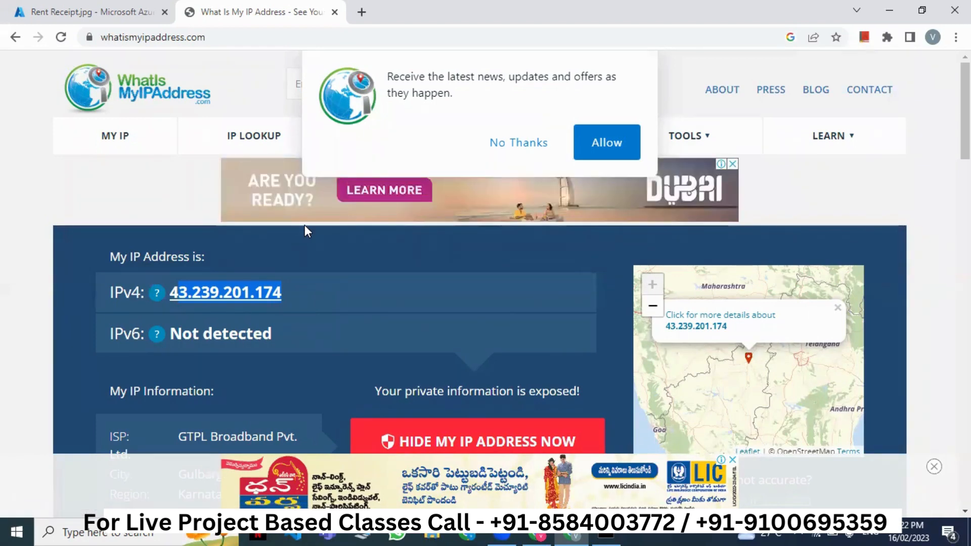
left_click(334, 12)
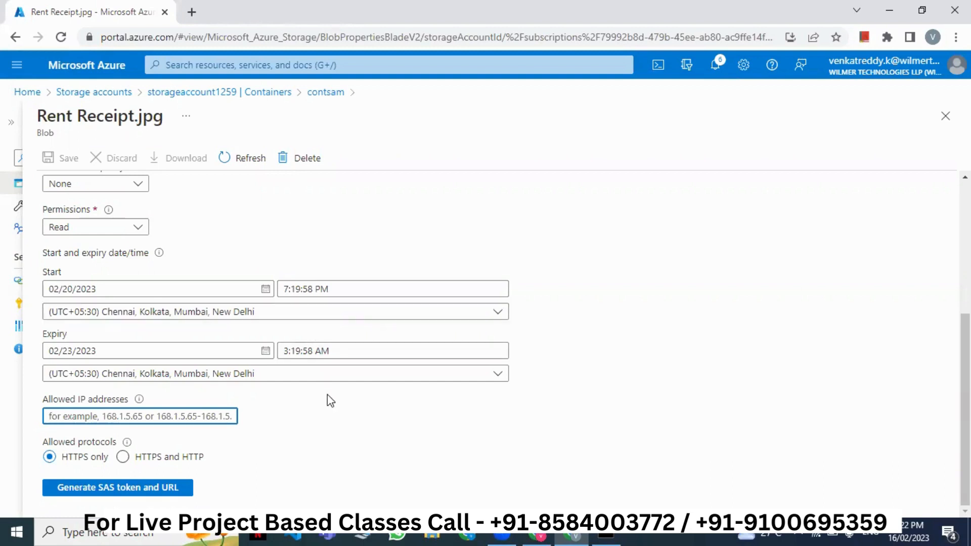
- Try entering 20.76.89.32,78.98.23.54 as the allowed IP addresses for the SAS, and clear the entry
left_click(120, 418)
type("2")
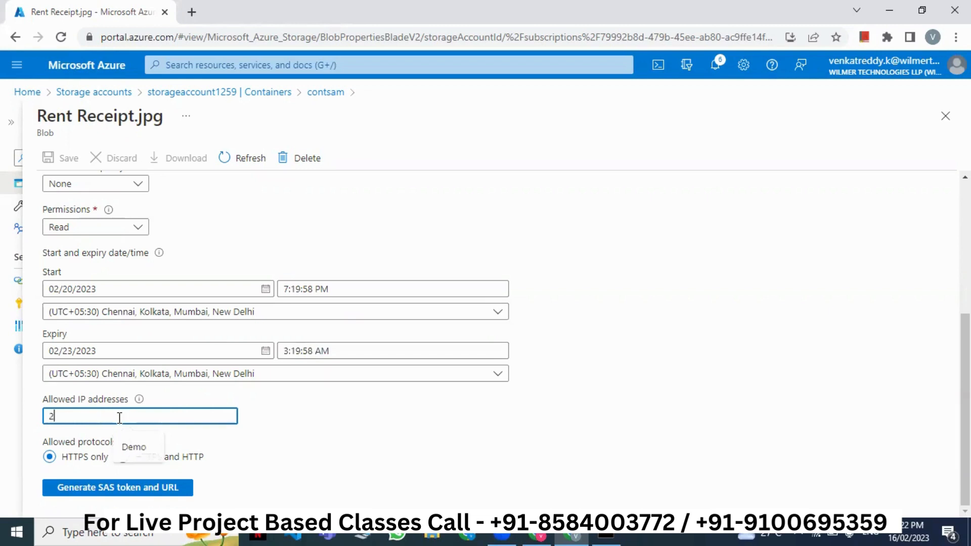
type("0.76.8")
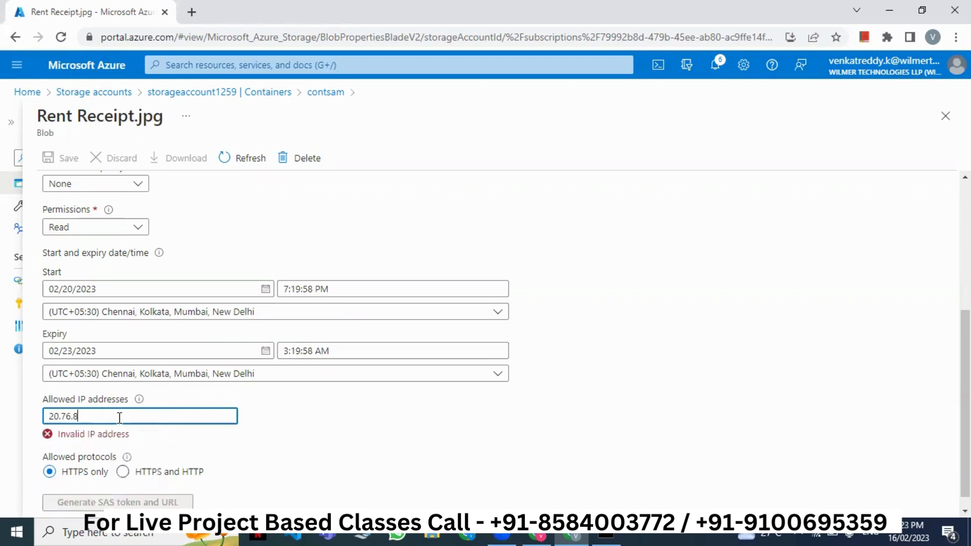
type("9.32")
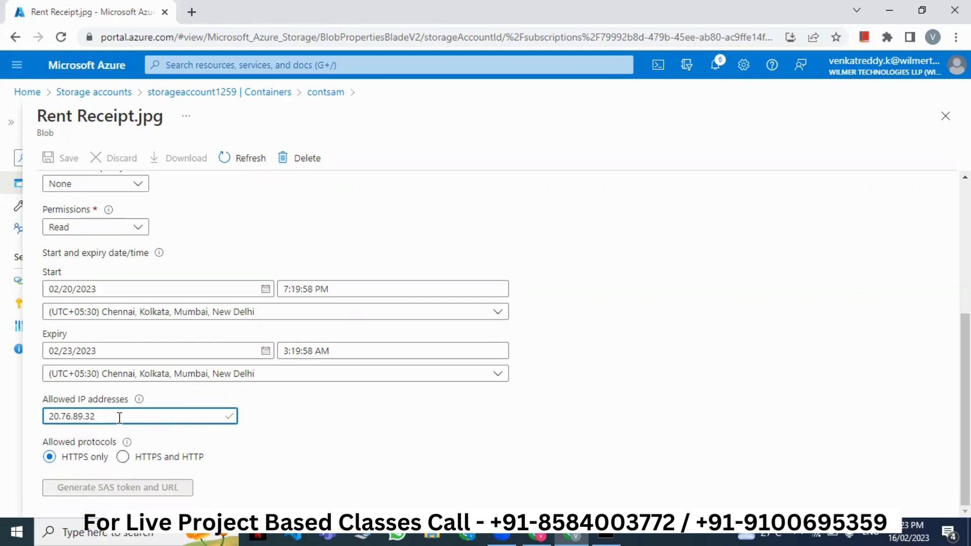
type(",78.")
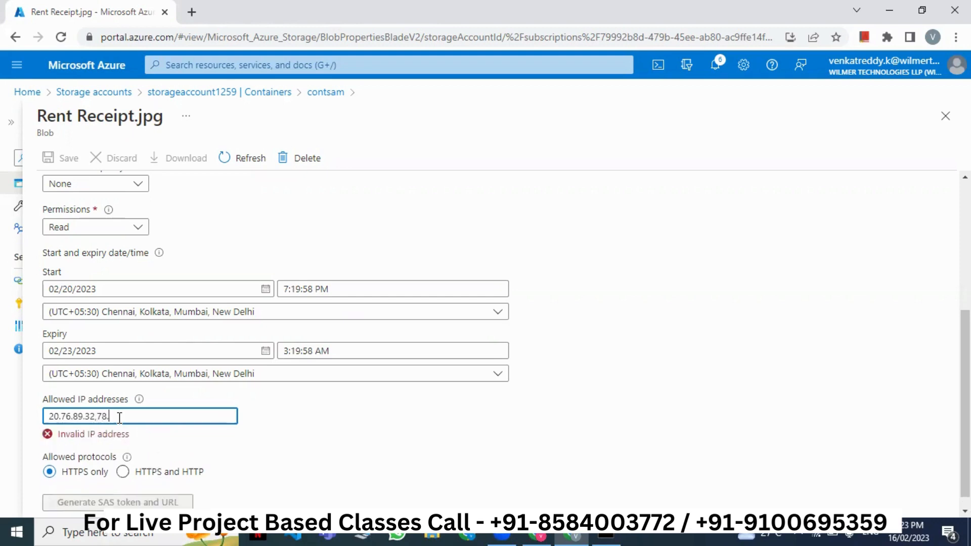
type("98.23.54")
key("BackSpace")
key("BackSpace")
key("BackSpace")
key("BackSpace")
key("BackSpace")
key("BackSpace")
key("BackSpace")
key("BackSpace")
key("BackSpace")
key("BackSpace")
key("BackSpace")
key("BackSpace")
key("BackSpace")
key("BackSpace")
key("BackSpace")
key("BackSpace")
key("BackSpace")
key("BackSpace")
key("BackSpace")
key("BackSpace")
key("BackSpace")
key("BackSpace")
key("BackSpace")
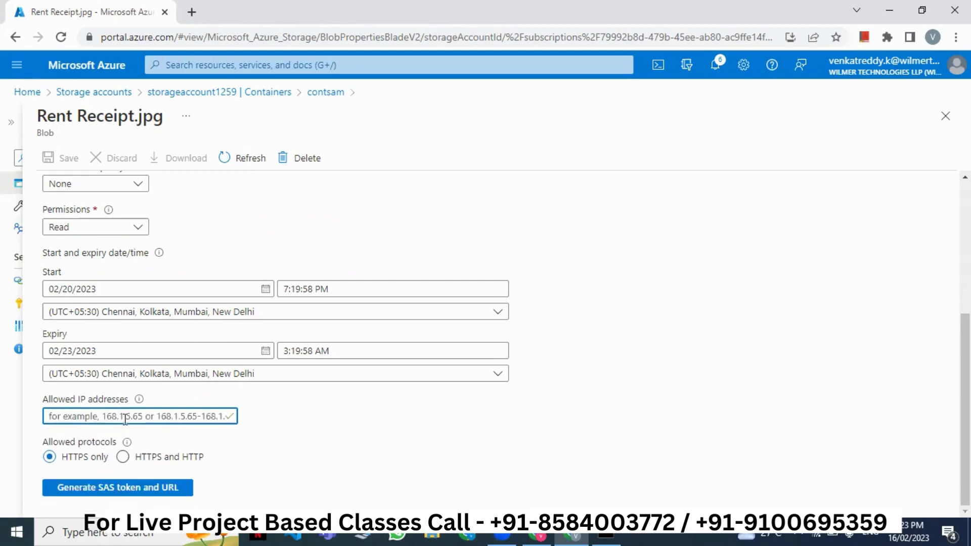
- Generate the blob's SAS token and URL with the start date set to 02/15/2023, and copy the Blob SAS URL
left_click(114, 489)
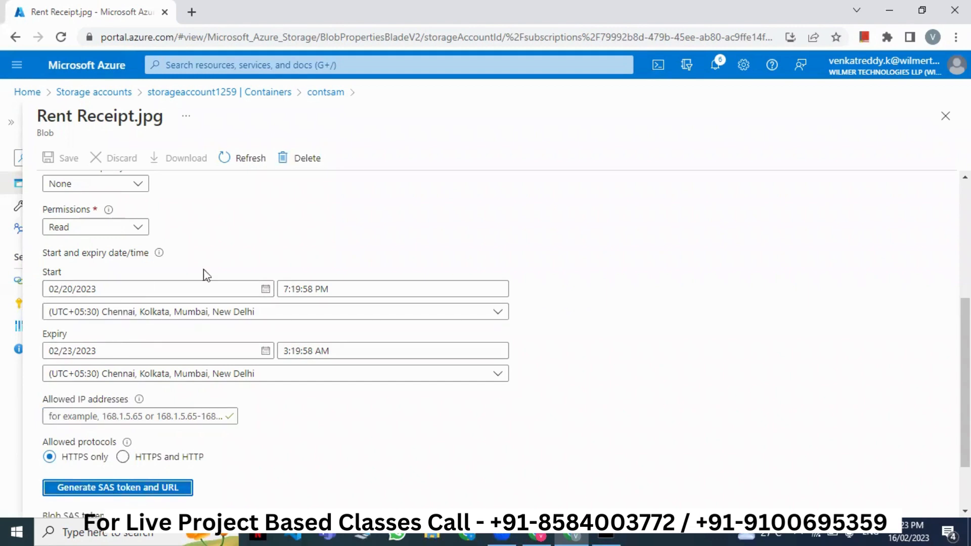
left_click(266, 290)
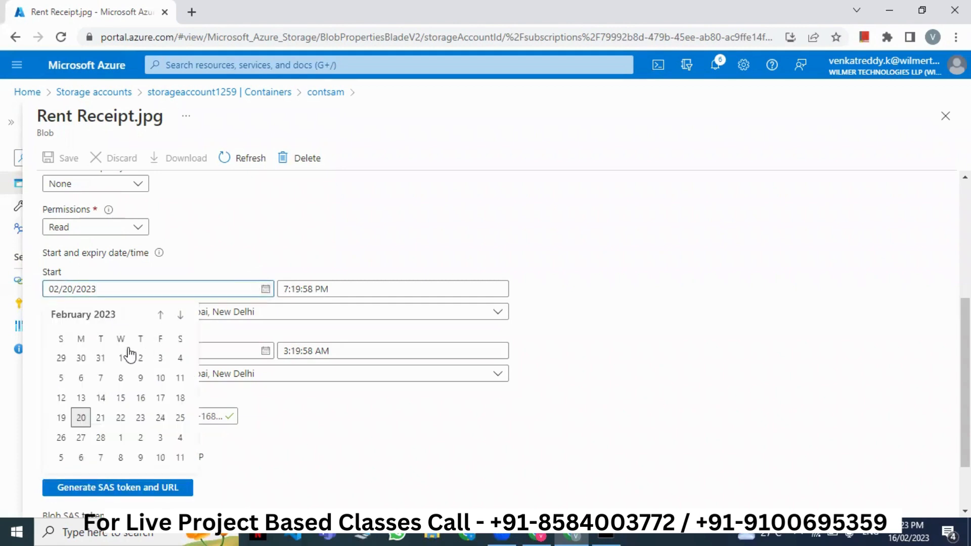
left_click(121, 399)
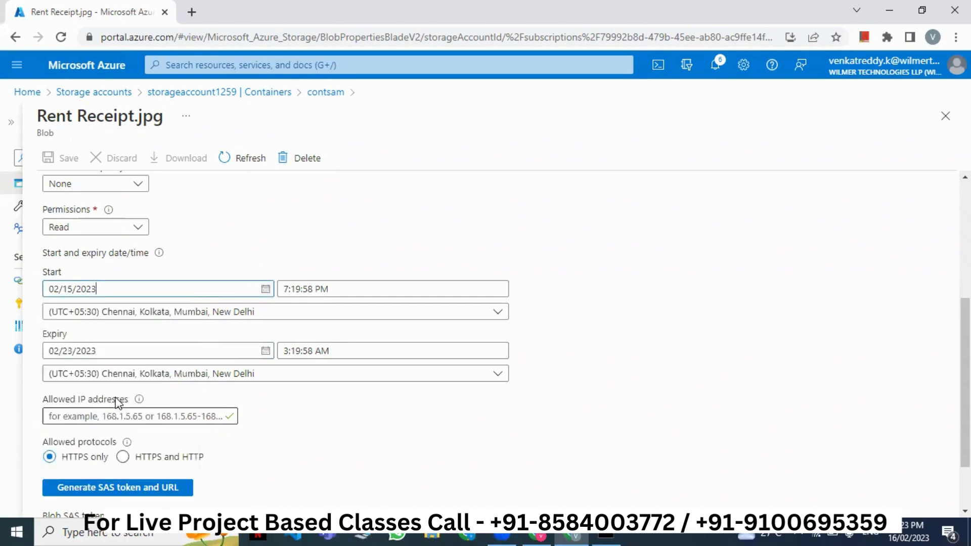
scroll(138, 425, "down", 2)
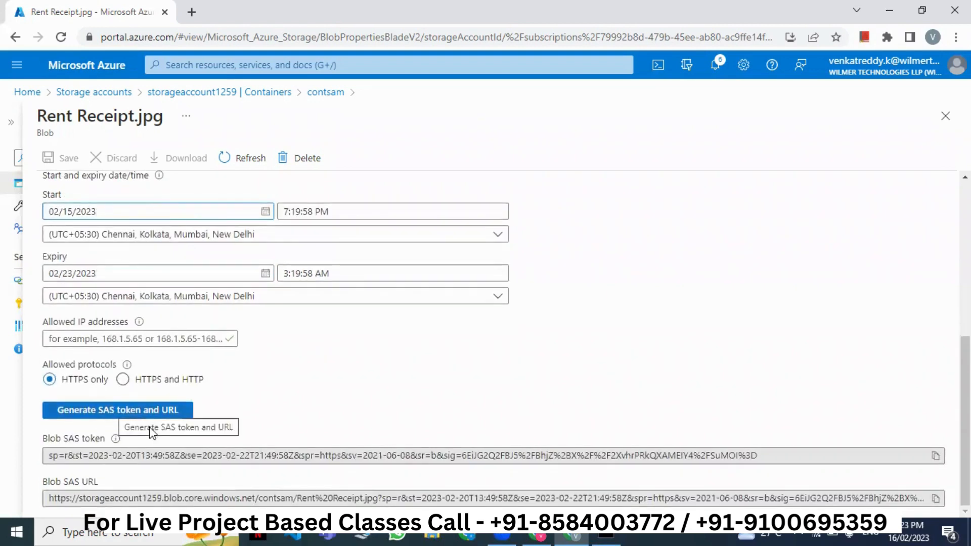
left_click(148, 411)
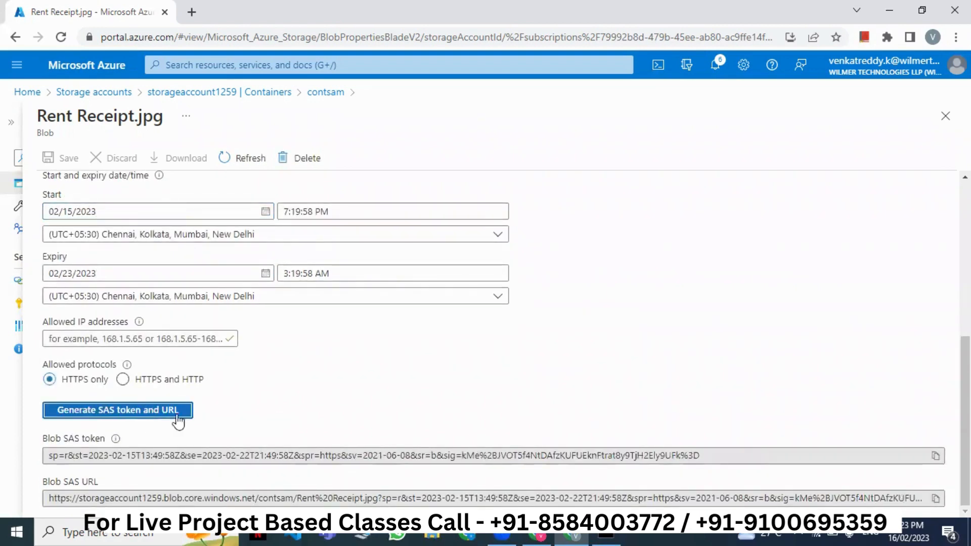
left_click(936, 499)
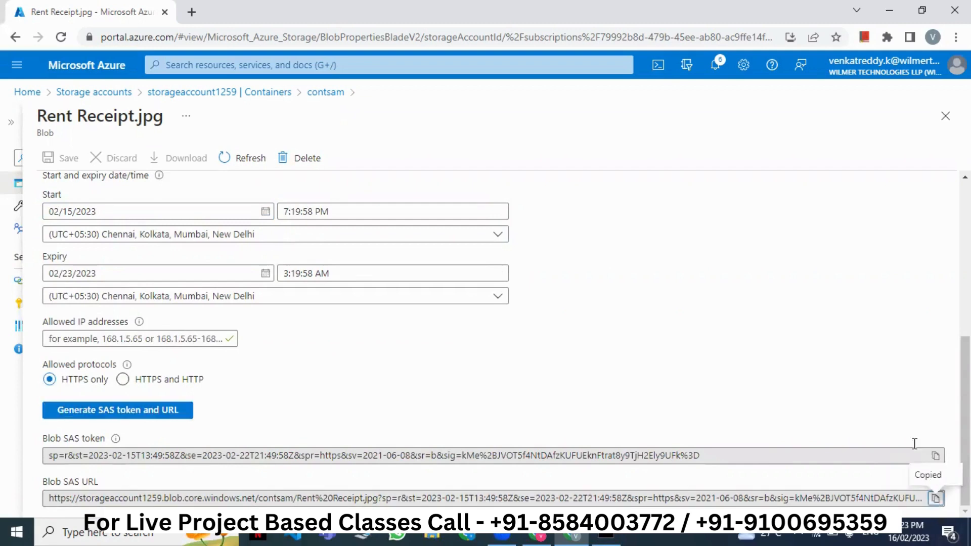
- Test SAS access to Rent Receipt.jpg by loading the copied Blob SAS URL in a new browser tab
left_click(190, 10)
right_click(197, 39)
left_click(252, 151)
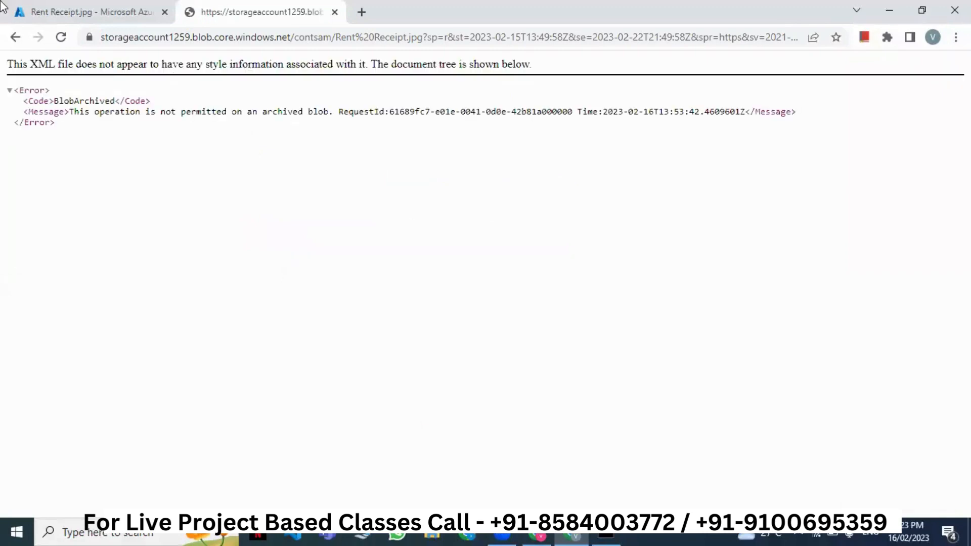
- Return to the Azure portal and close the Rent Receipt.jpg blob details to get back to the contsam blob list
left_click(21, 12)
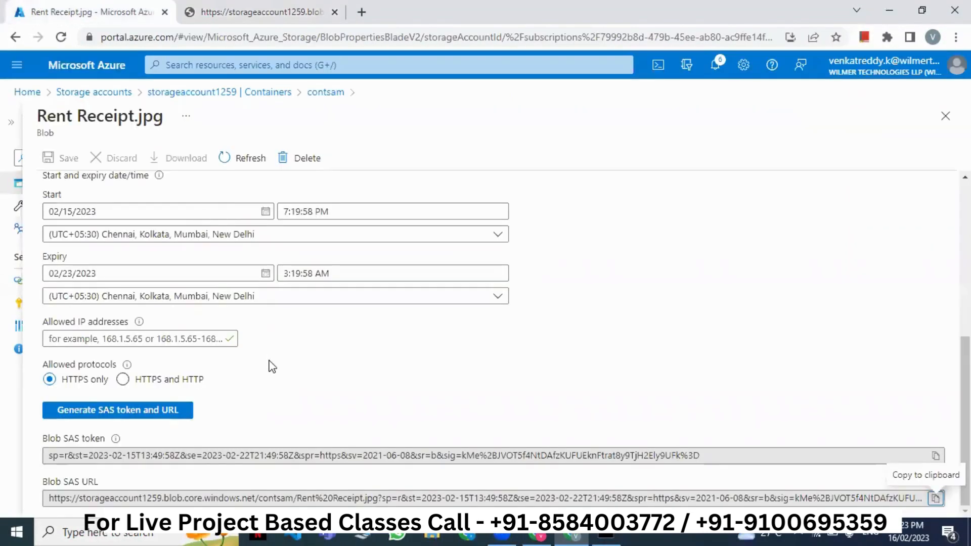
scroll(272, 367, "up", 6)
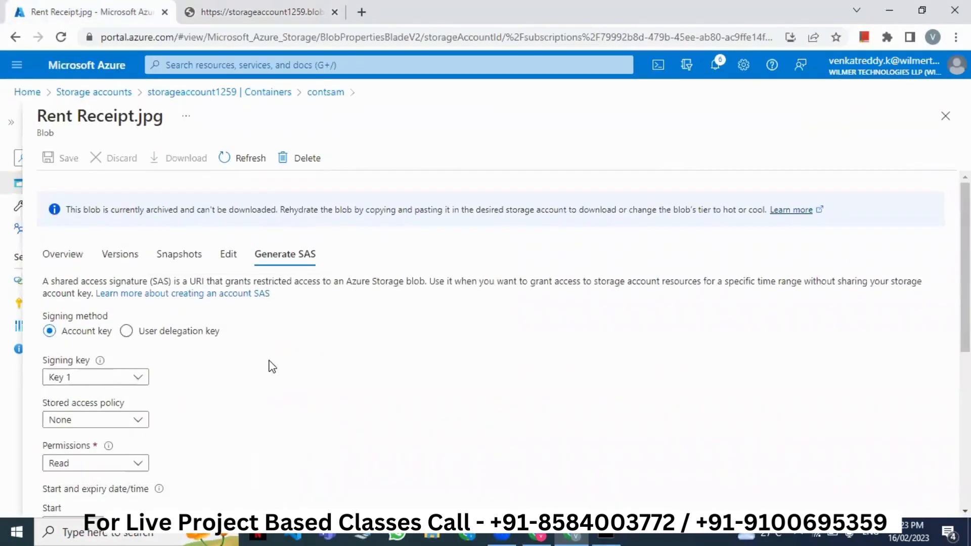
scroll(270, 365, "down", 5)
scroll(269, 364, "up", 4)
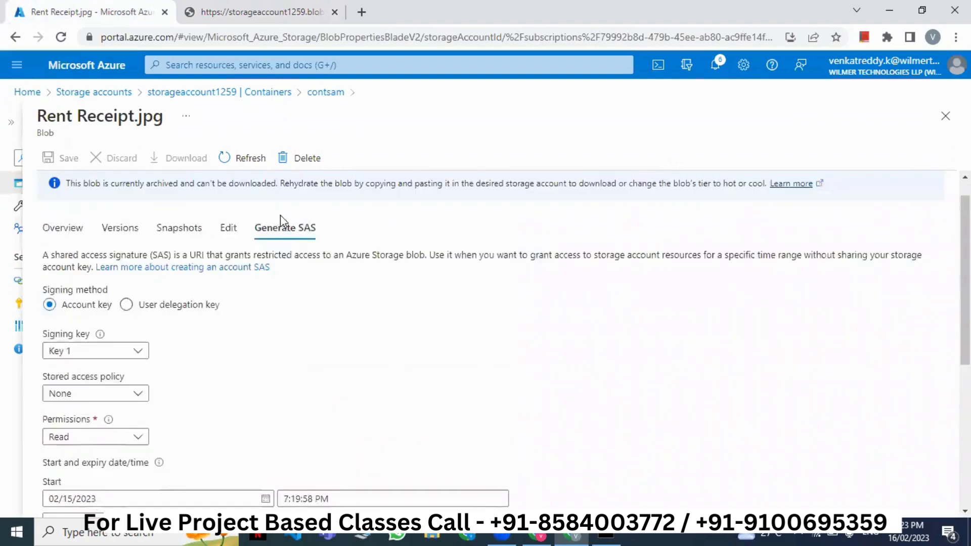
scroll(280, 214, "up", 1)
left_click(945, 116)
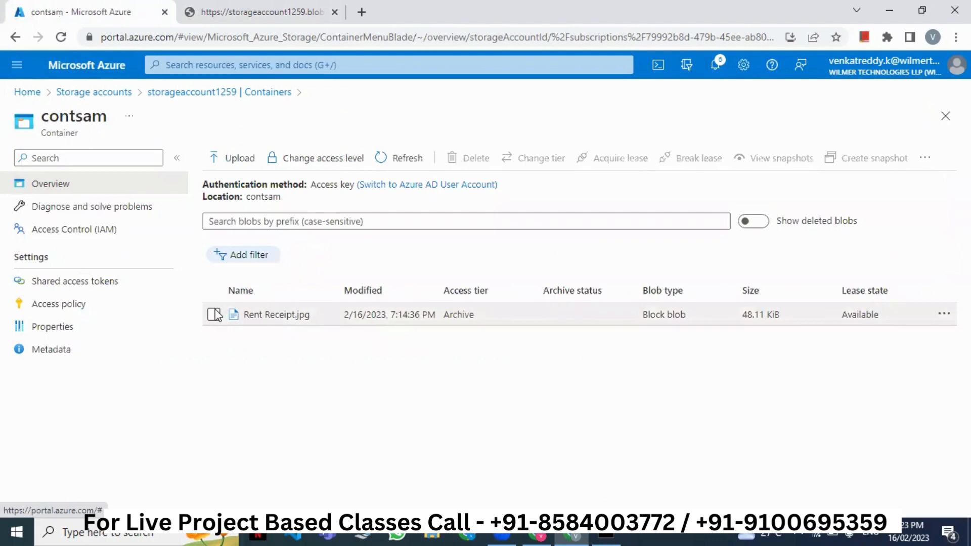
- Generate a SAS token and URL for Rent Receipt.jpg with Read permission and HTTPS only, and copy the Blob SAS URL
left_click(214, 314)
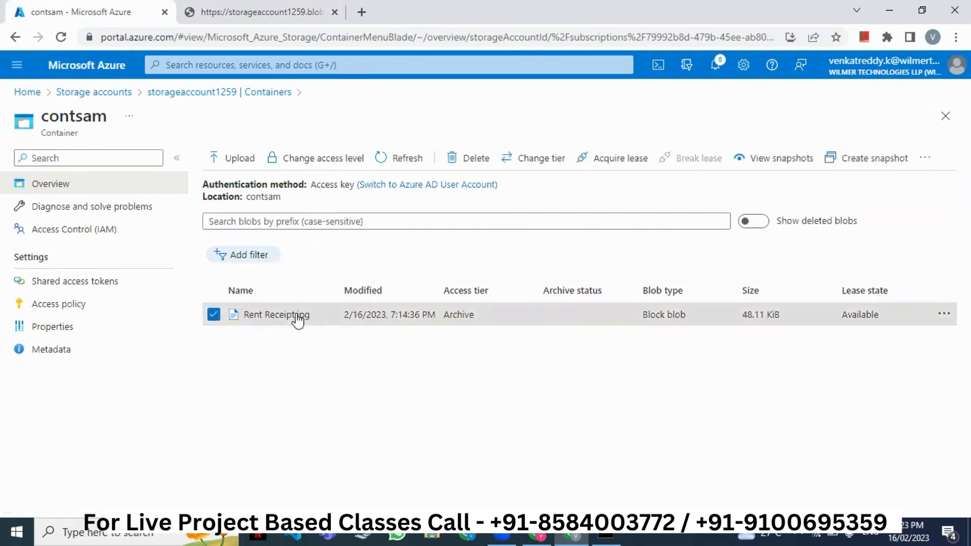
left_click(298, 316)
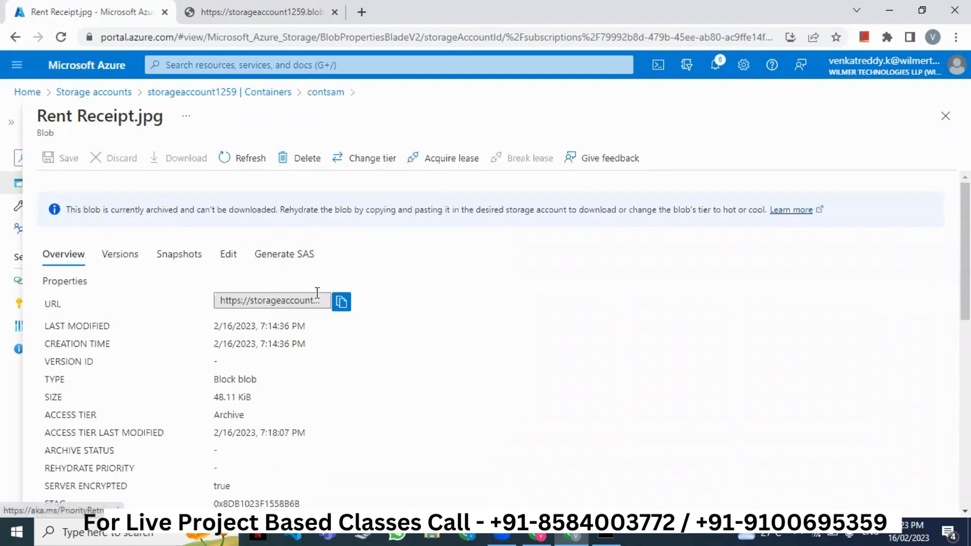
left_click(278, 246)
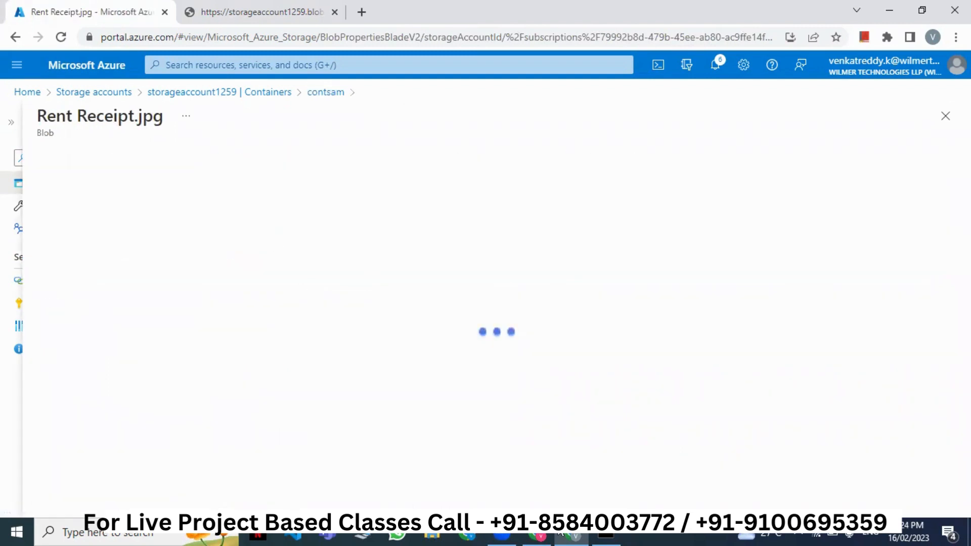
scroll(275, 347, "down", 3)
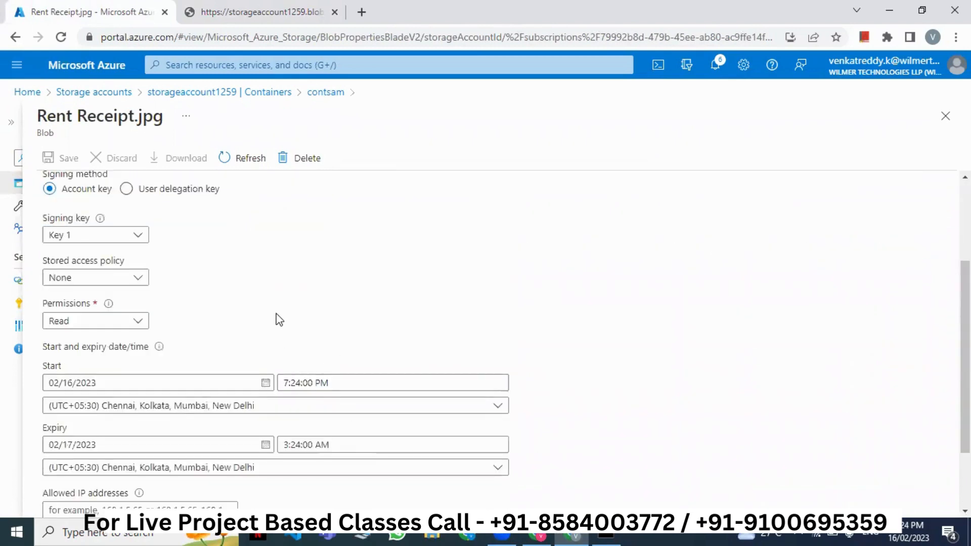
scroll(280, 319, "up", 3)
scroll(279, 322, "down", 5)
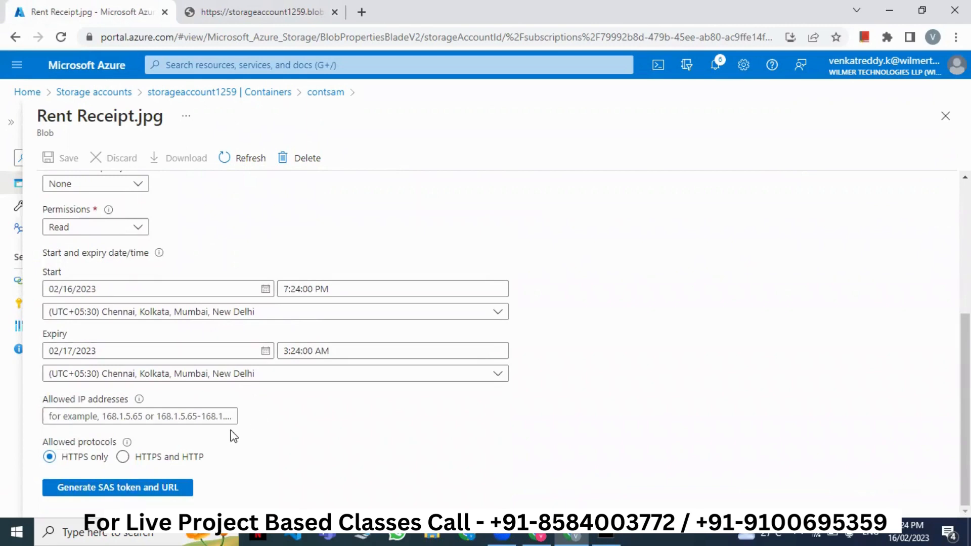
left_click(126, 493)
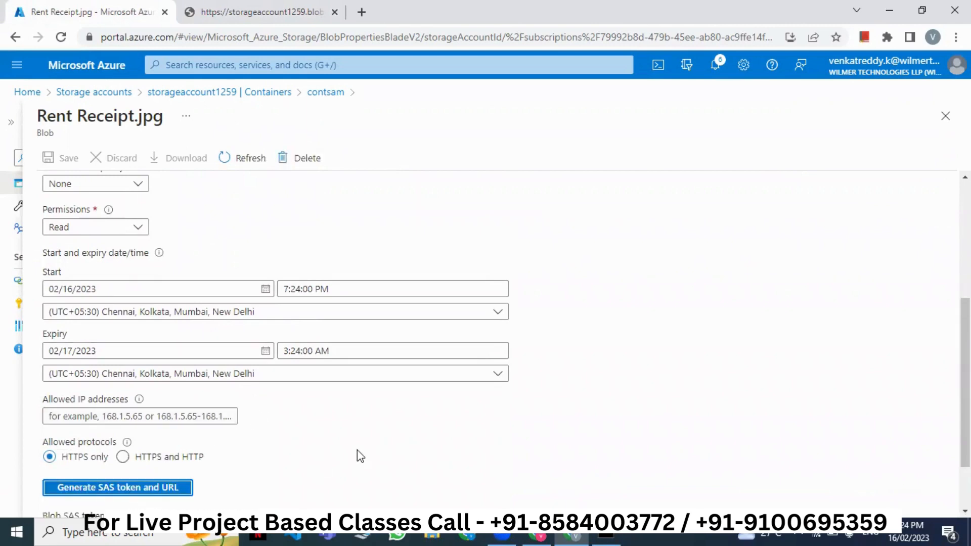
scroll(358, 449, "down", 2)
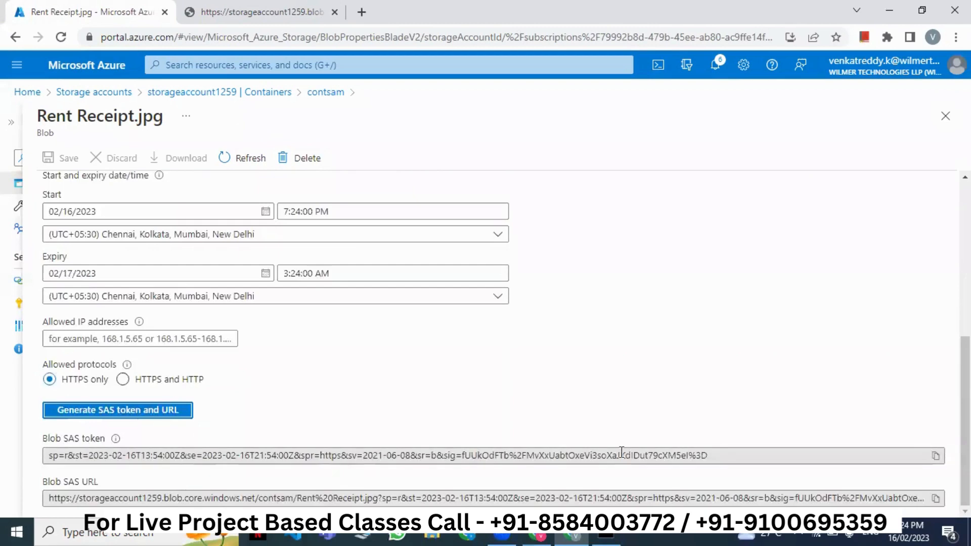
left_click(936, 498)
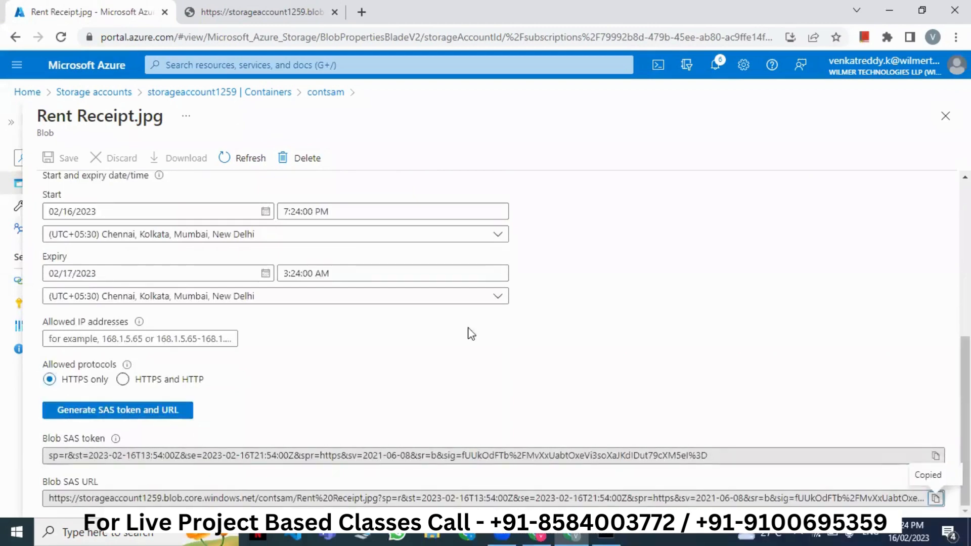
- Test the copied Blob SAS URL for Rent Receipt.jpg in a new browser tab, and return to the Azure portal
left_click(361, 13)
right_click(364, 37)
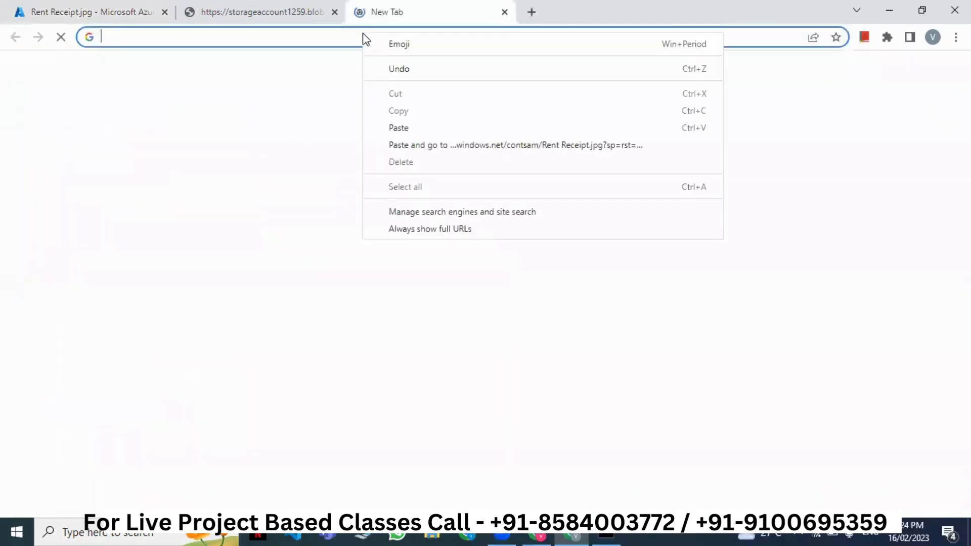
left_click(432, 146)
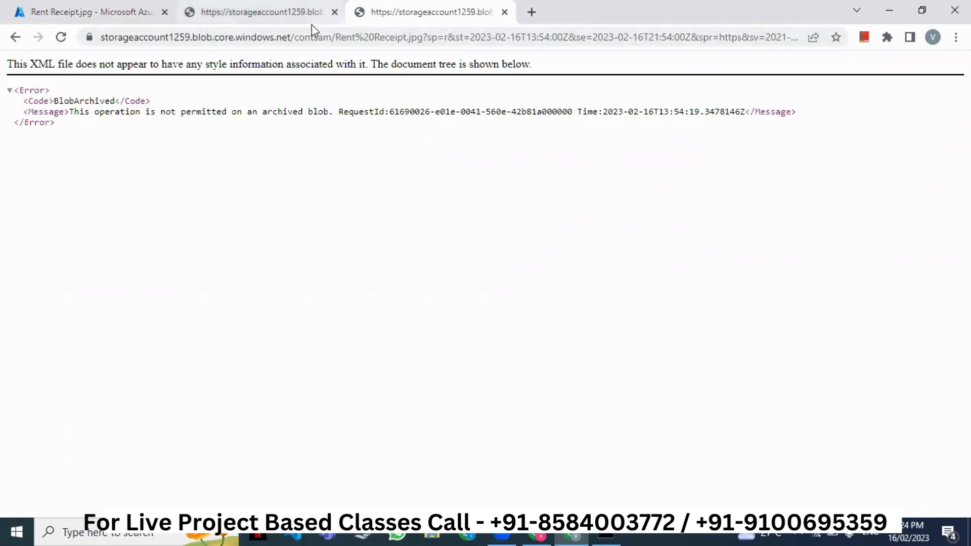
left_click(119, 11)
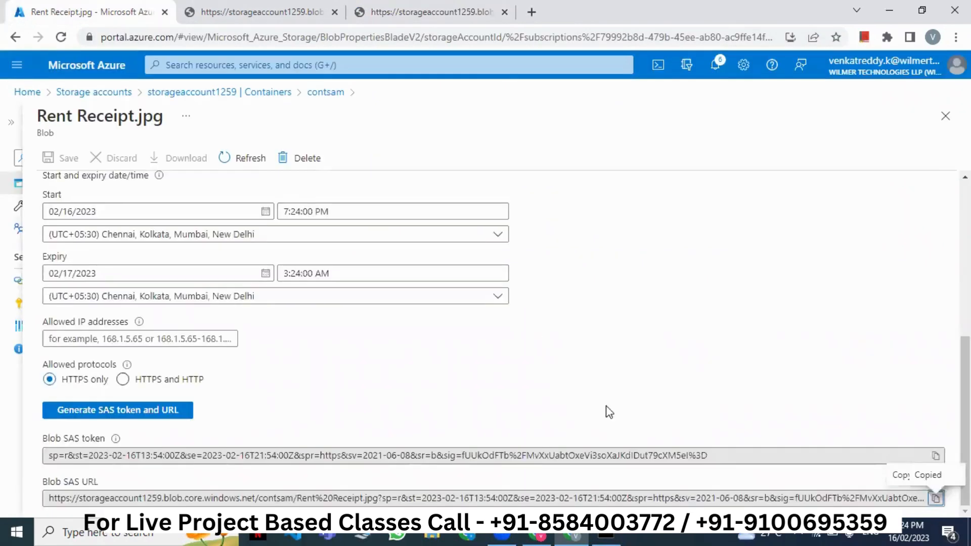
- Set the SAS allowed protocols to HTTPS and HTTP, regenerate the token and URL, and copy the Blob SAS URL
left_click(936, 457)
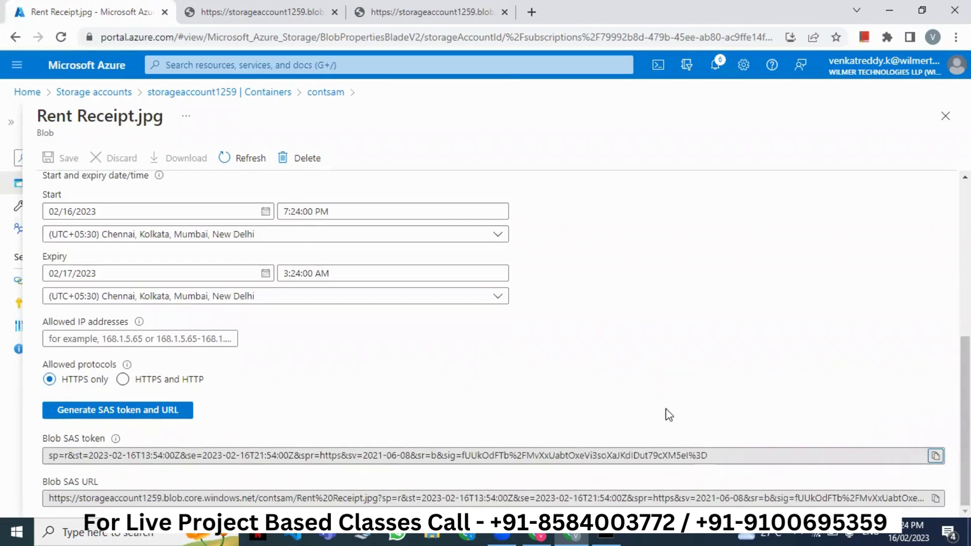
left_click(122, 379)
left_click(136, 412)
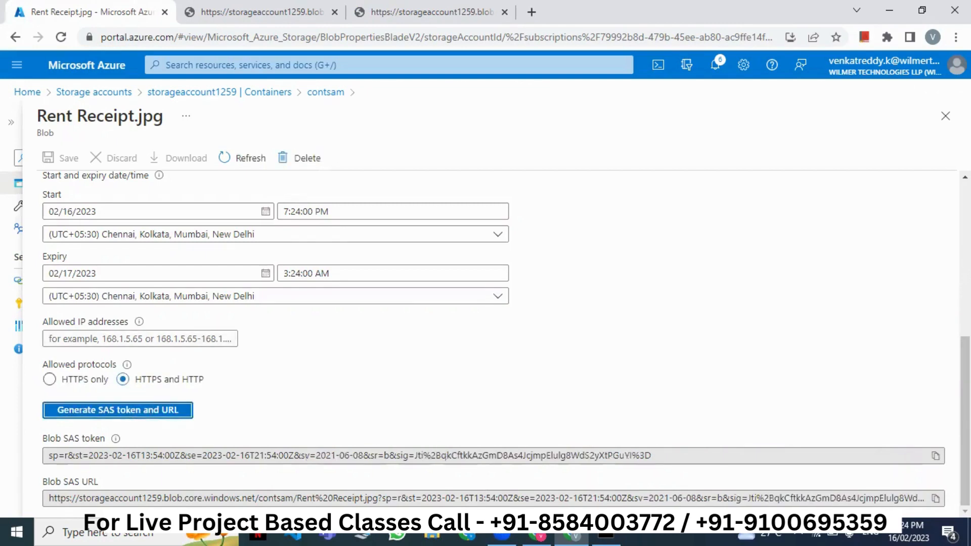
left_click(936, 499)
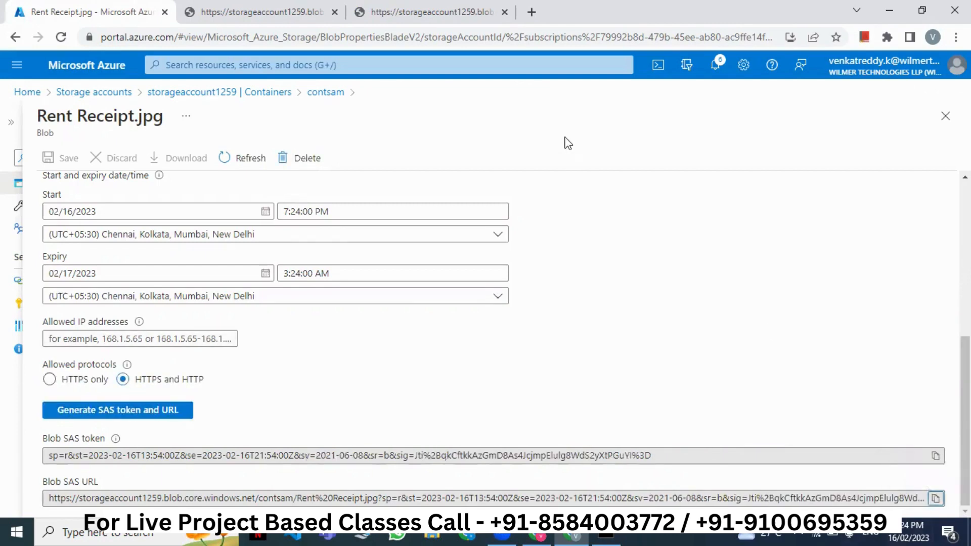
- Test the HTTPS and HTTP Blob SAS URL in the existing blob tab, and close both blob test tabs
left_click(453, 14)
left_click(454, 37)
right_click(454, 36)
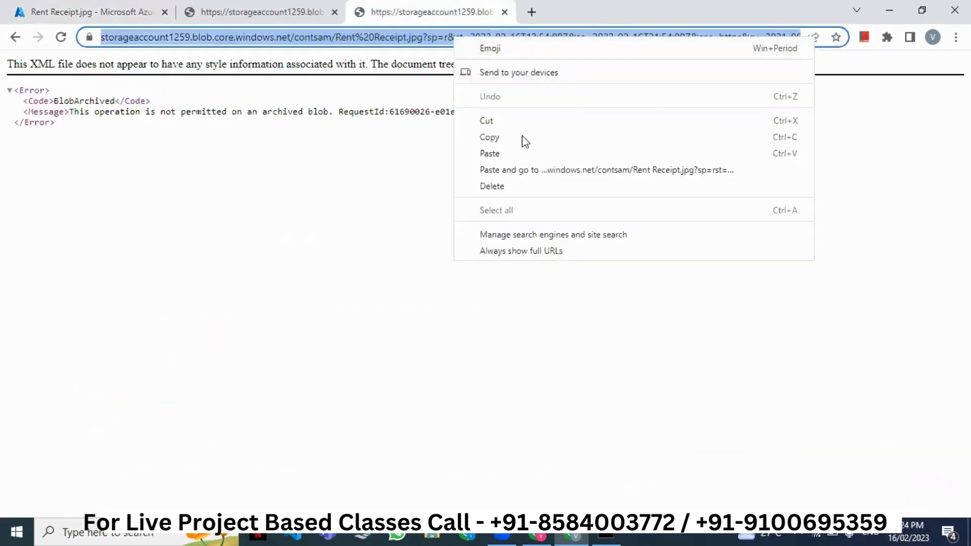
left_click(517, 171)
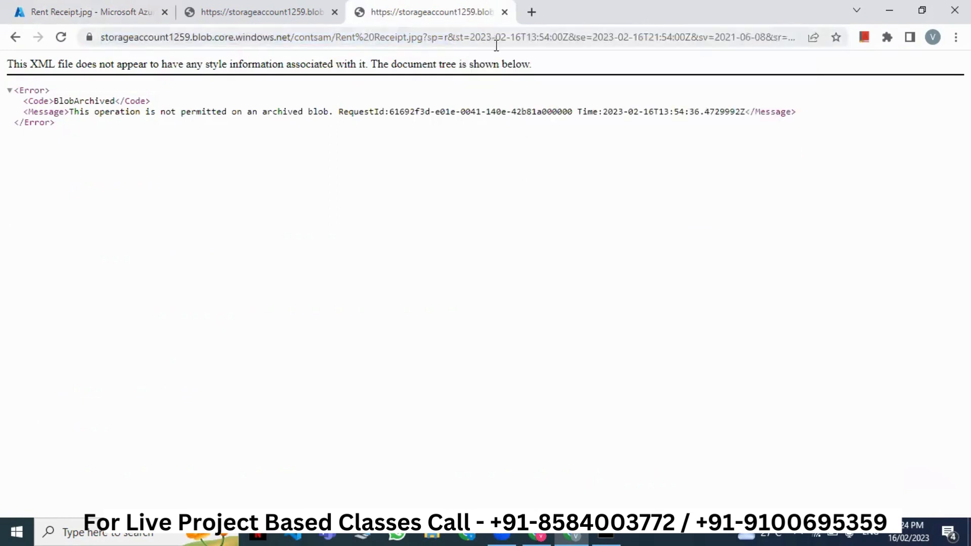
left_click(505, 12)
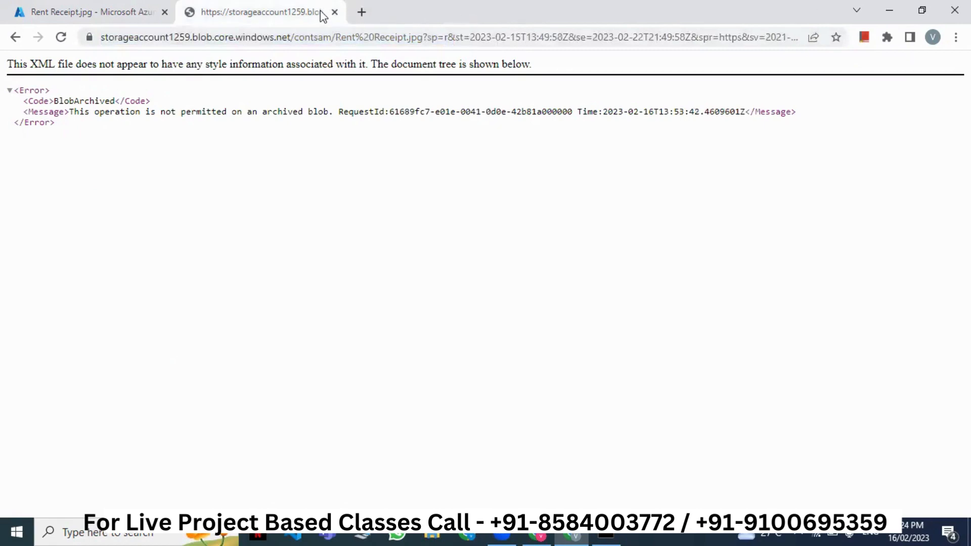
left_click(334, 11)
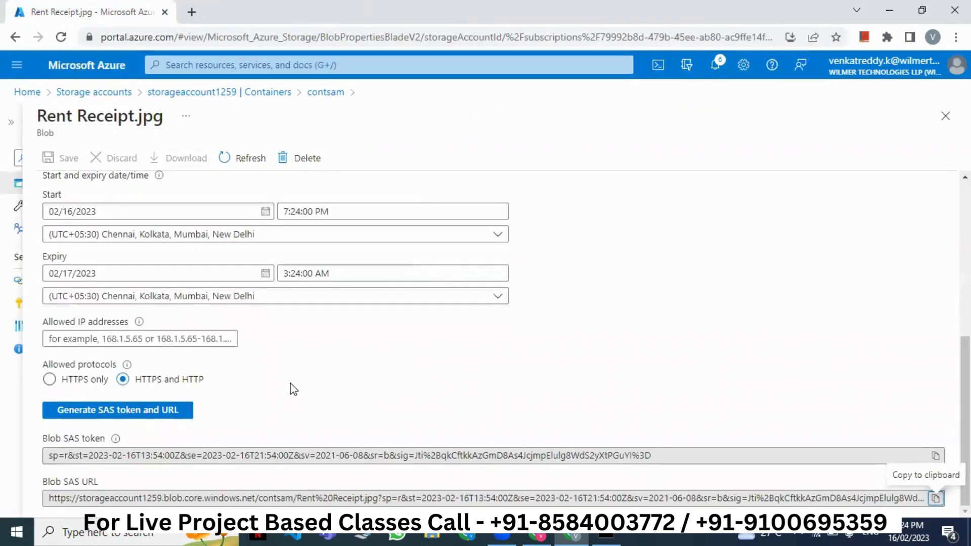
- Set the SAS start date to 02/15/2023, regenerate the SAS token and URL, and copy the Blob SAS URL
scroll(116, 365, "up", 3)
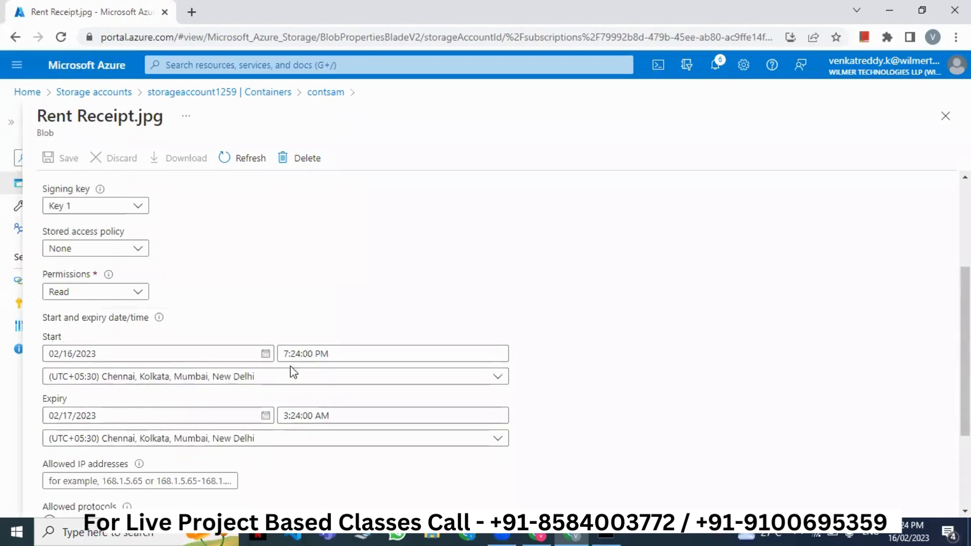
left_click(266, 357)
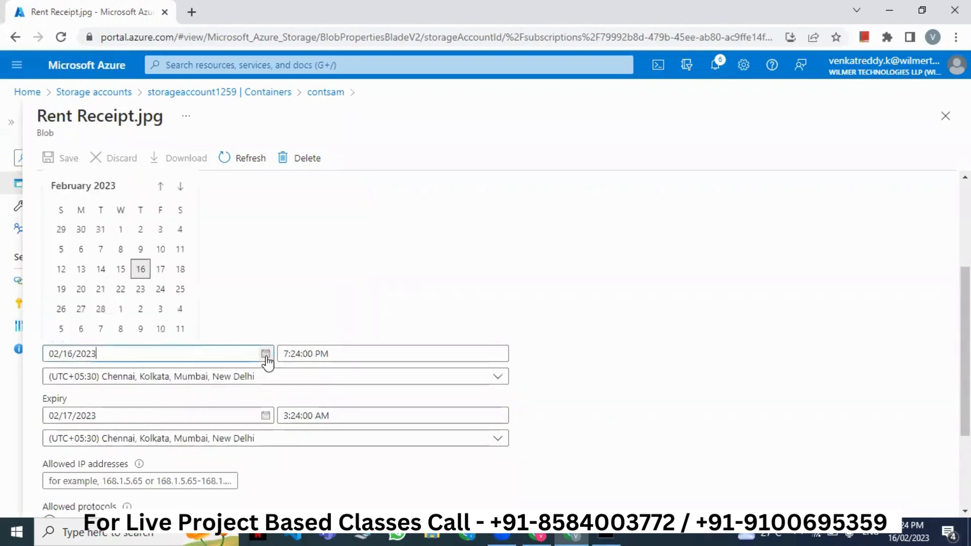
left_click(120, 269)
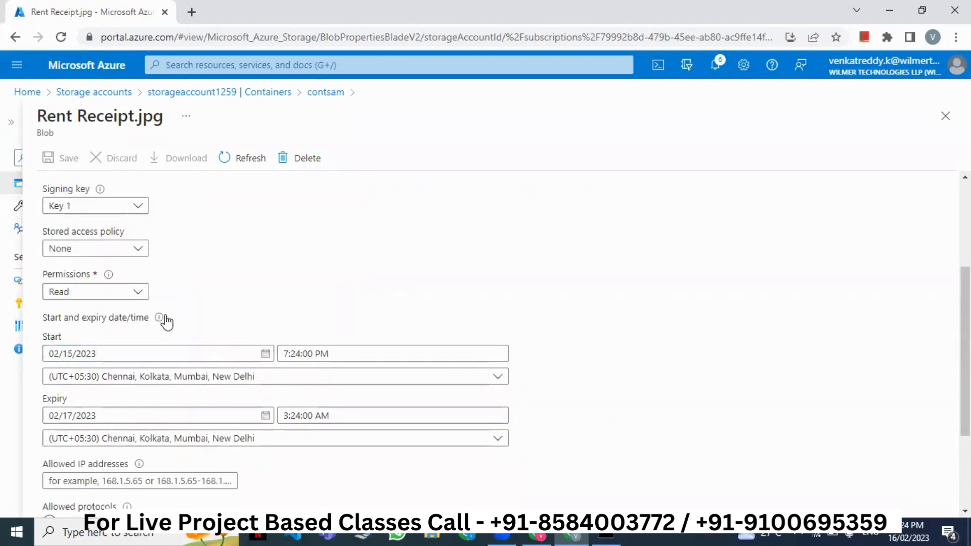
scroll(163, 326, "up", 2)
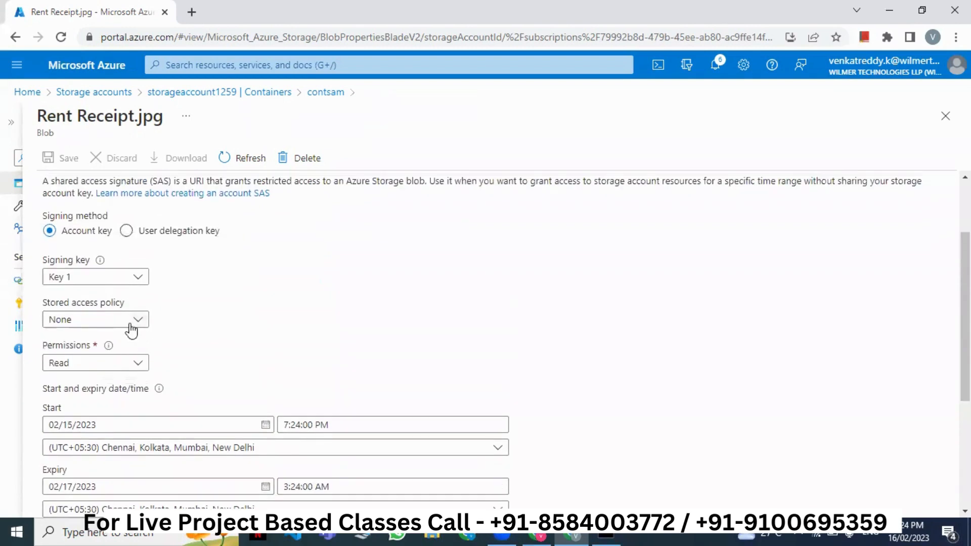
scroll(202, 336, "up", 2)
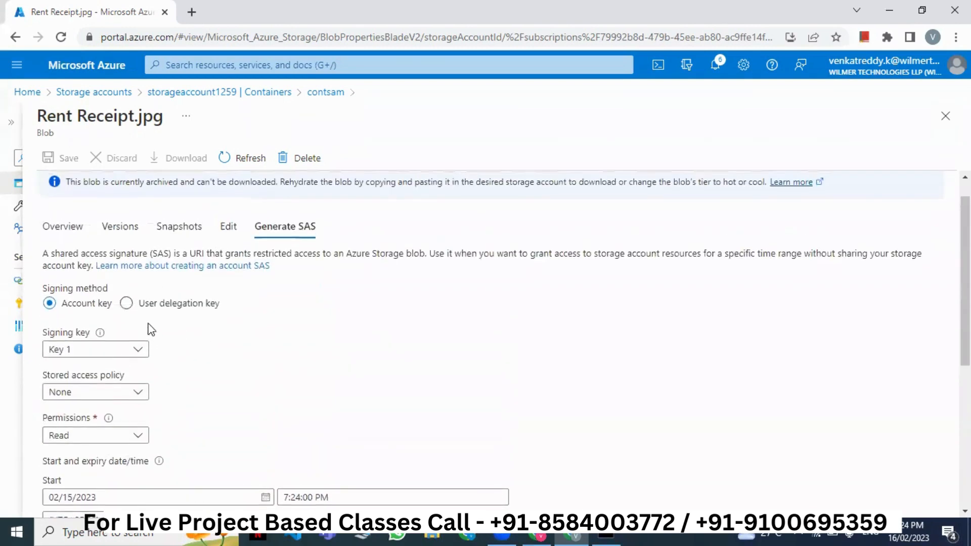
scroll(152, 330, "up", 1)
scroll(334, 362, "down", 8)
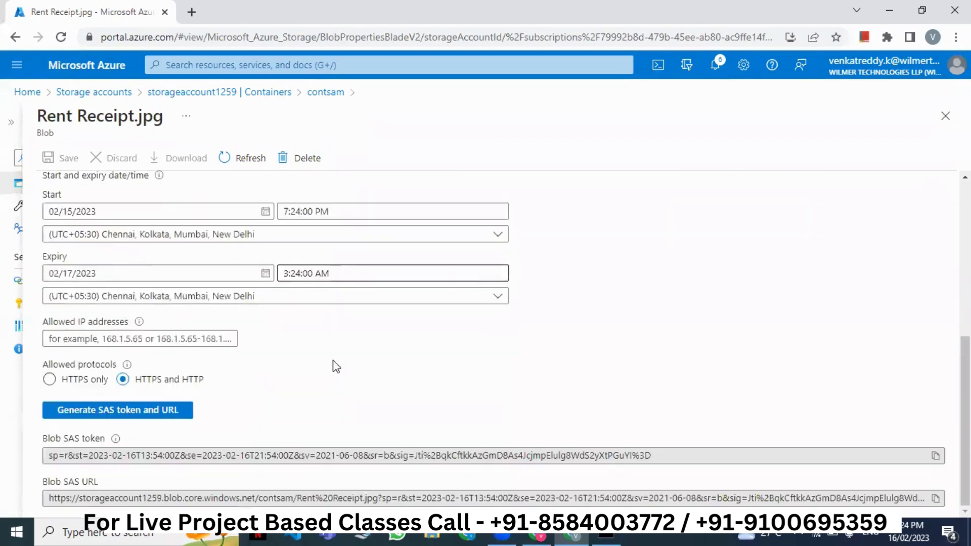
left_click(182, 425)
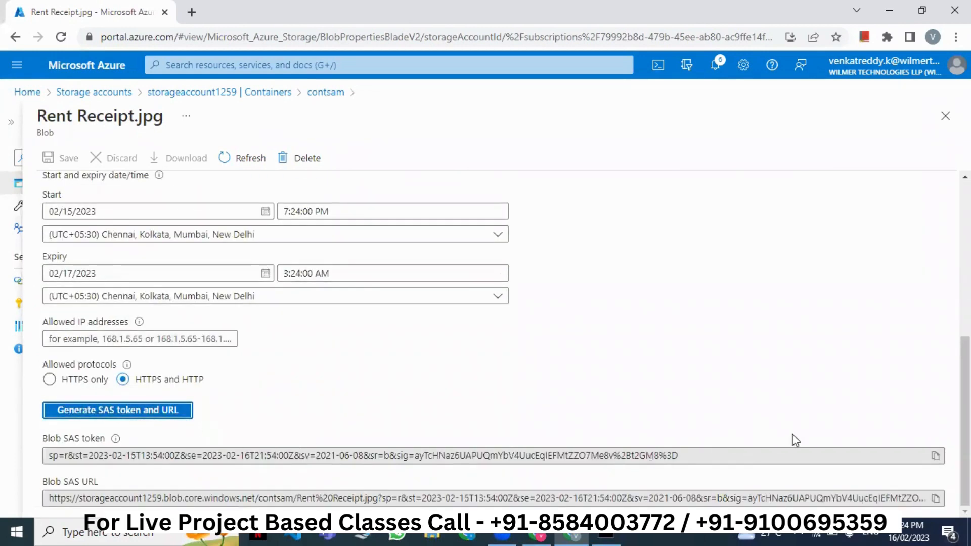
left_click(936, 498)
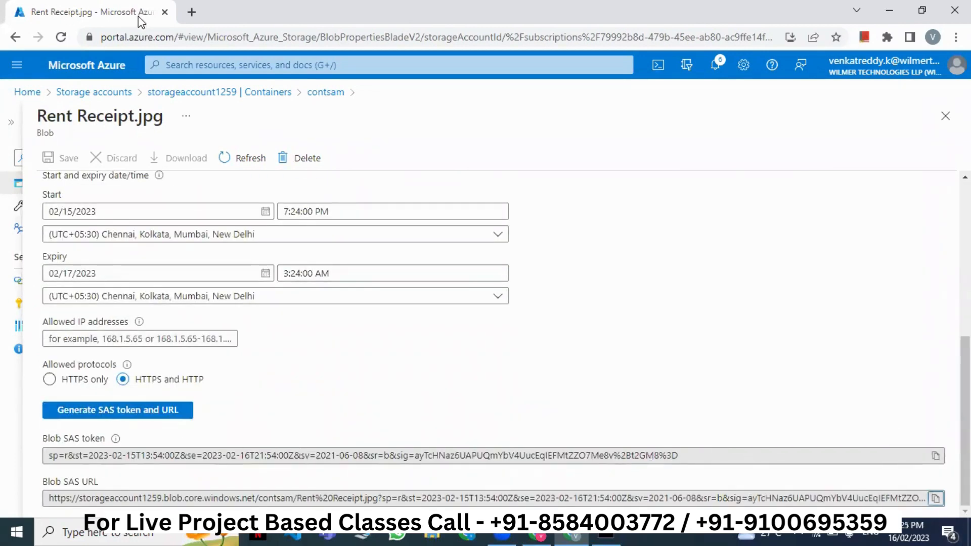
- Test the Blob SAS URL with the 02/15/2023 start date in a new browser tab, and close that tab
left_click(189, 12)
right_click(234, 41)
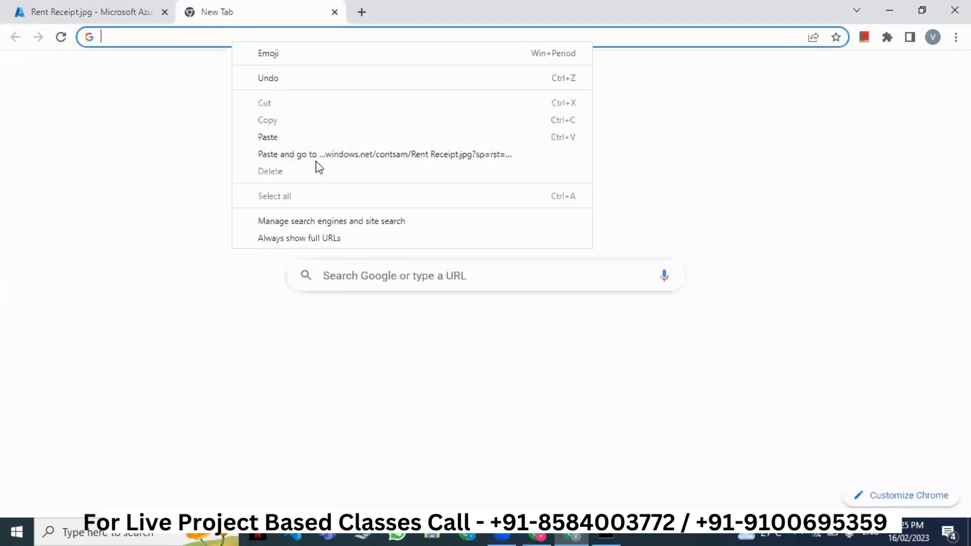
left_click(317, 154)
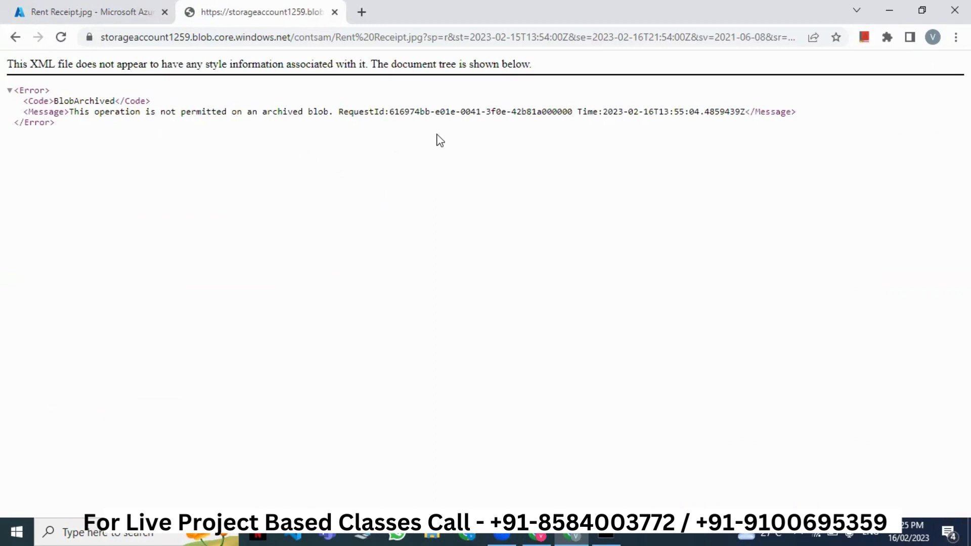
left_click(335, 12)
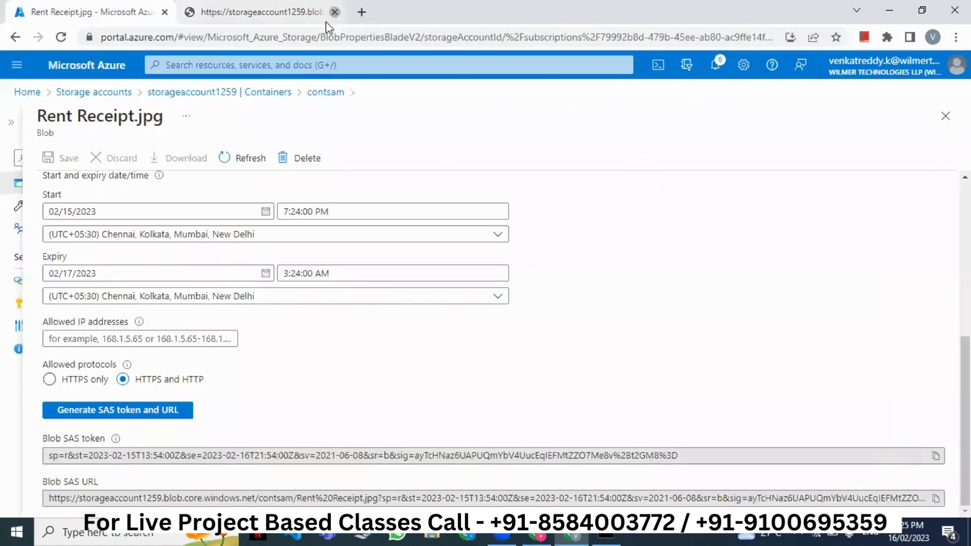
- Close the blob details and change the access tier of Rent Receipt.jpg to Hot with Standard rehydrate priority
left_click(946, 116)
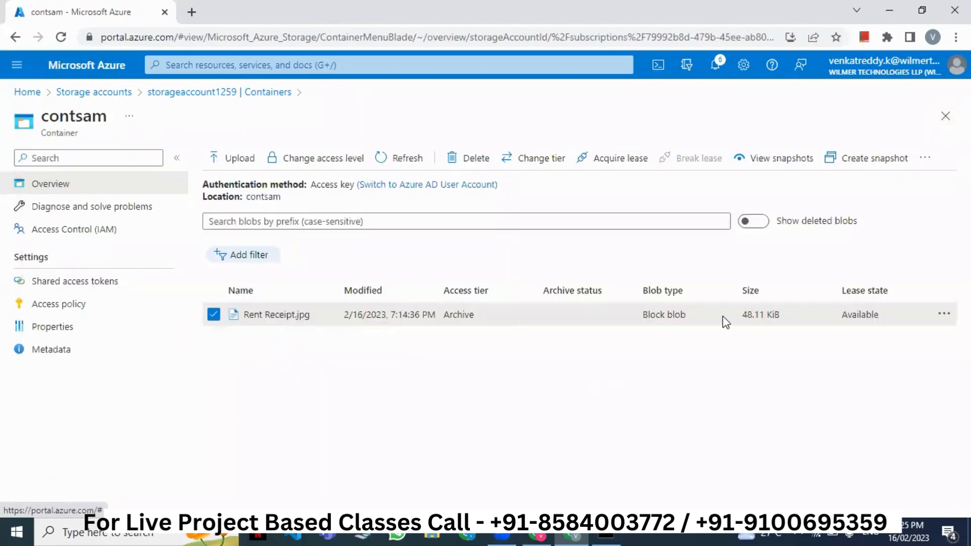
left_click(944, 315)
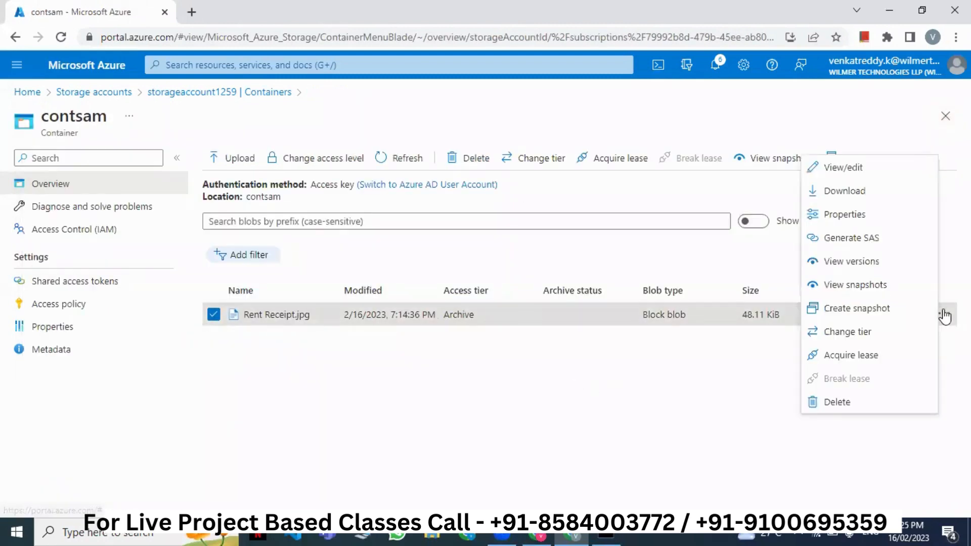
left_click(895, 330)
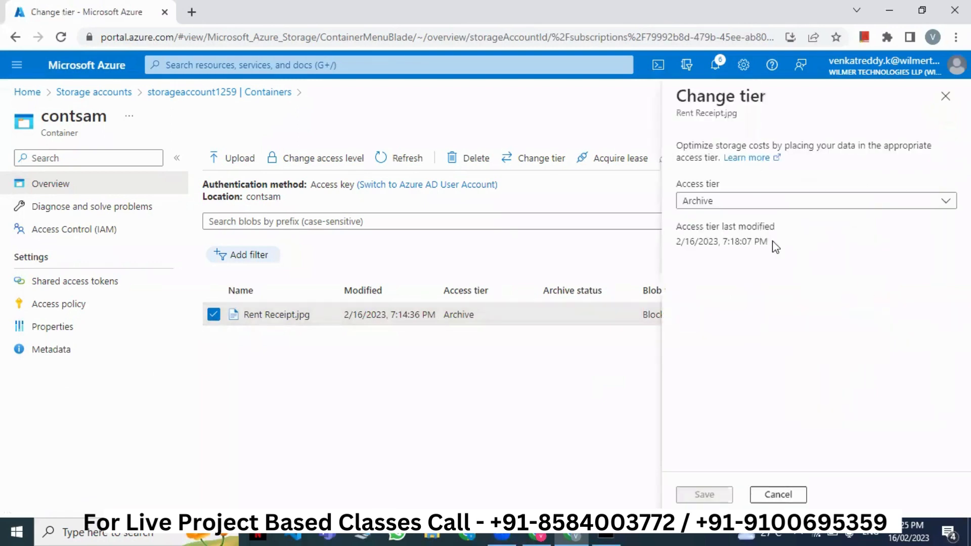
left_click(783, 202)
left_click(769, 219)
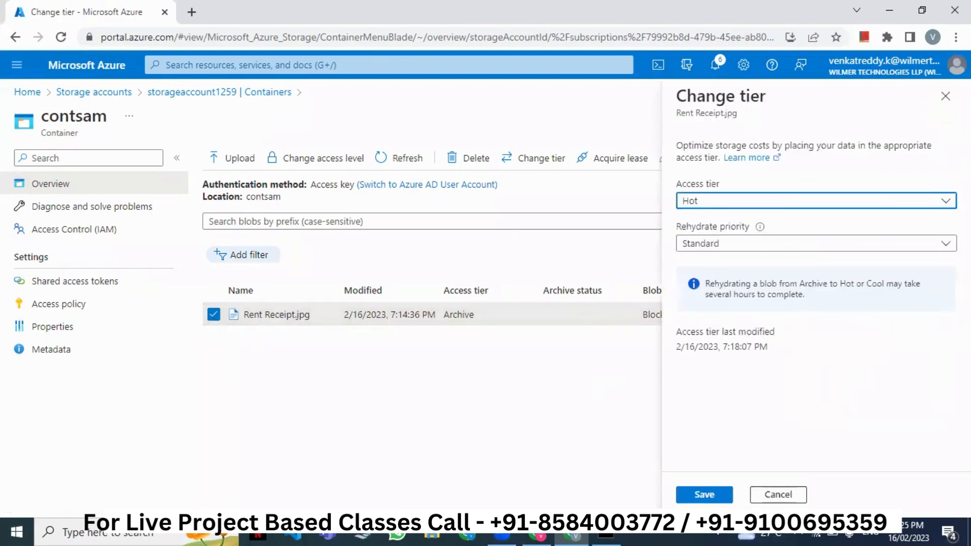
left_click(703, 496)
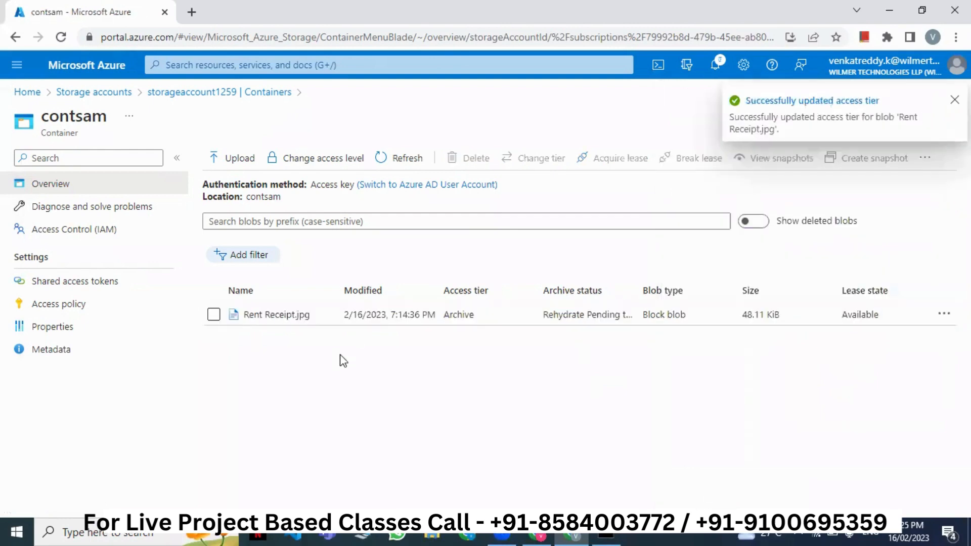
- Open Rent Receipt.jpg, generate a SAS token and URL with HTTPS only, and copy the Blob SAS URL
left_click(255, 315)
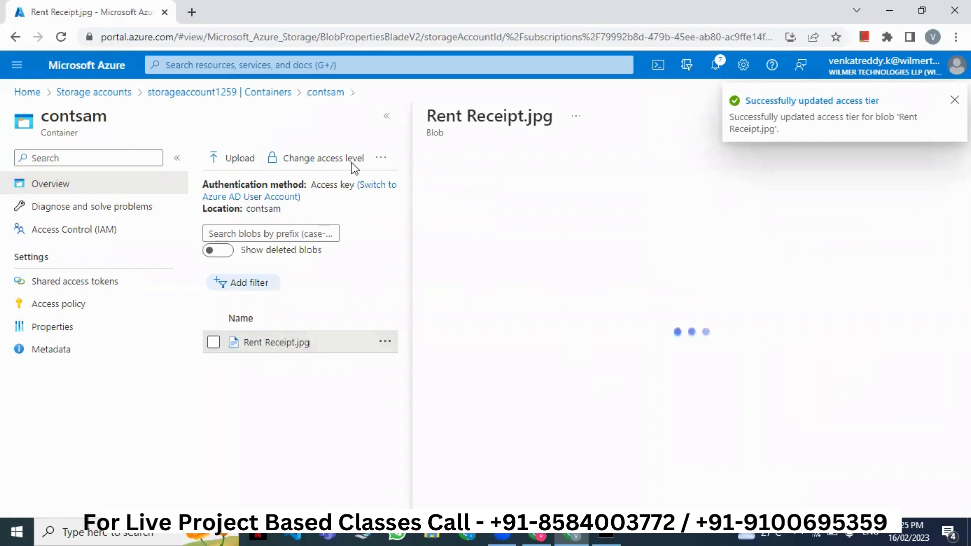
scroll(322, 364, "down", 2)
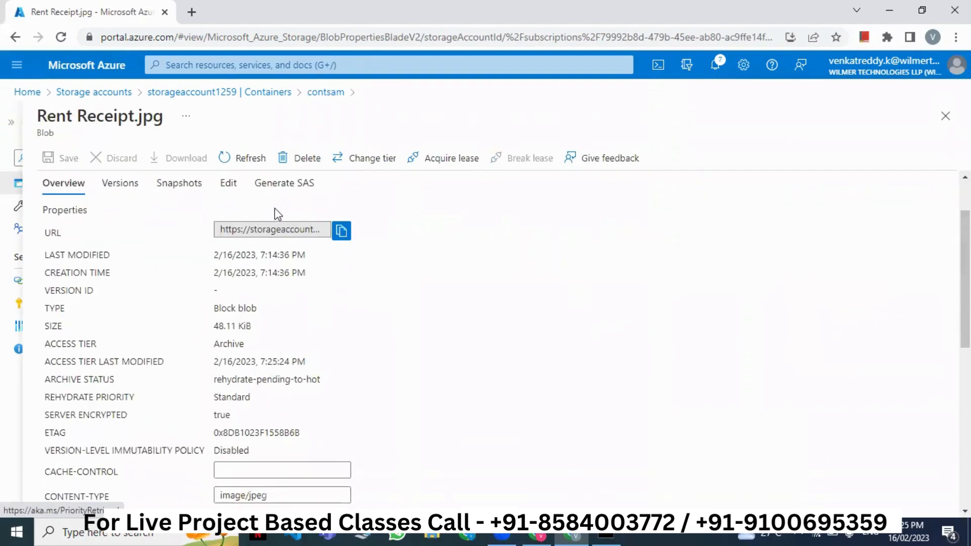
left_click(282, 195)
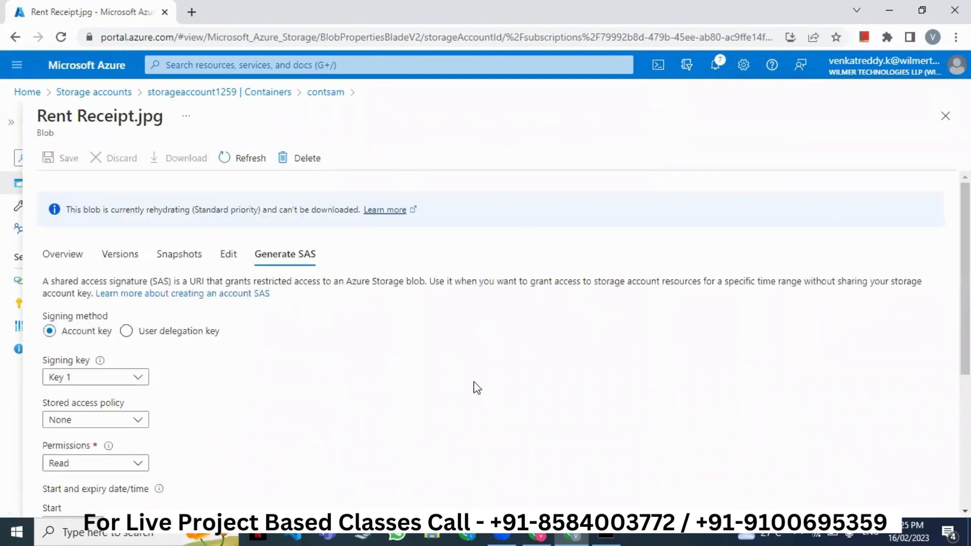
scroll(479, 383, "down", 5)
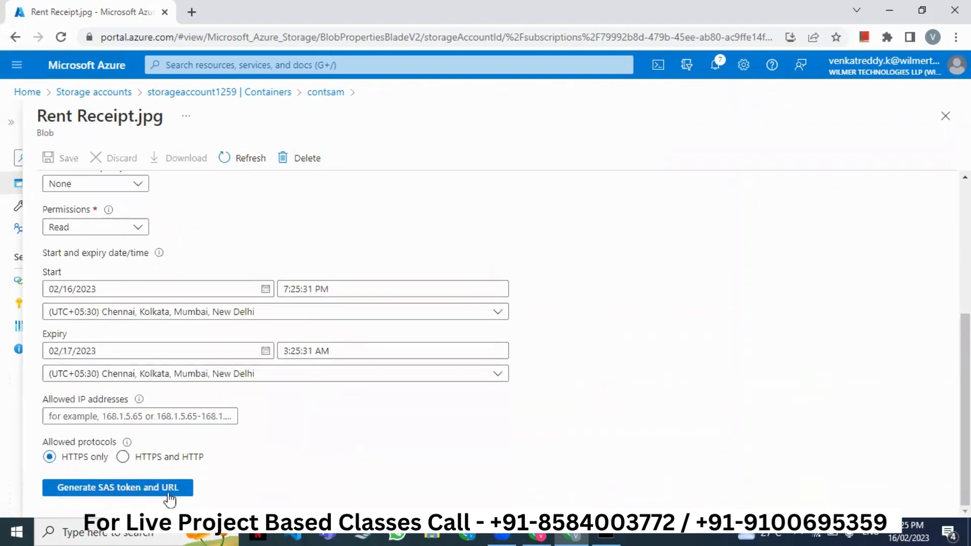
left_click(168, 489)
scroll(660, 429, "down", 2)
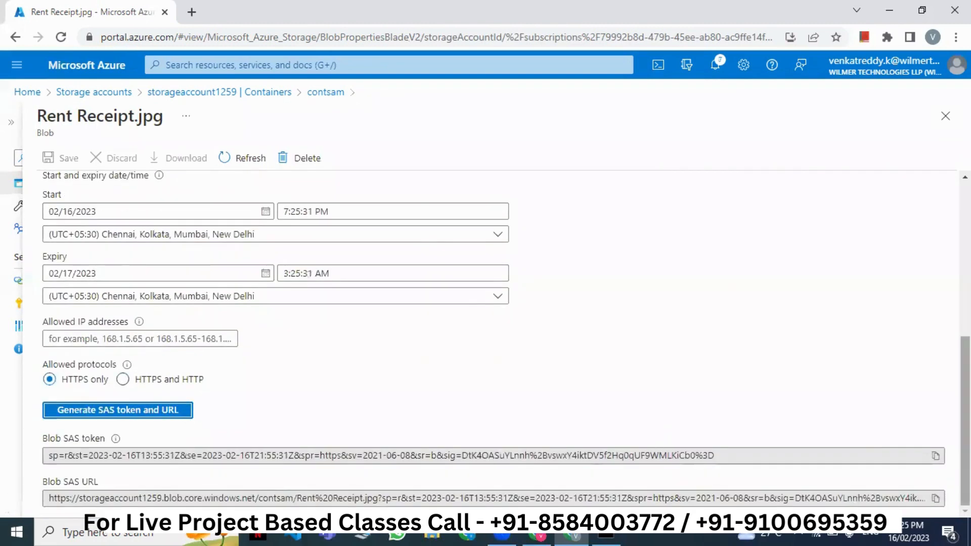
left_click(936, 499)
- Test the HTTPS-only Blob SAS URL of Rent Receipt.jpg in a new browser tab
left_click(192, 13)
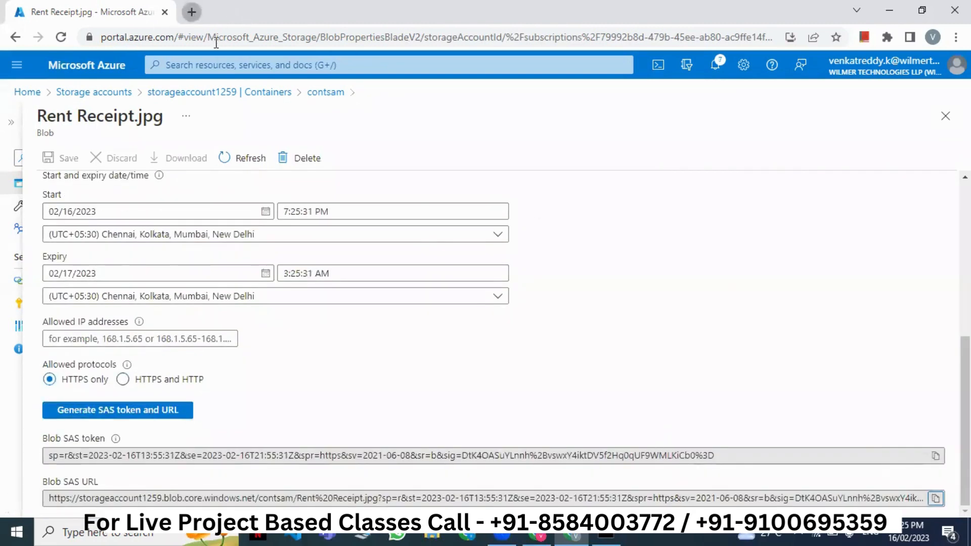
right_click(216, 37)
left_click(271, 151)
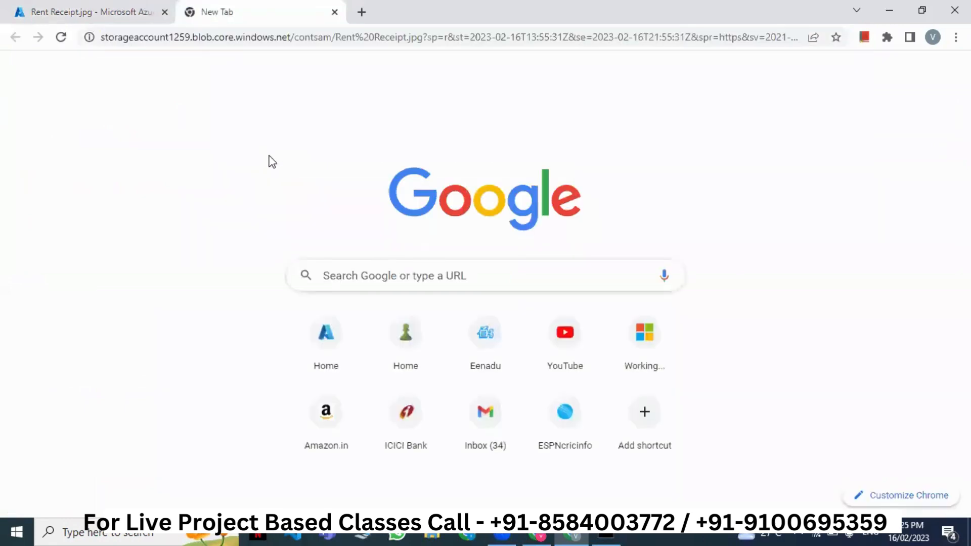
- Return to the blob's SAS settings, allow HTTPS and HTTP, regenerate the SAS token and URL, and copy the Blob SAS URL
left_click(141, 15)
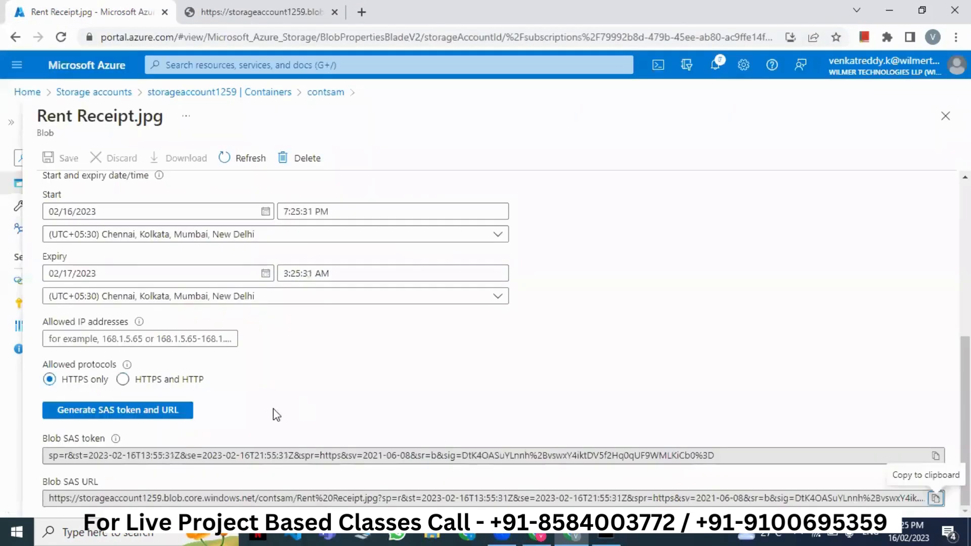
left_click(158, 383)
left_click(157, 413)
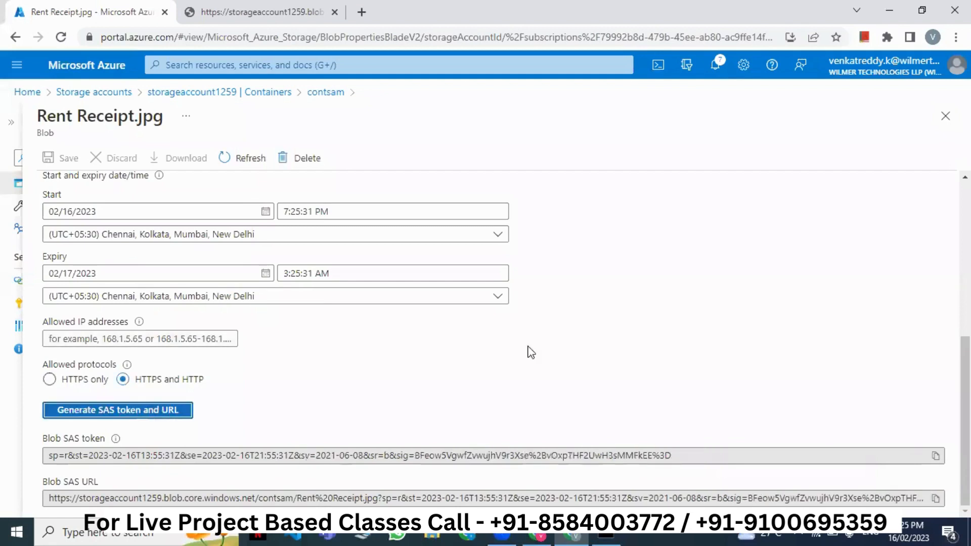
left_click(936, 498)
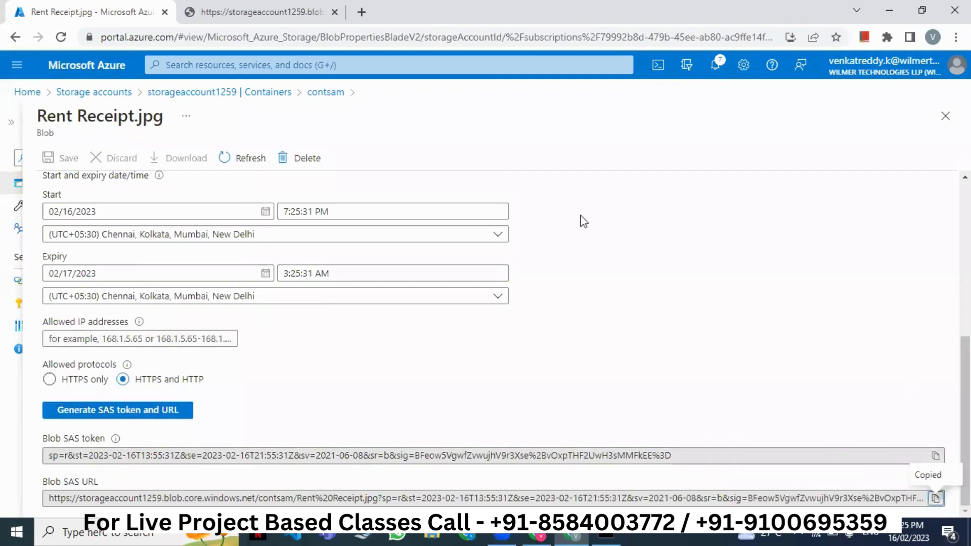
- Test the HTTPS and HTTP Blob SAS URL in the existing blob tab, and return to the Azure portal tab
left_click(320, 22)
left_click(319, 31)
right_click(319, 31)
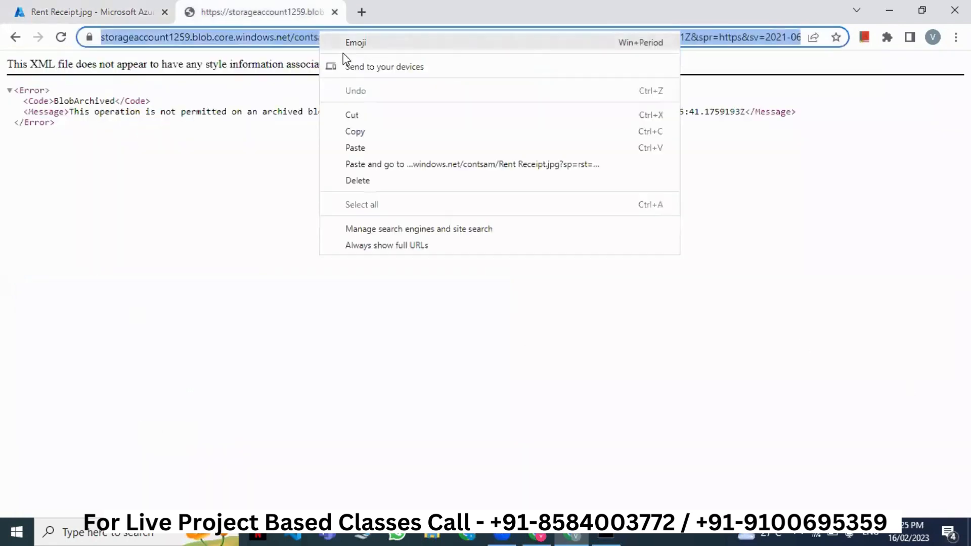
left_click(378, 147)
key("Return")
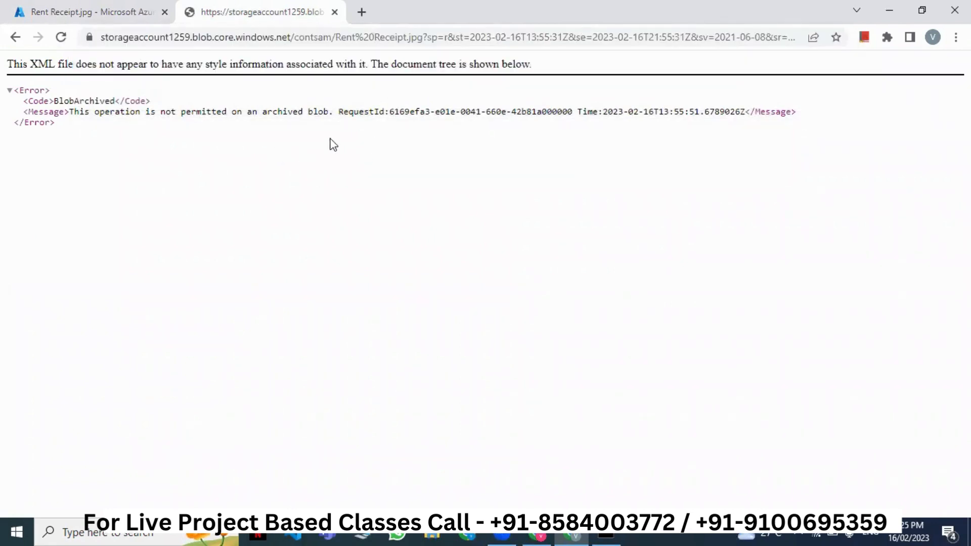
key("ctrl+Tab")
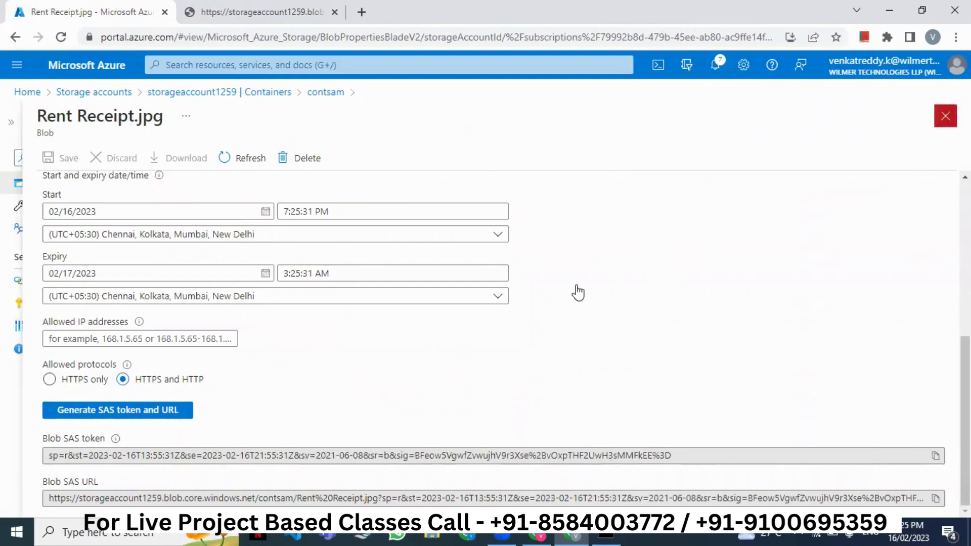
- Close the blob details and reopen the contsam container to check the access tier of Rent Receipt.jpg
left_click(946, 120)
left_click(946, 117)
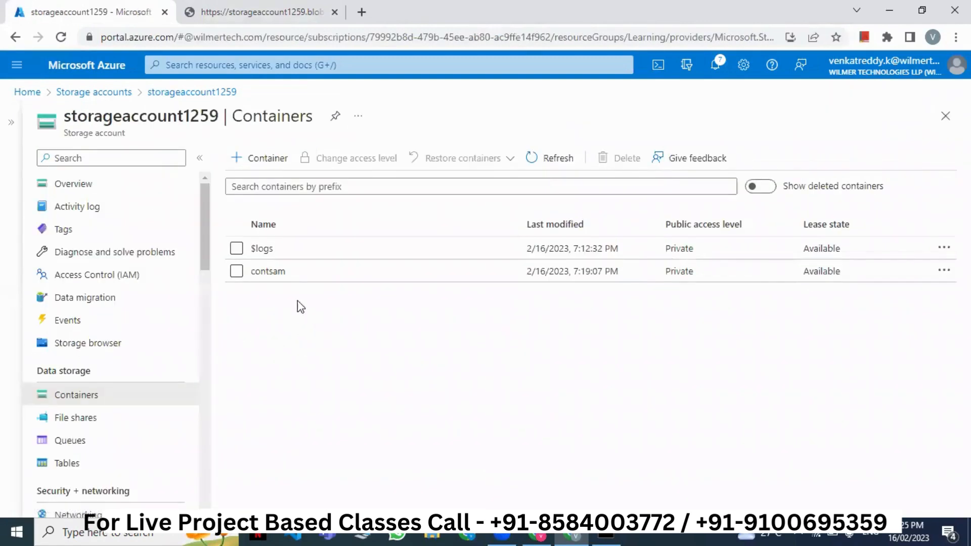
left_click(268, 272)
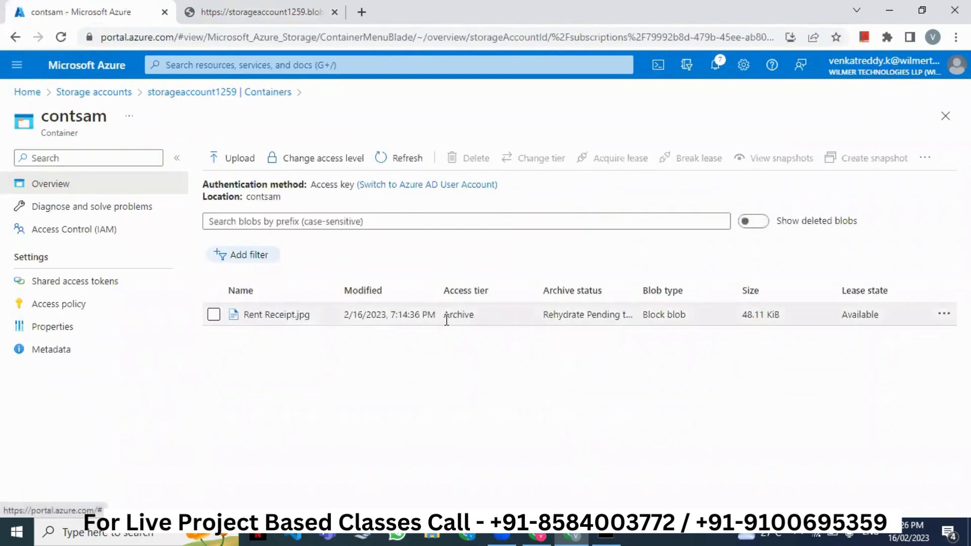
left_click_drag(447, 317, 475, 316)
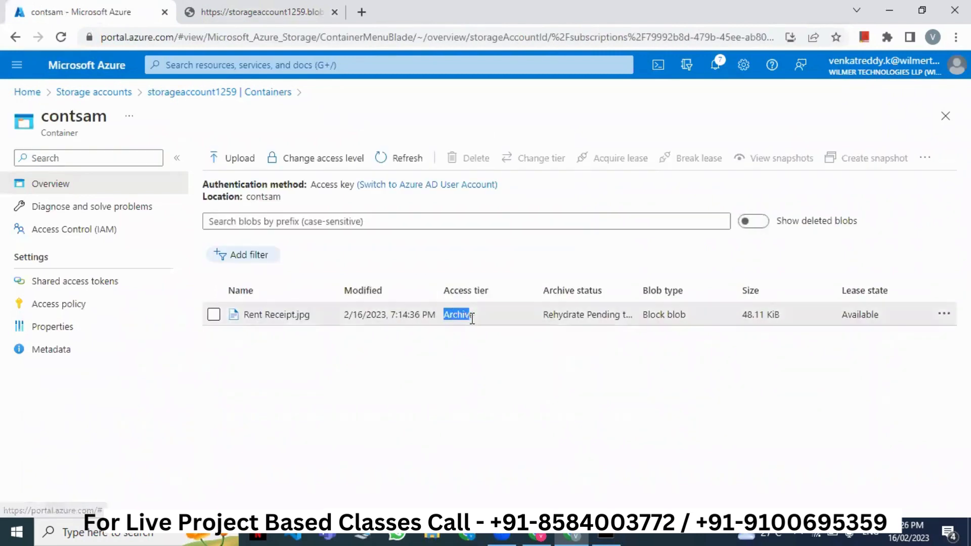
- Resubmit the access tier change of Rent Receipt.jpg to Hot with Standard rehydrate priority
left_click(941, 319)
left_click(941, 319)
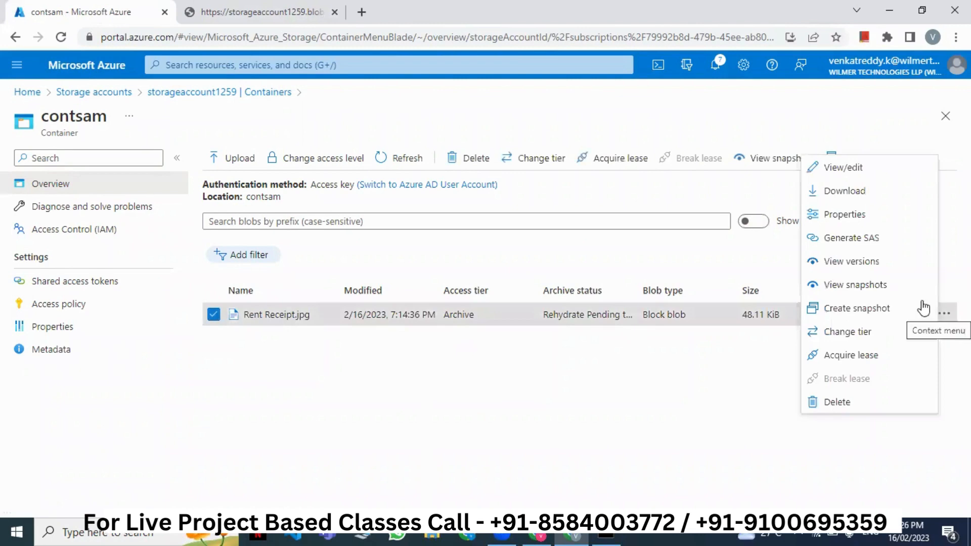
left_click(879, 333)
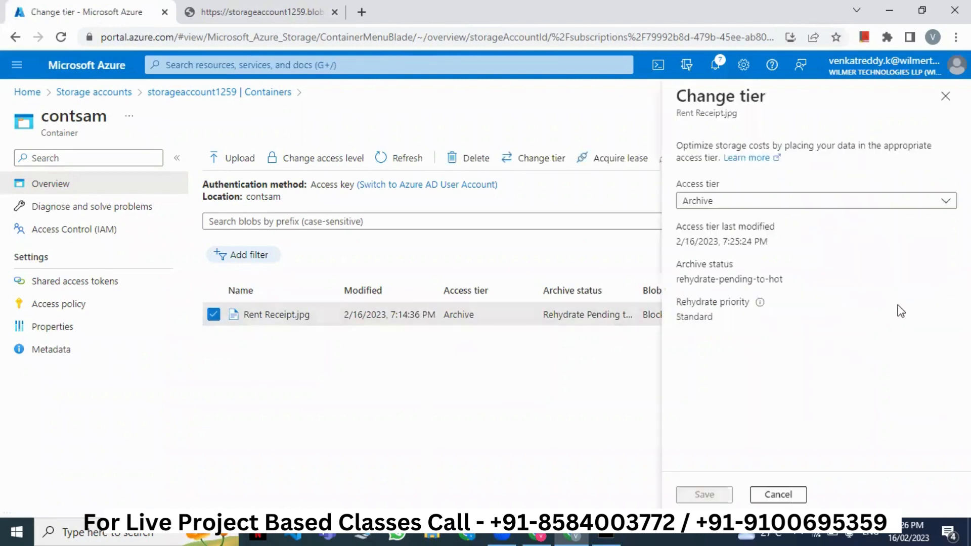
left_click(736, 202)
left_click(714, 242)
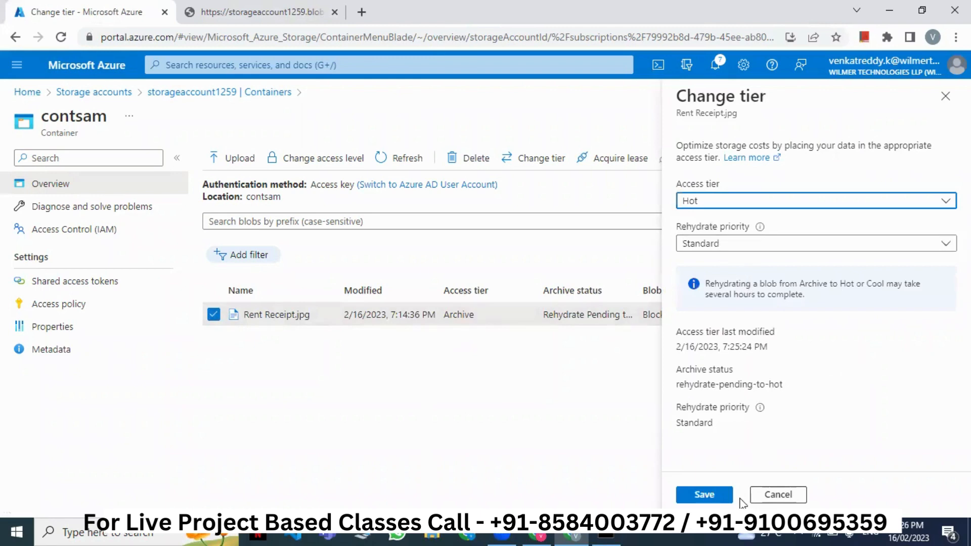
left_click(710, 494)
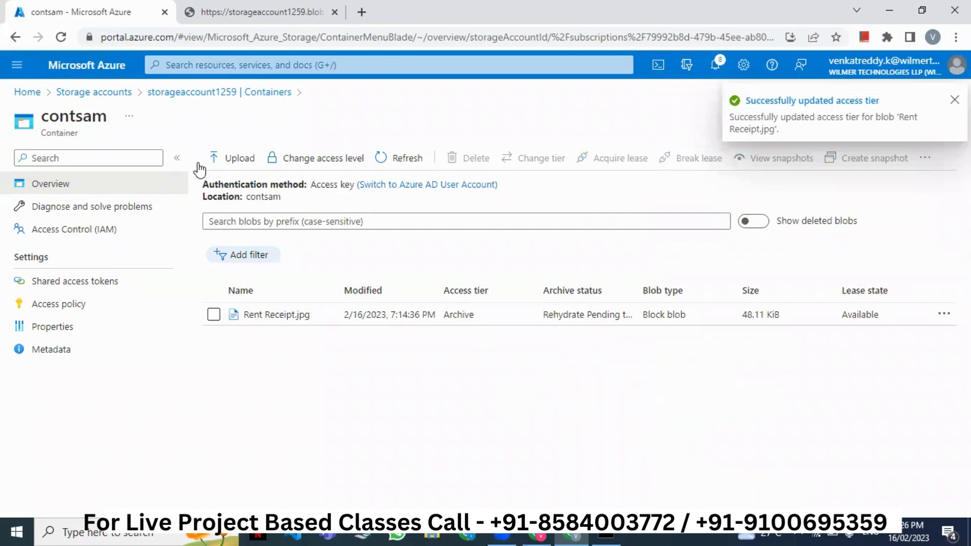
- Refresh the contsam blob list repeatedly and check the archive status of Rent Receipt.jpg
left_click(382, 167)
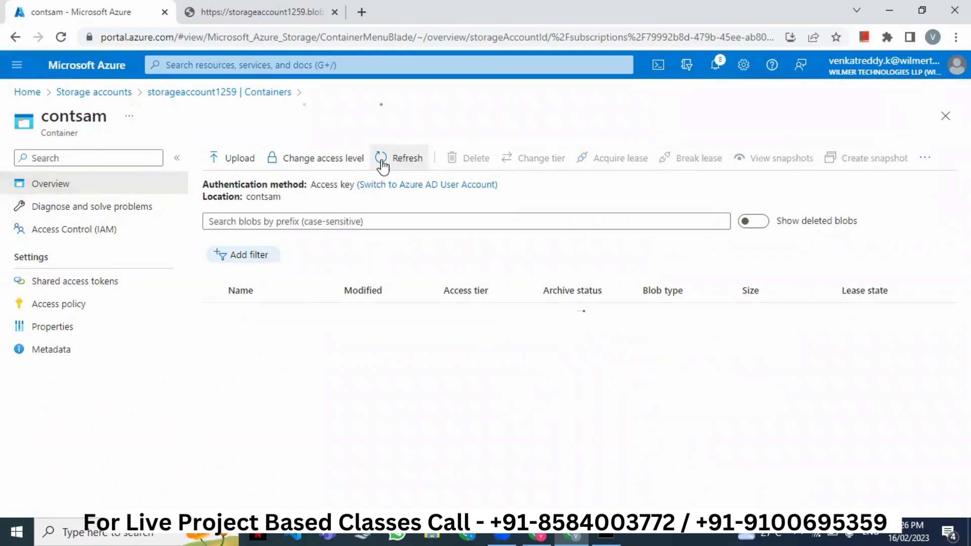
left_click(383, 167)
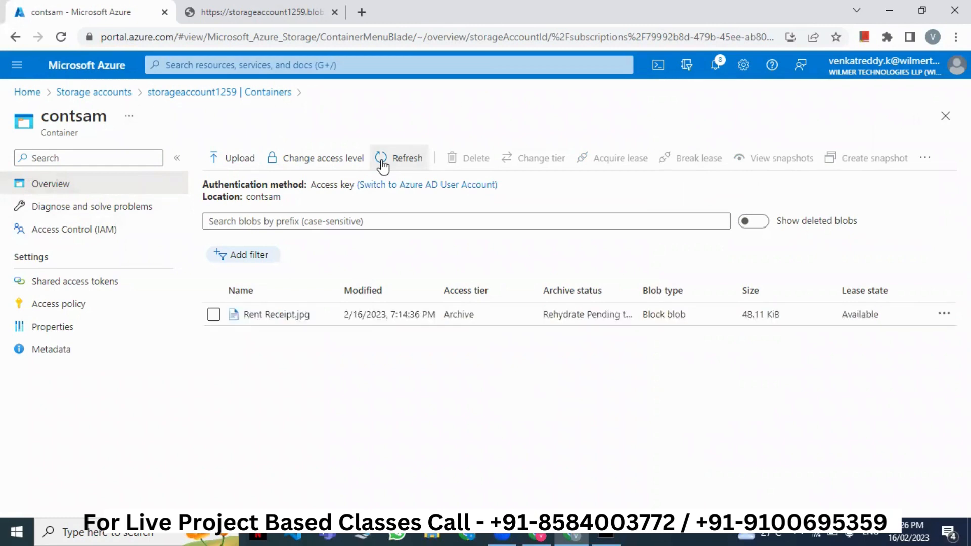
left_click(383, 167)
left_click(383, 167)
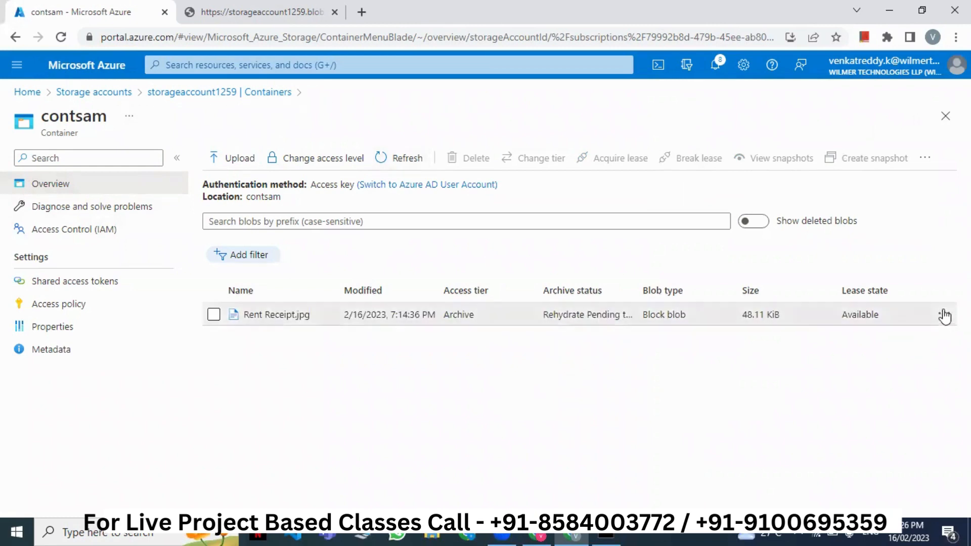
left_click(944, 314)
left_click(629, 392)
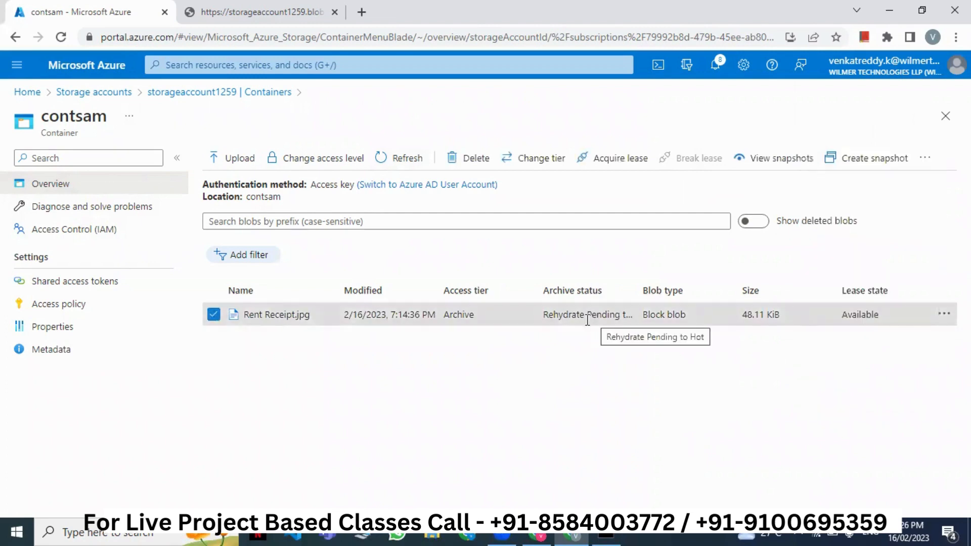
- Upload 2nd LIC Premium.pdf from the Tax Documents folder to the contsam container, and close the upload pane
left_click(217, 158)
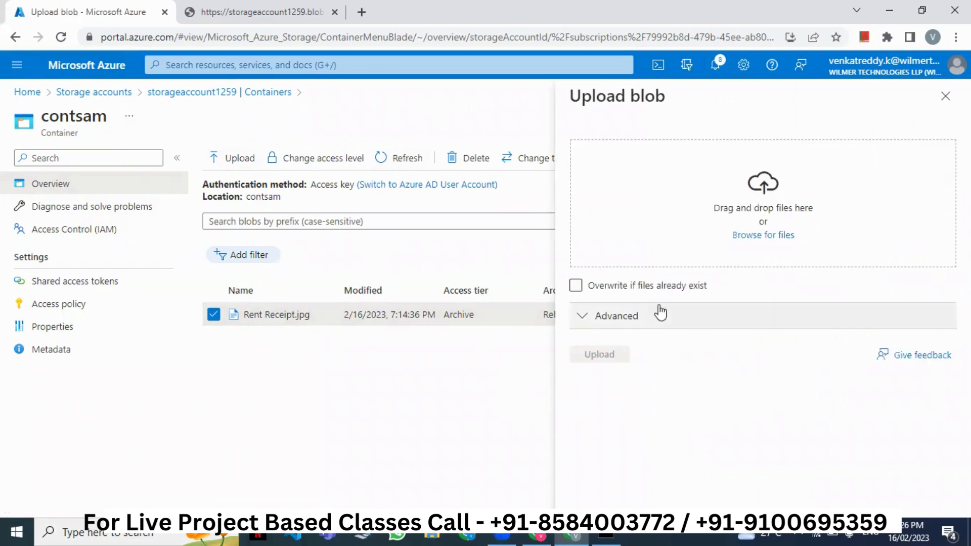
left_click(773, 234)
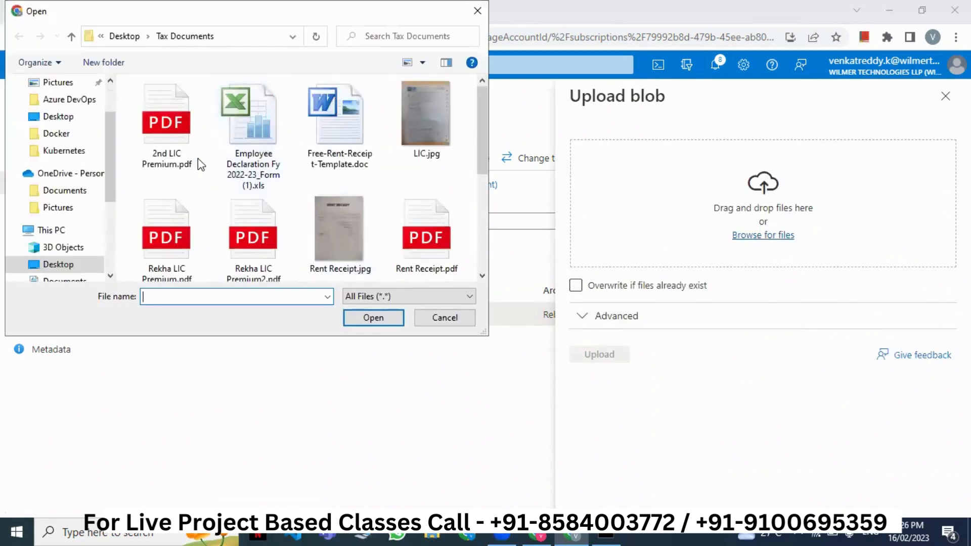
left_click(198, 167)
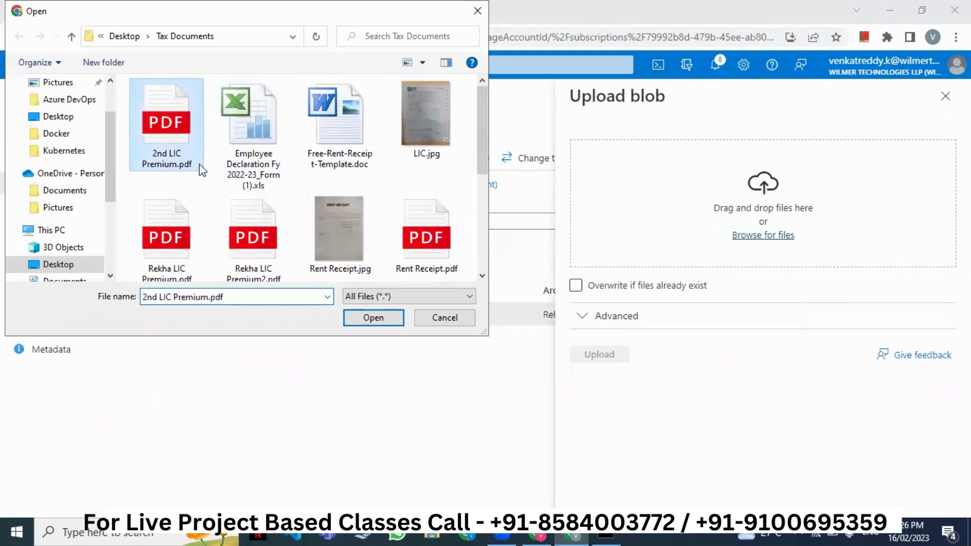
left_click(373, 317)
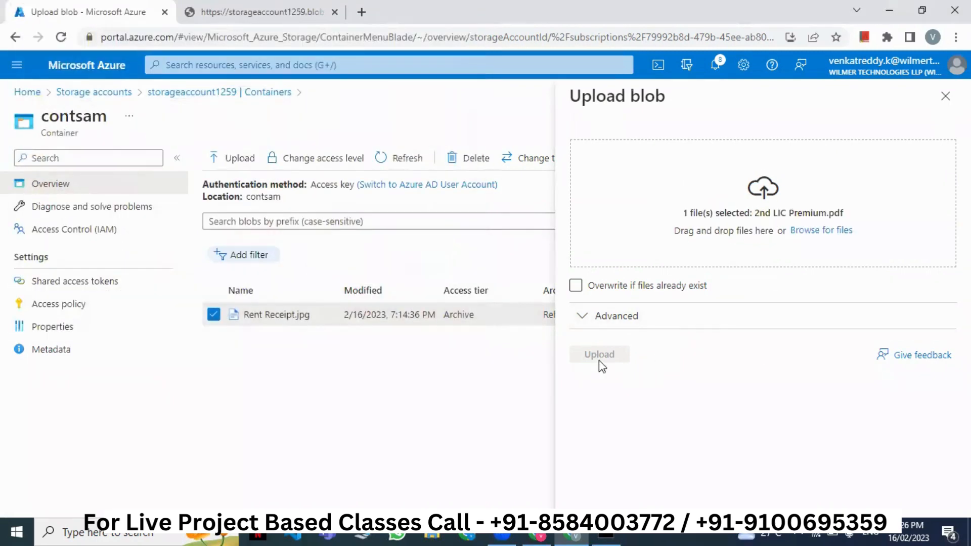
left_click(607, 355)
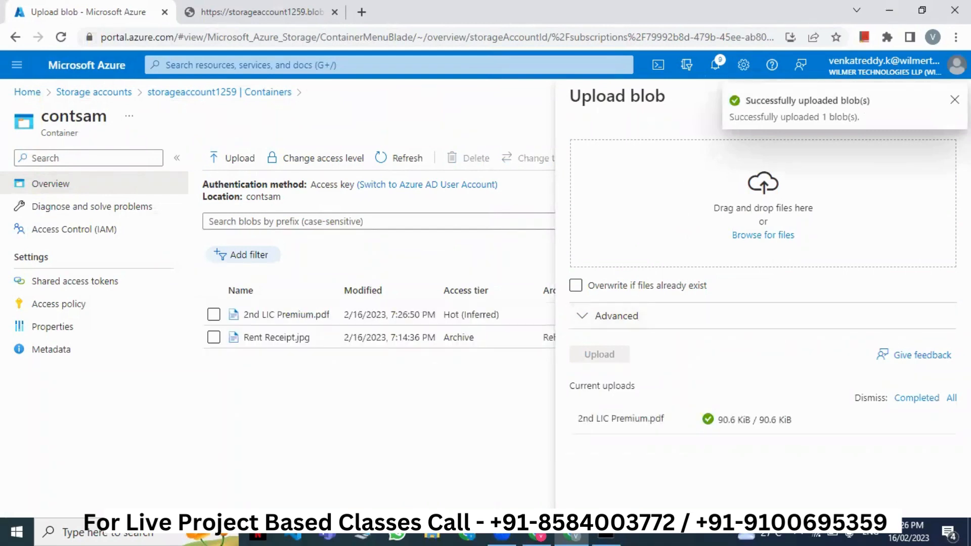
left_click(943, 103)
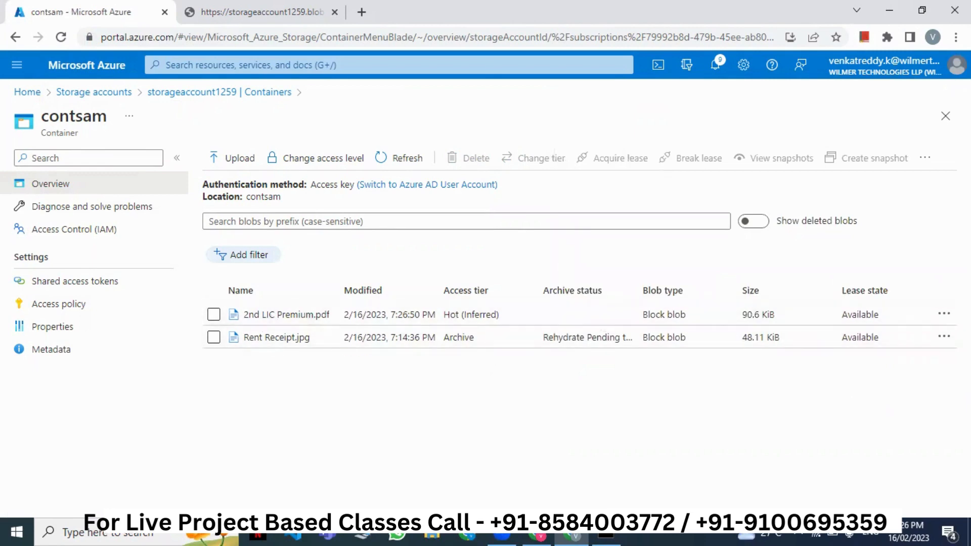
- View the available actions for 2nd LIC Premium.pdf and the contsam container's public access level without changing anything
left_click(944, 314)
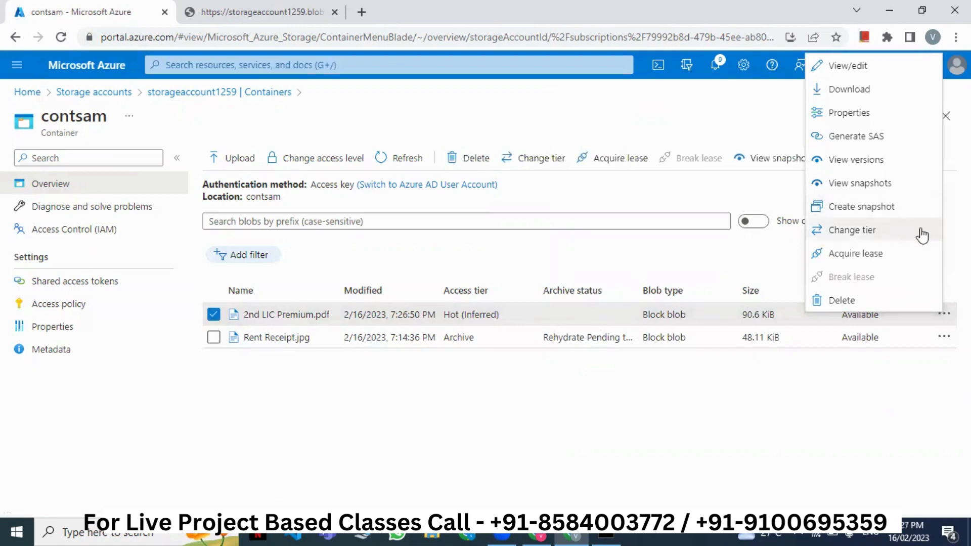
left_click(290, 323)
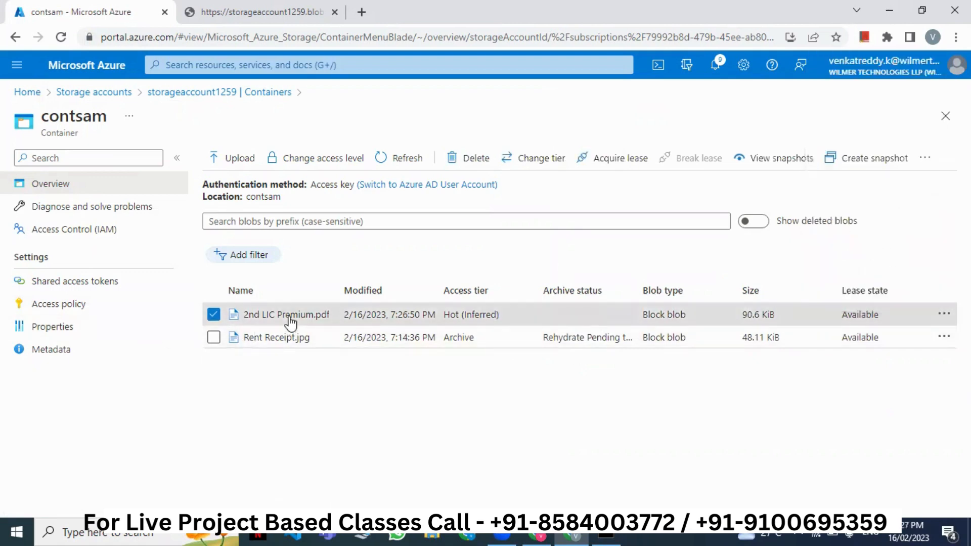
left_click(945, 121)
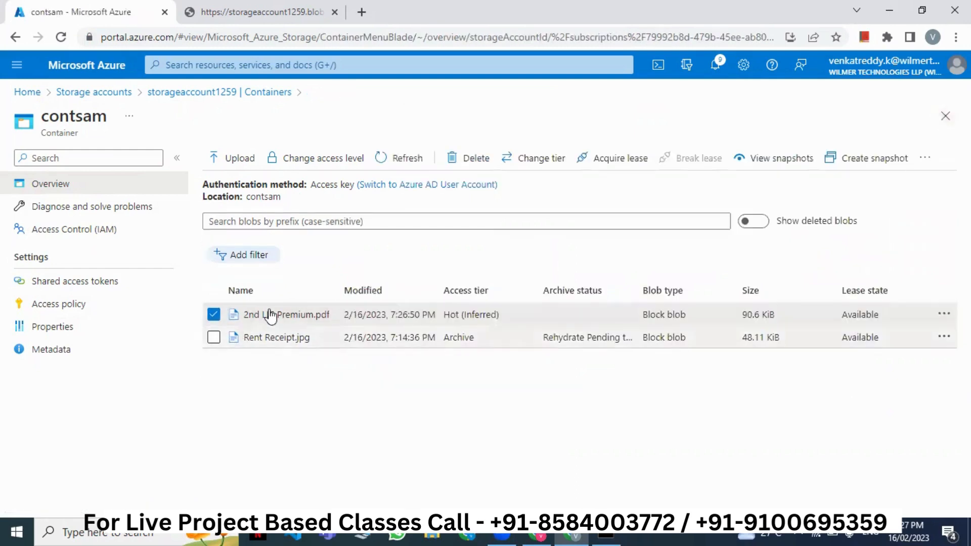
left_click(342, 159)
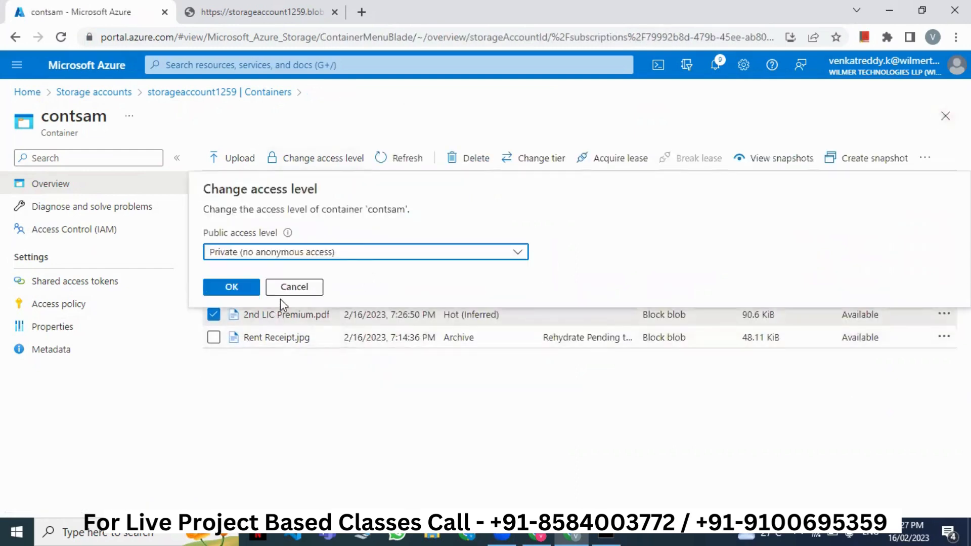
left_click(293, 288)
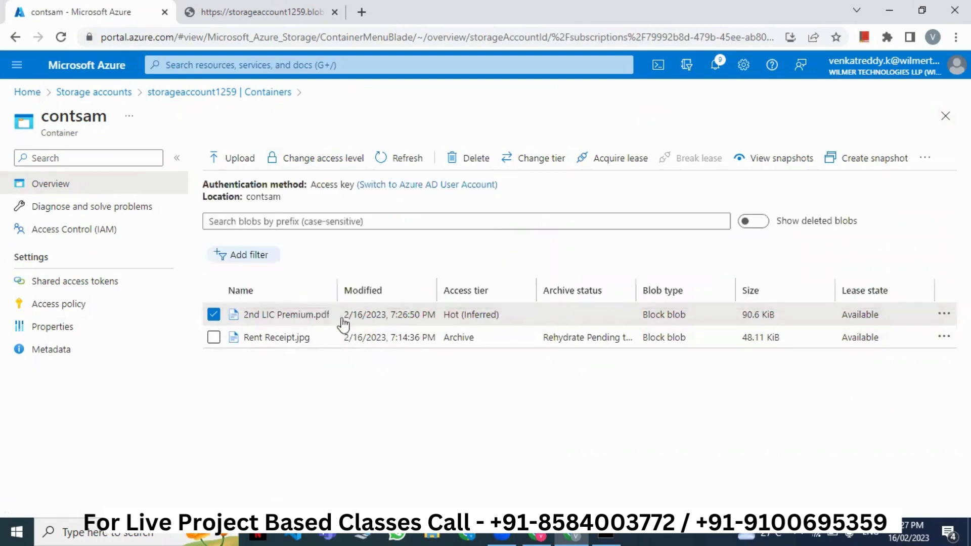
- Generate a SAS token and URL for 2nd LIC Premium.pdf with HTTPS and HTTP allowed, and copy the blob SAS URL
left_click(299, 316)
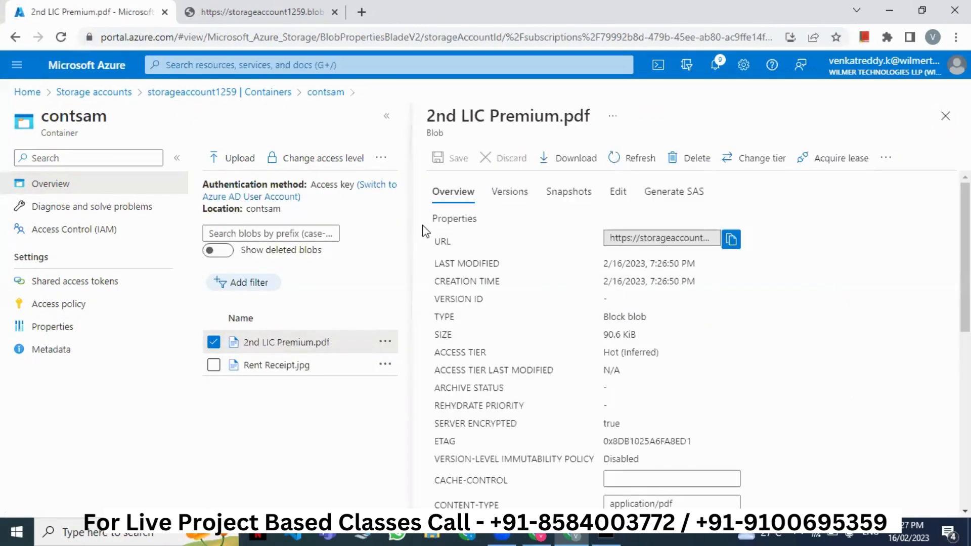
left_click(675, 194)
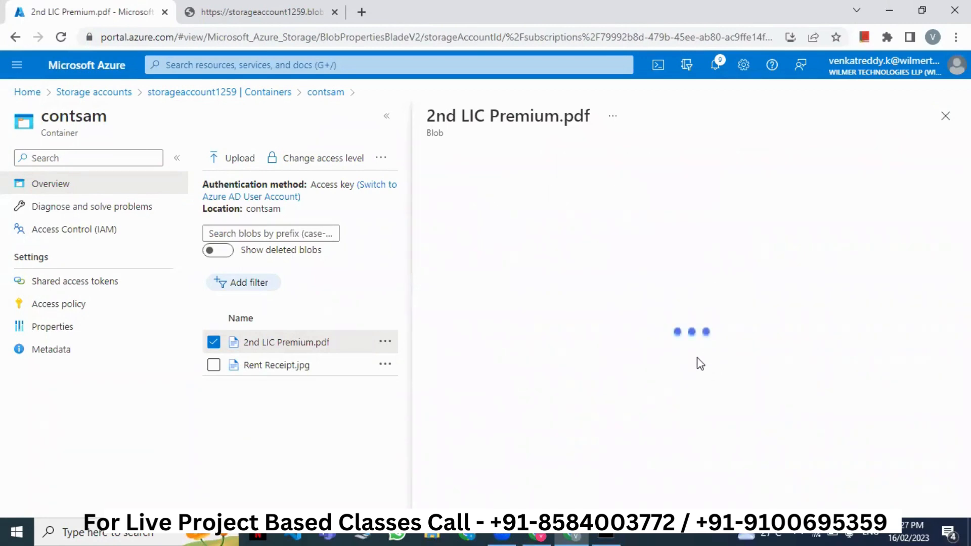
scroll(691, 374, "down", 3)
left_click(561, 460)
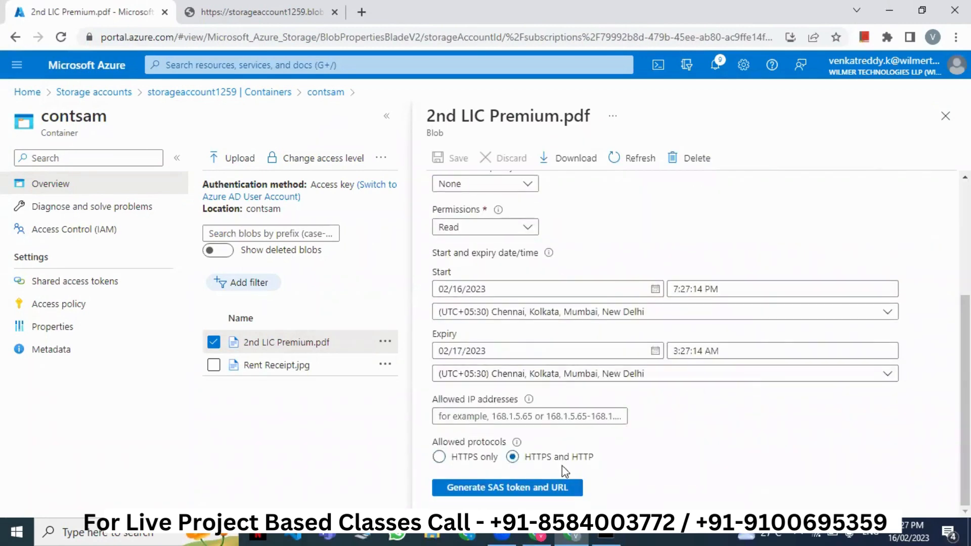
left_click(559, 489)
left_click(935, 498)
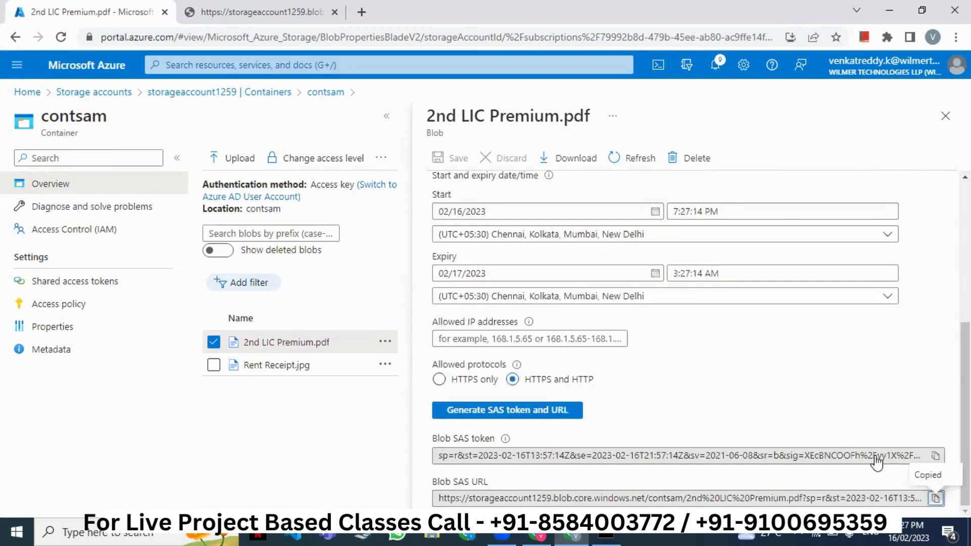
- Load the copied blob SAS URL in the second browser tab, view the PDF, and close the tab and the blob details
left_click(327, 20)
left_click(332, 38)
right_click(326, 37)
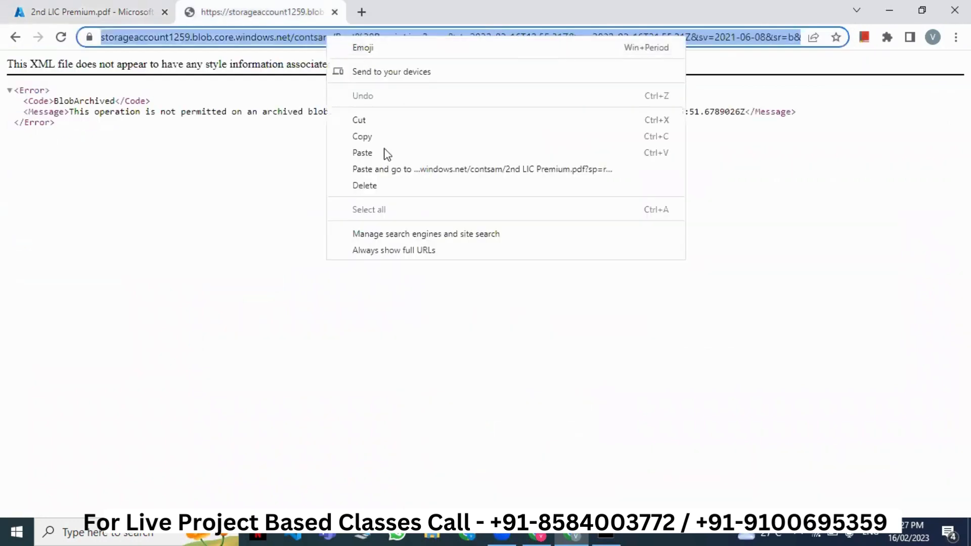
left_click(382, 169)
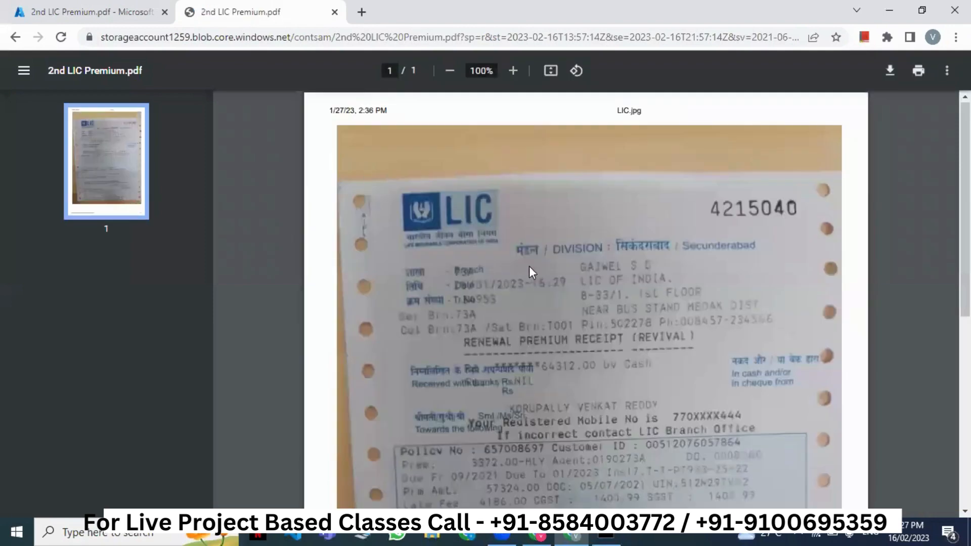
scroll(531, 258, "down", 5)
scroll(544, 248, "up", 5)
left_click(335, 12)
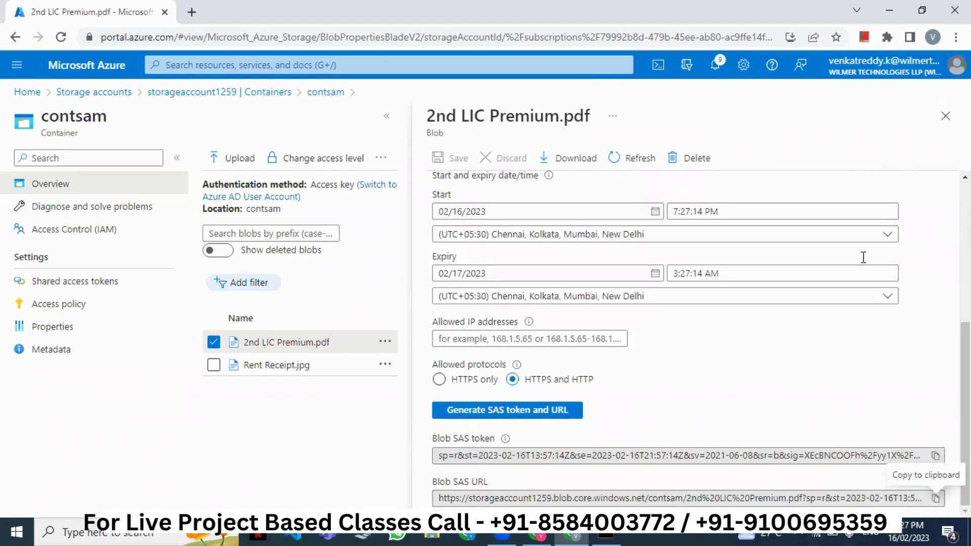
left_click(946, 115)
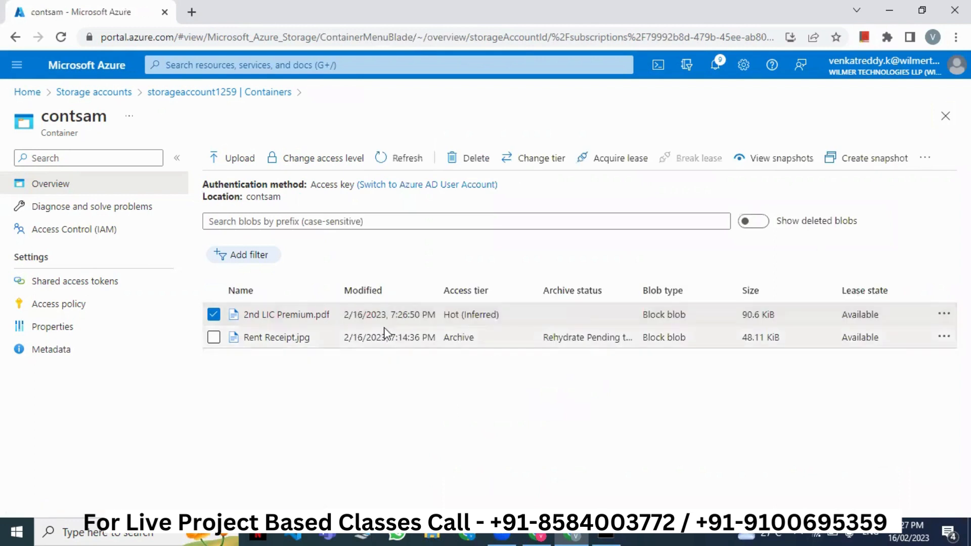
- Examine the properties of 2nd LIC Premium.pdf, including its plain URL, metadata and index tags
left_click(279, 314)
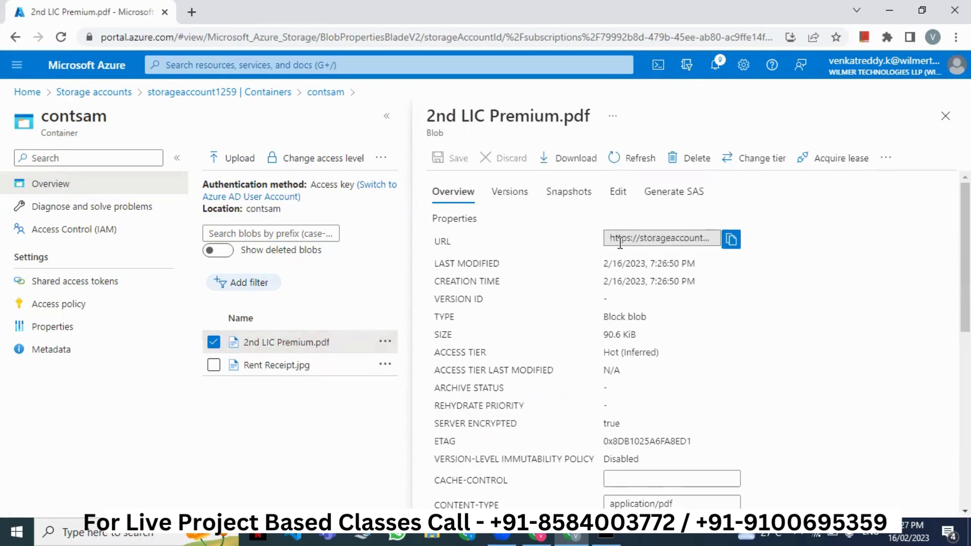
left_click_drag(611, 239, 714, 238)
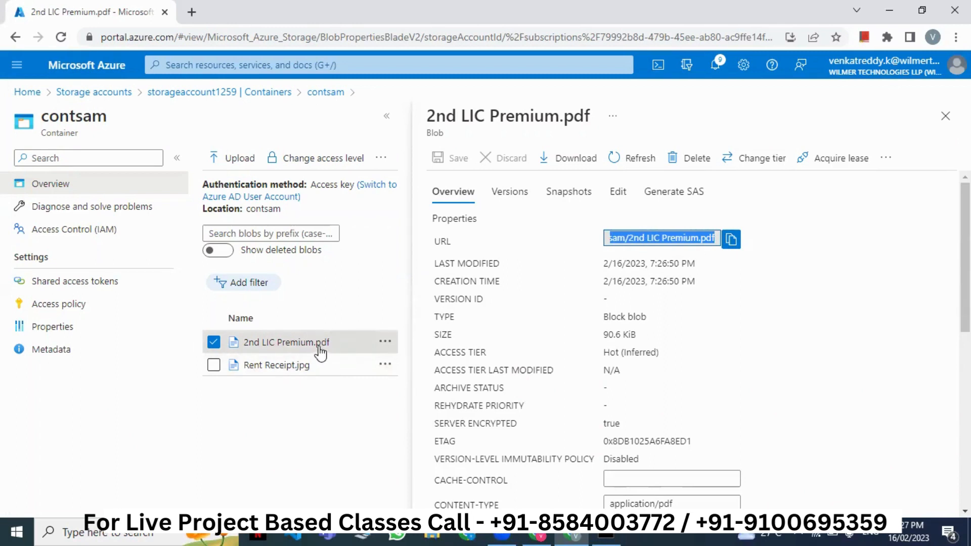
scroll(759, 388, "down", 10)
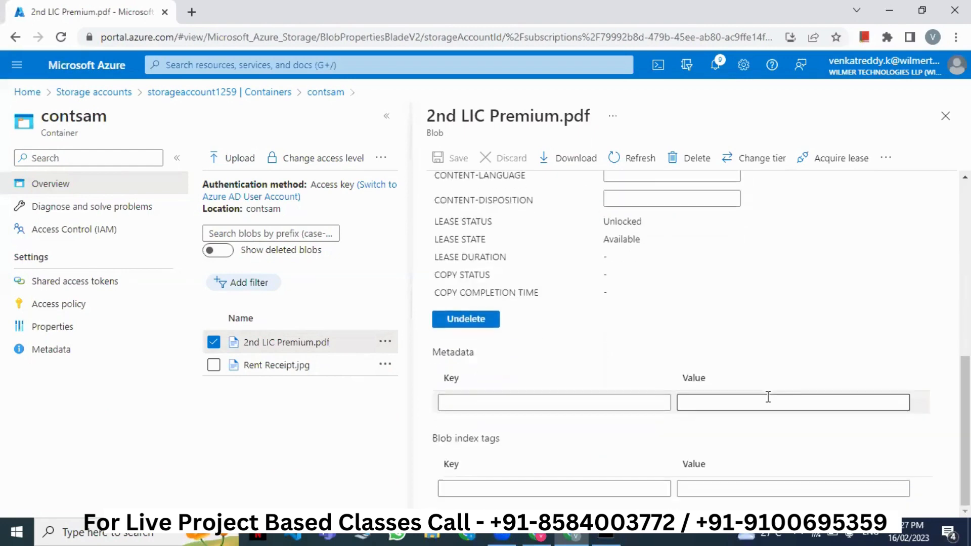
scroll(767, 397, "up", 10)
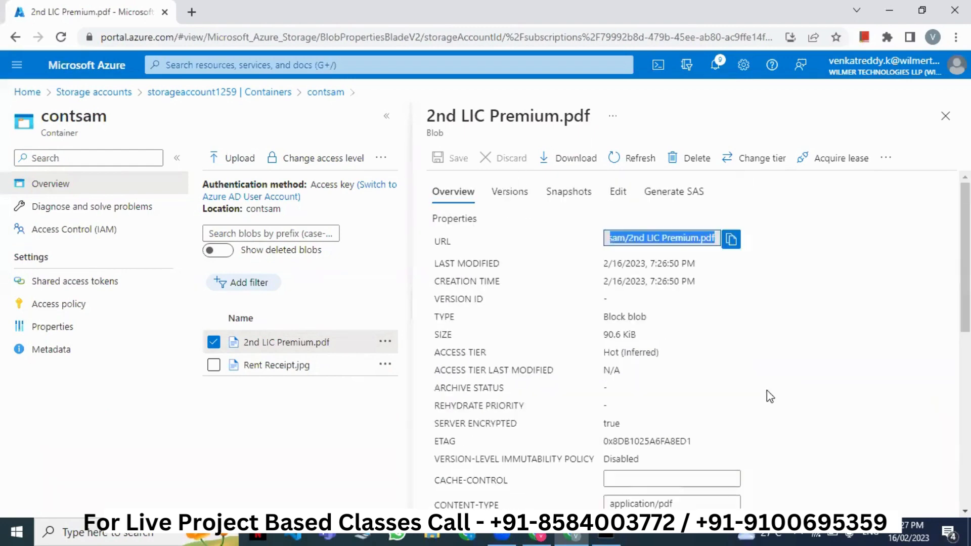
- Generate a read-only SAS token and URL for 2nd LIC Premium.pdf restricted to HTTPS only, and copy the blob SAS URL
left_click(676, 202)
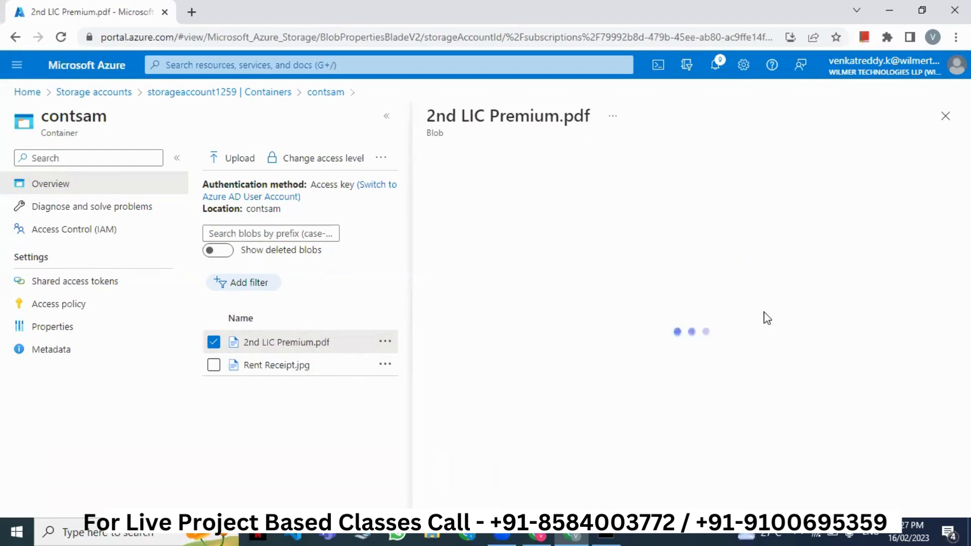
scroll(586, 345, "down", 3)
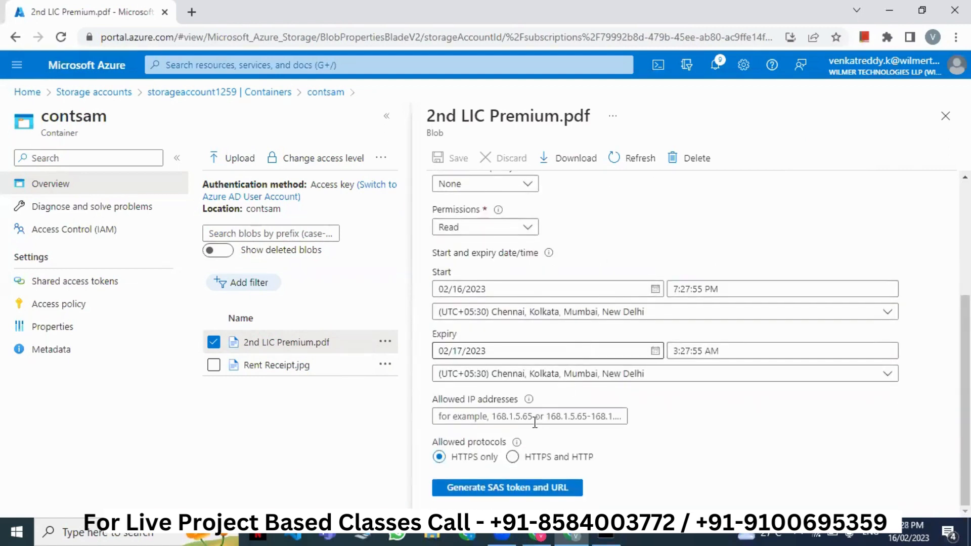
left_click(509, 415)
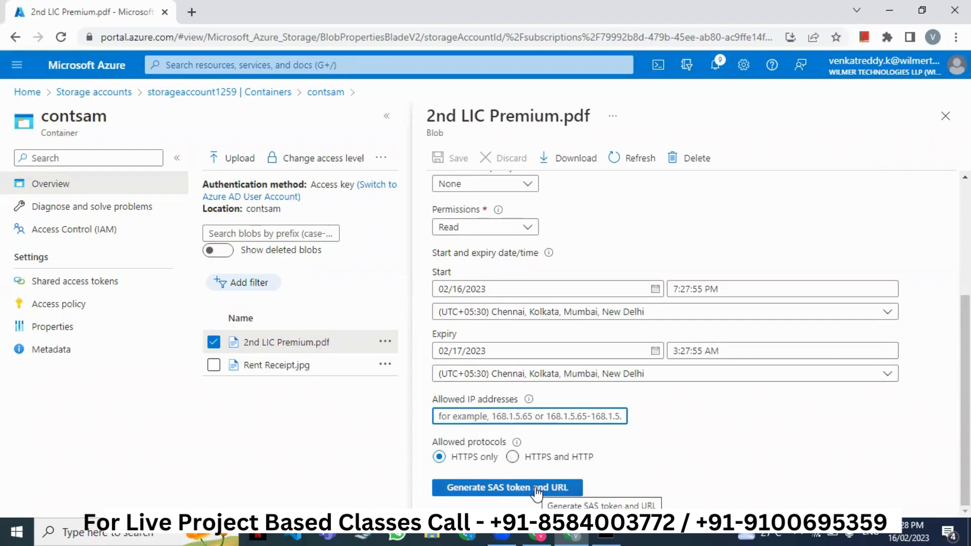
left_click(581, 485)
scroll(836, 423, "down", 2)
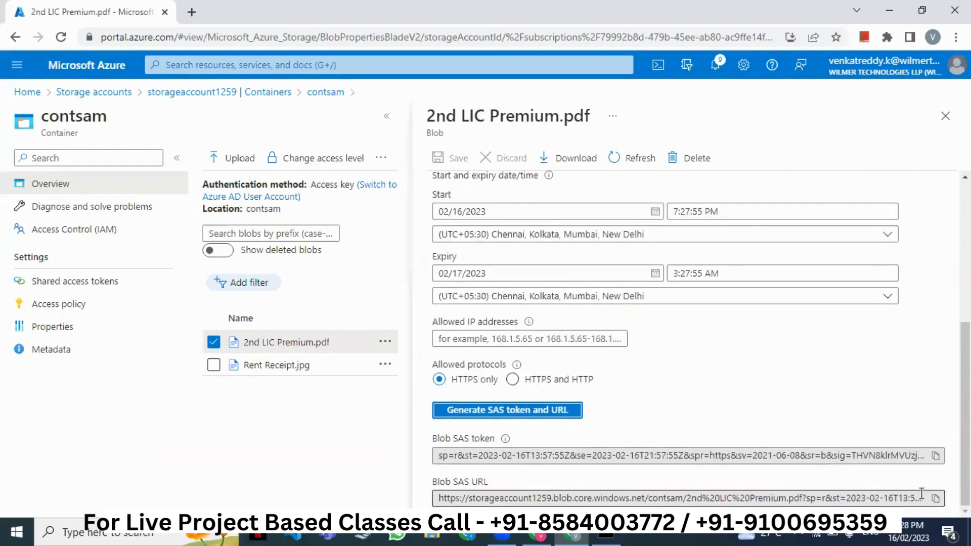
left_click(936, 499)
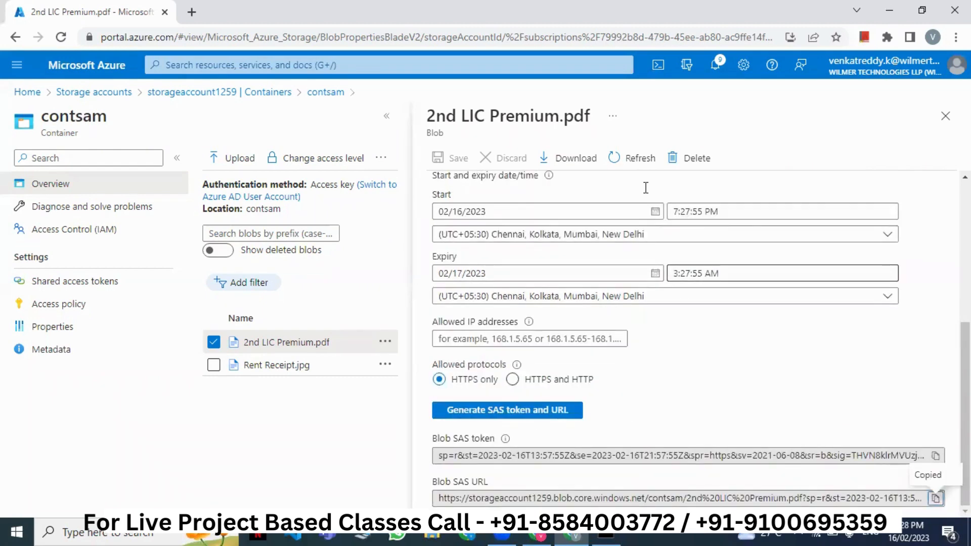
- Check the HTTPS-only blob SAS URL in a new browser tab, then close the tab and blob details and deselect the PDF
left_click(194, 13)
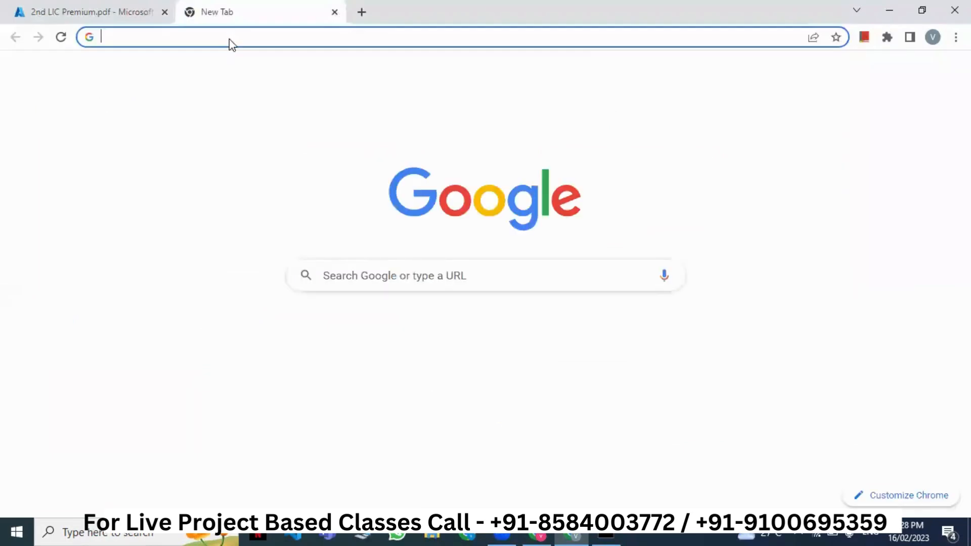
right_click(230, 38)
left_click(336, 151)
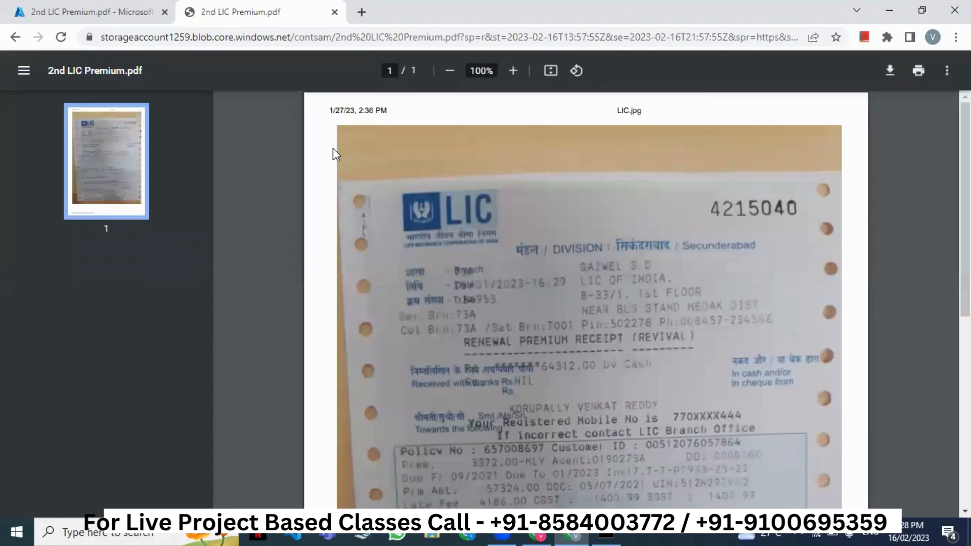
left_click(335, 12)
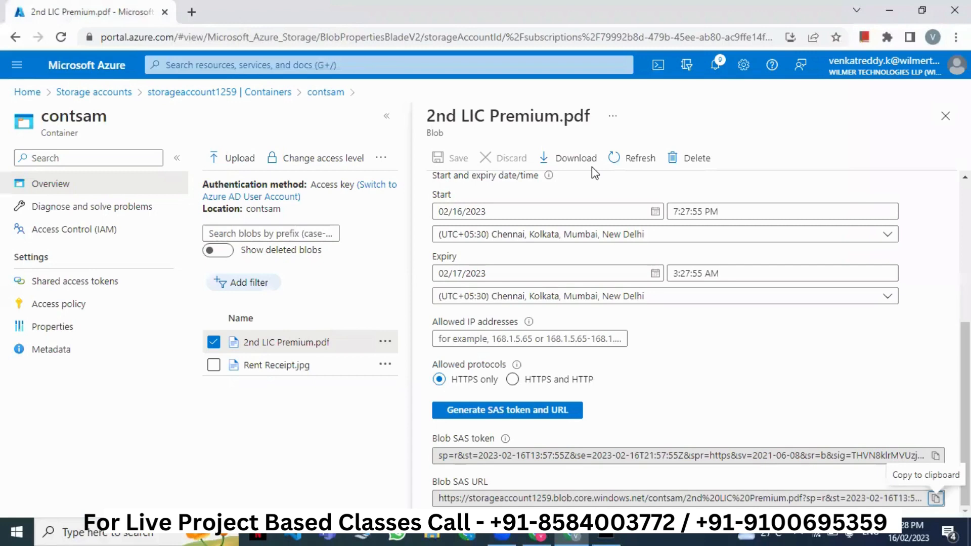
left_click(946, 116)
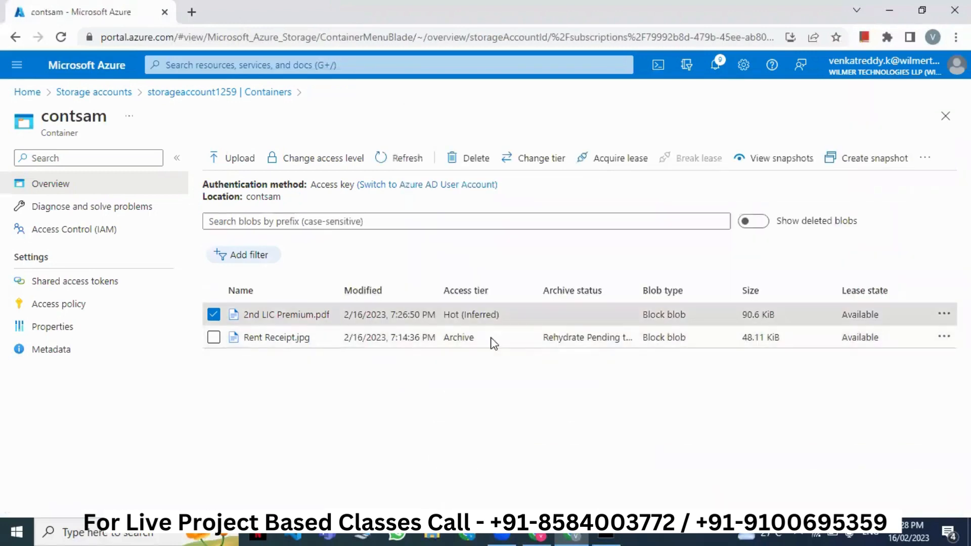
left_click(213, 315)
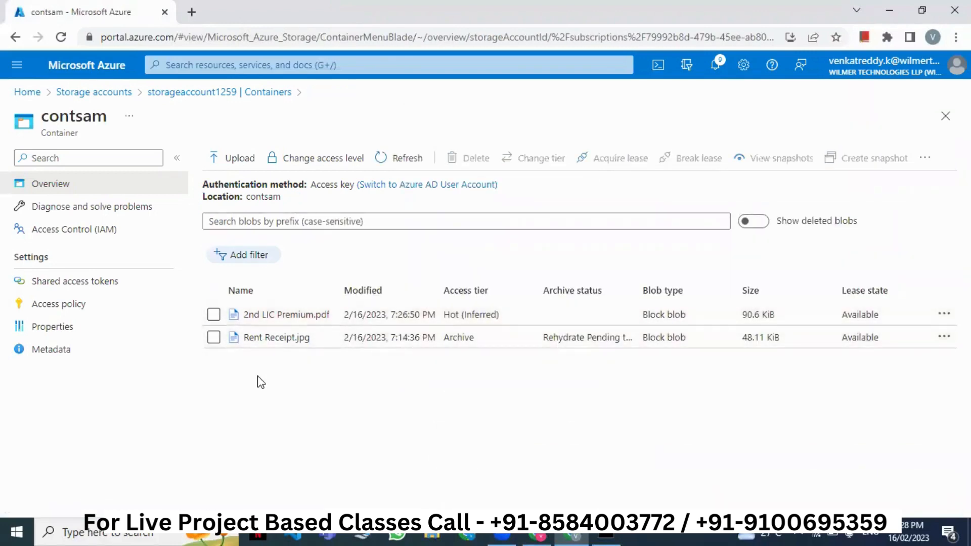
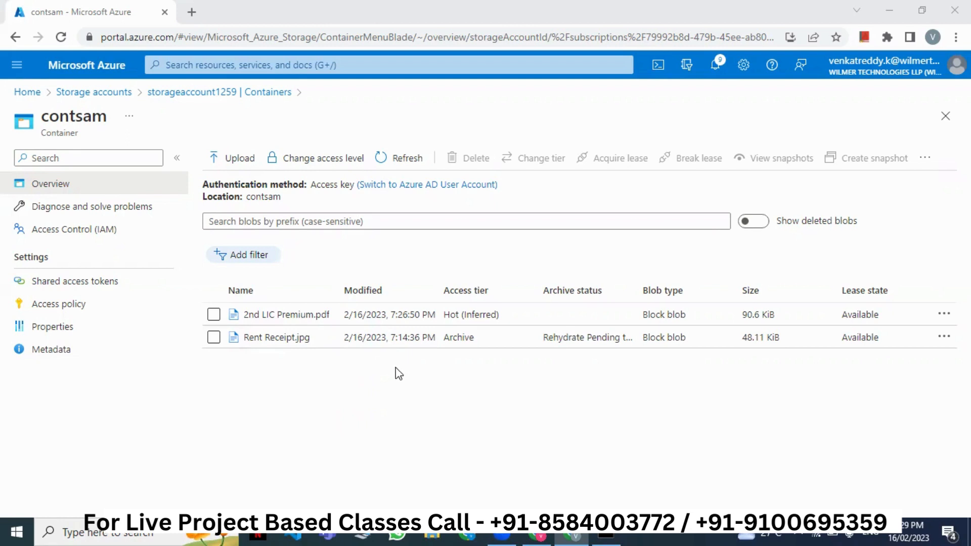
- Review the contsam container's public access levels, including Blob (anonymous read access for blobs only), and cancel without applying a change
left_click(220, 317)
left_click(296, 158)
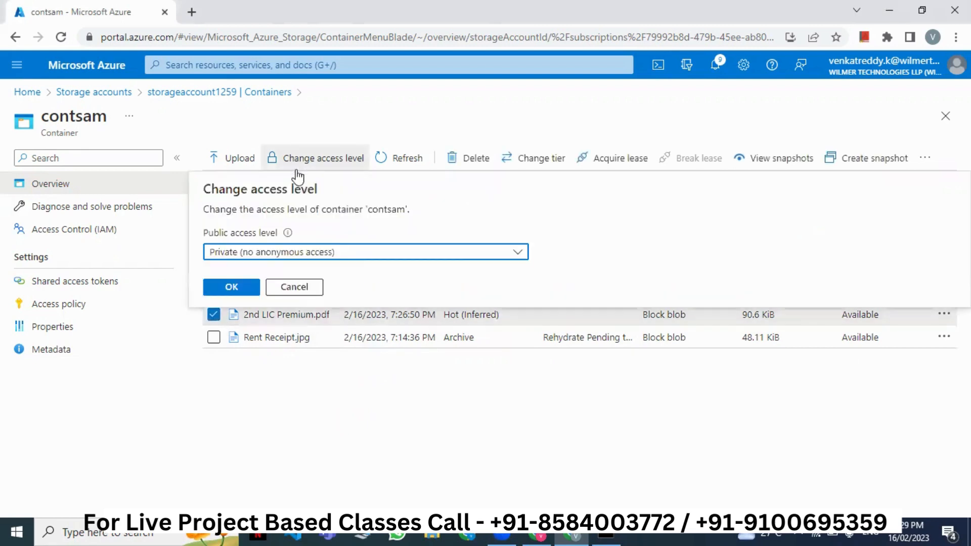
left_click(357, 253)
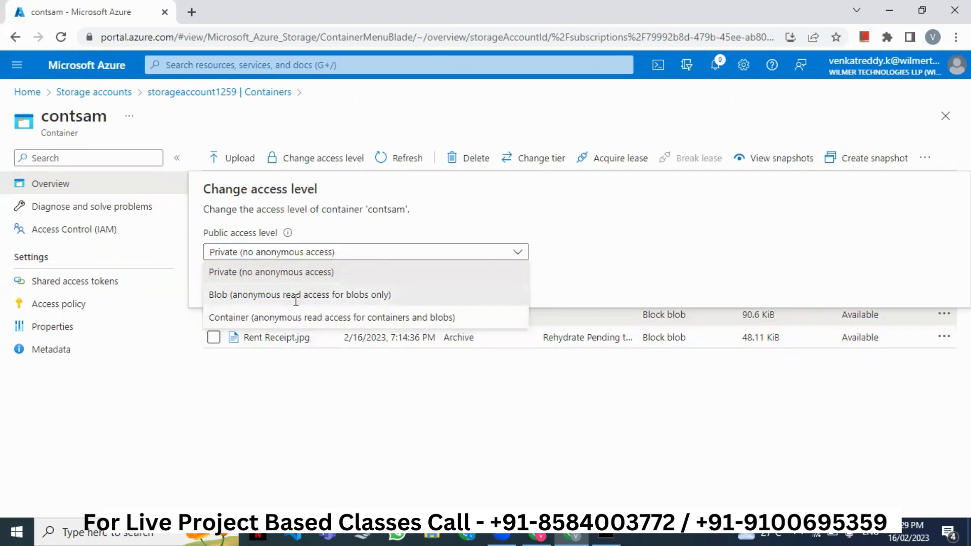
left_click(296, 303)
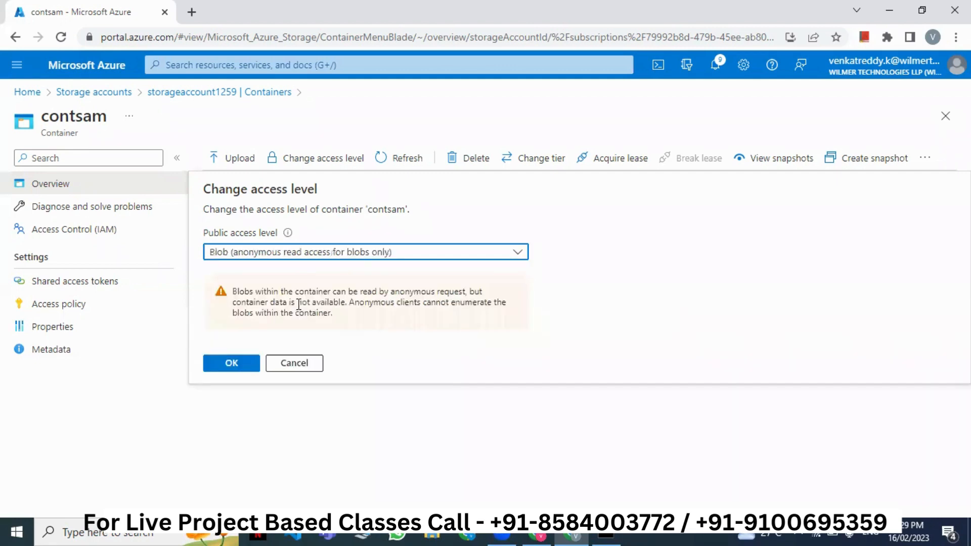
left_click(294, 368)
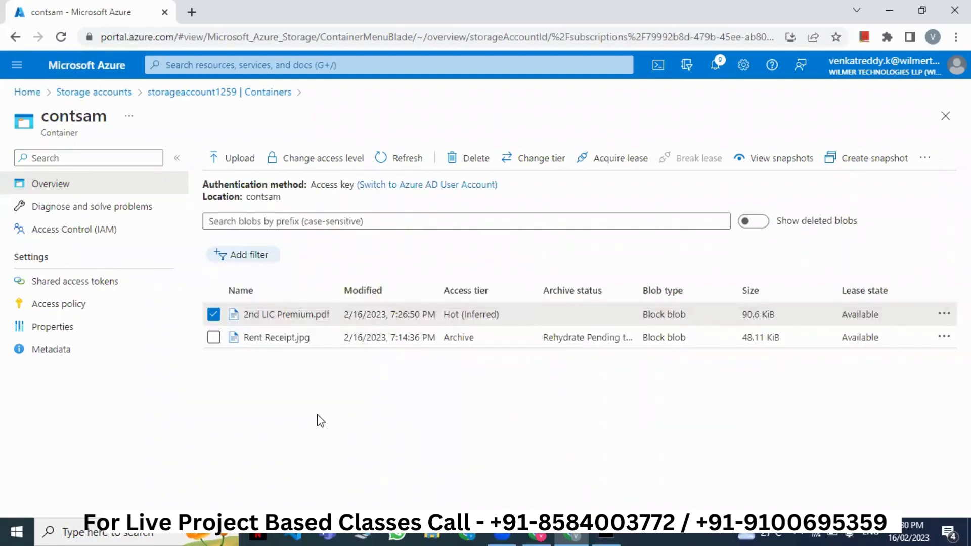
- Switch to Paint and place an empty text box on the upper part of the blank canvas
left_click(84, 531)
type("paint")
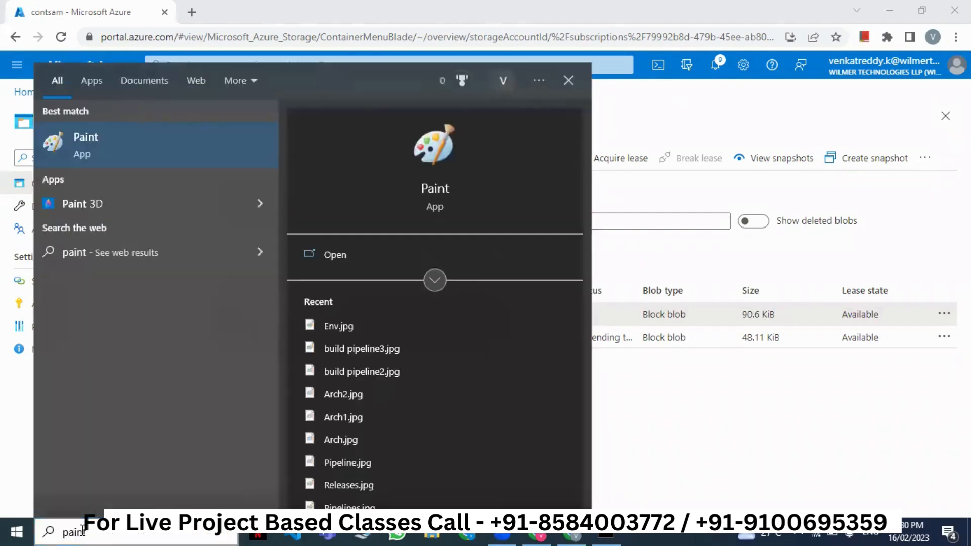
key("Return")
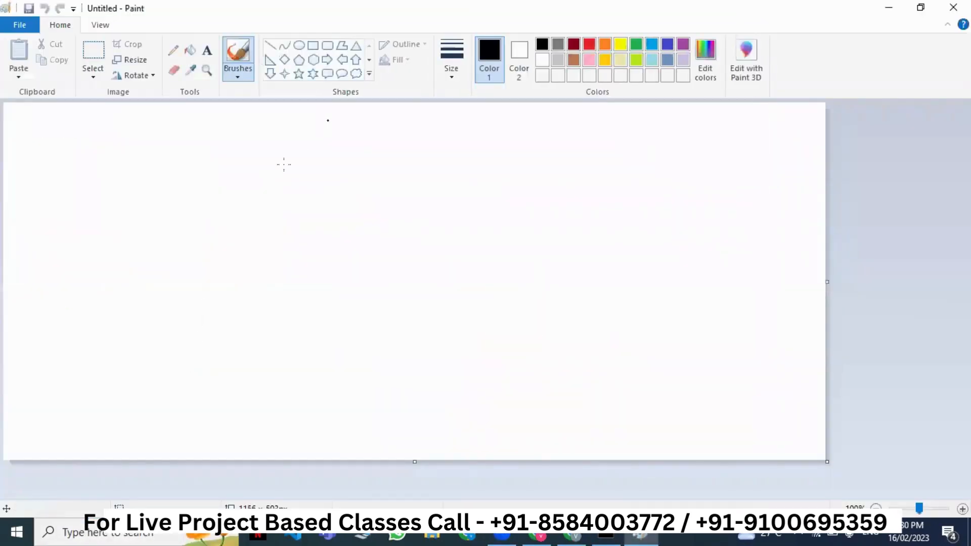
left_click(271, 48)
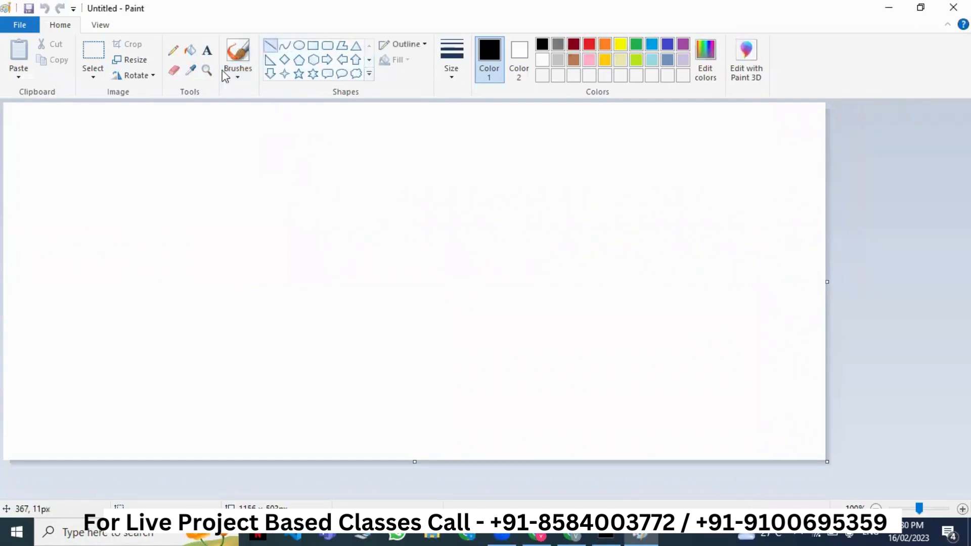
left_click(207, 50)
left_click(174, 207)
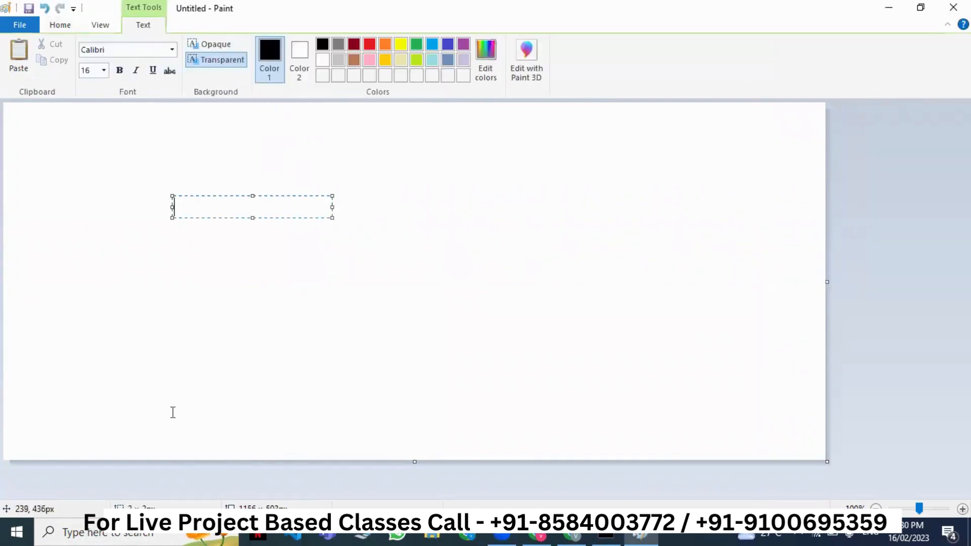
- Enter "doc,excel,pdf", "audio files, video files" and "project code" as separate lines with blank lines between, and commit the text to the canvas
type("doc,excel,")
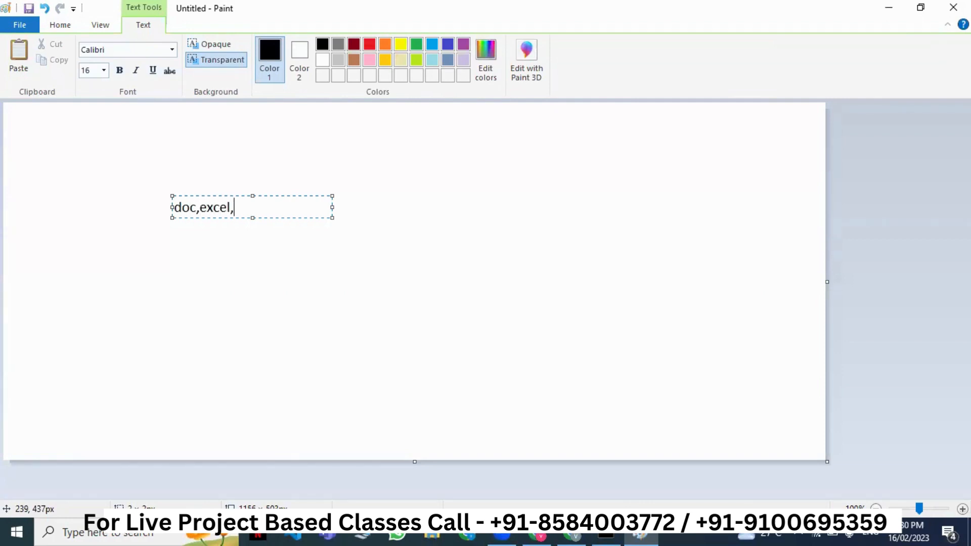
type("pdf")
key("Return")
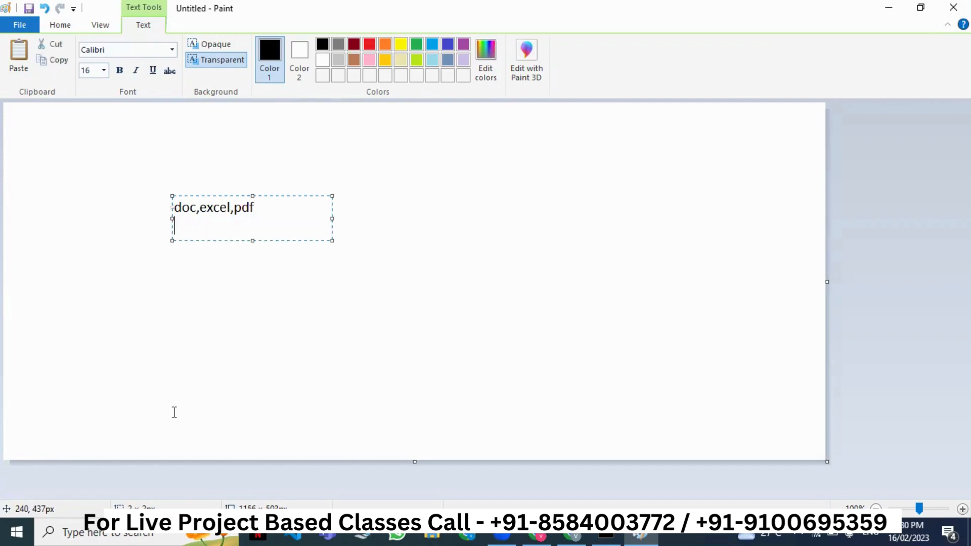
key("Return")
type("audio files, v")
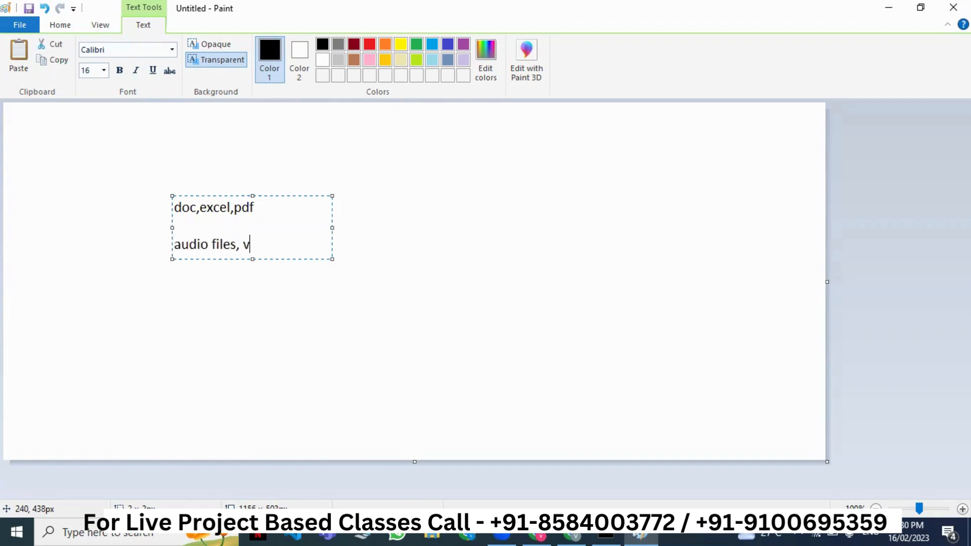
type("ideo files")
key("Return")
key("Return")
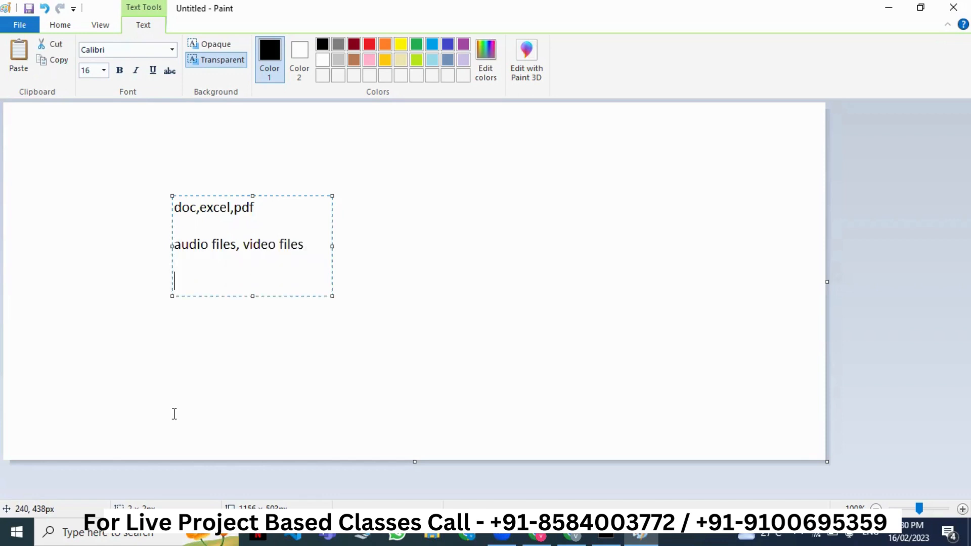
type("project code")
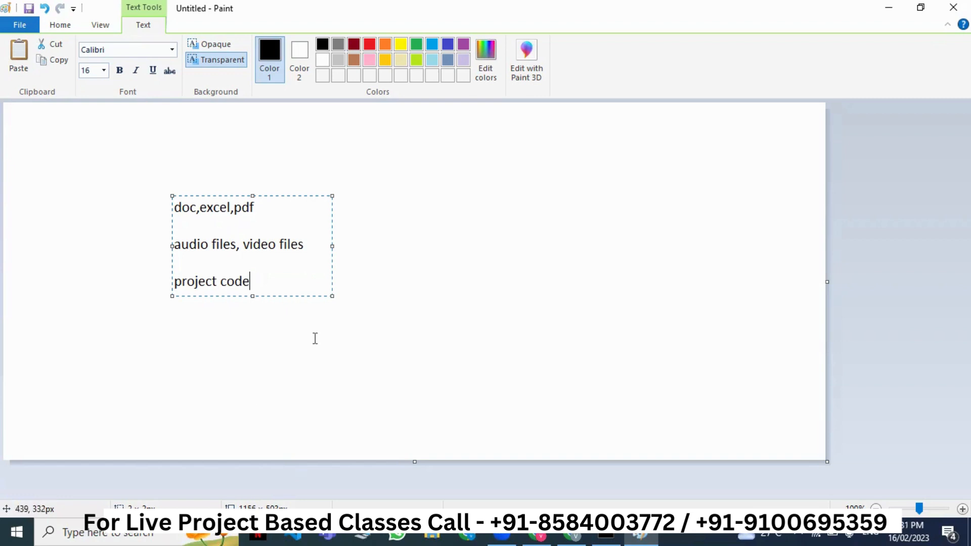
left_click(165, 262)
left_click_drag(163, 265, 268, 302)
left_click(263, 370)
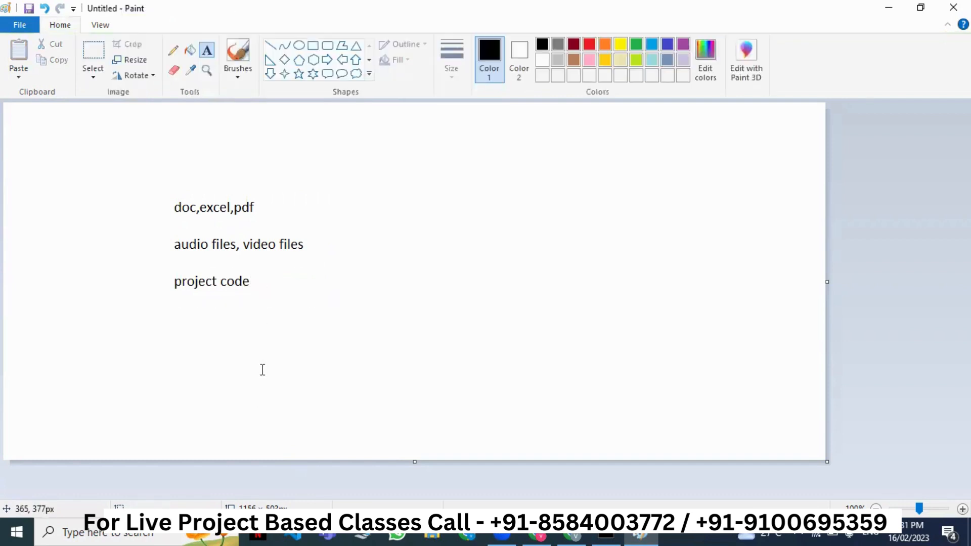
- Switch to the Azure portal to examine the public access level options for the contsam container, and return to Paint
key("alt+Tab")
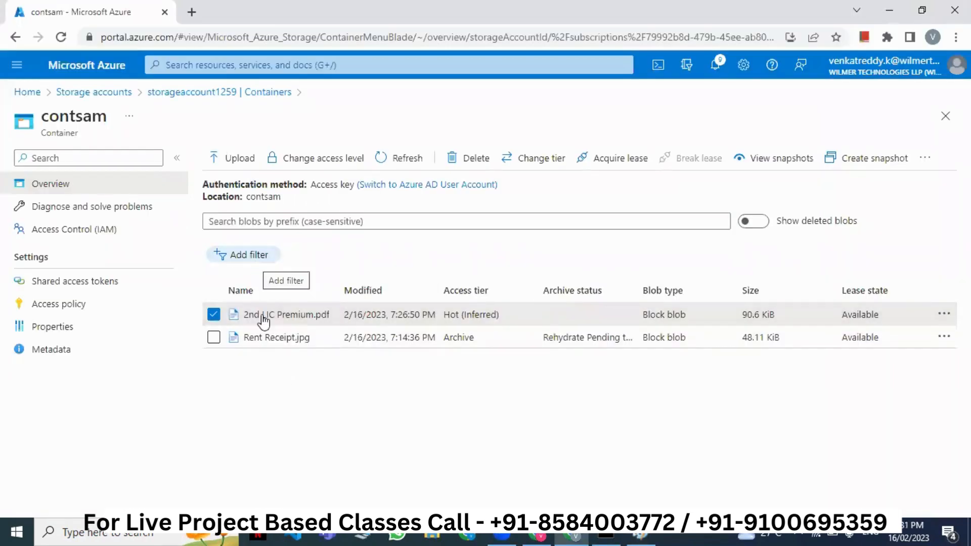
left_click(304, 161)
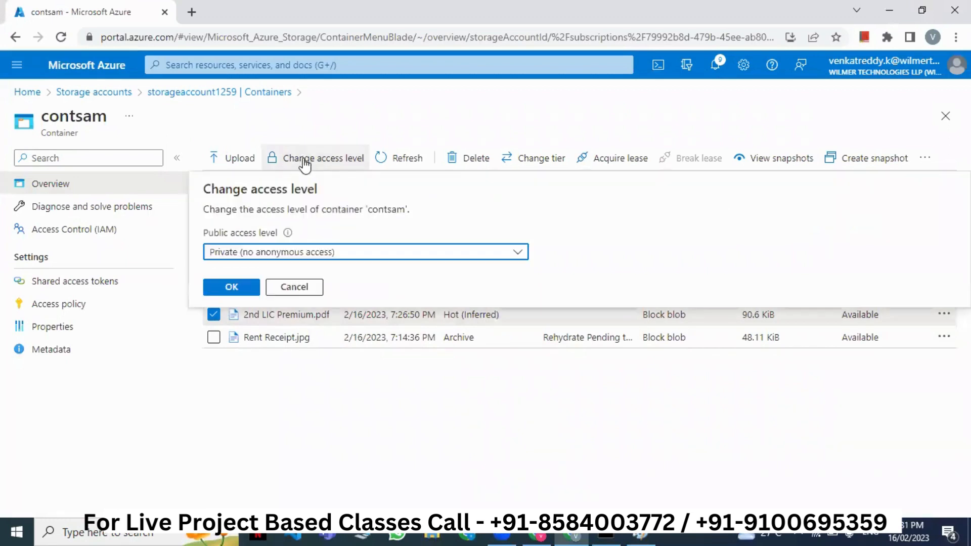
left_click(311, 254)
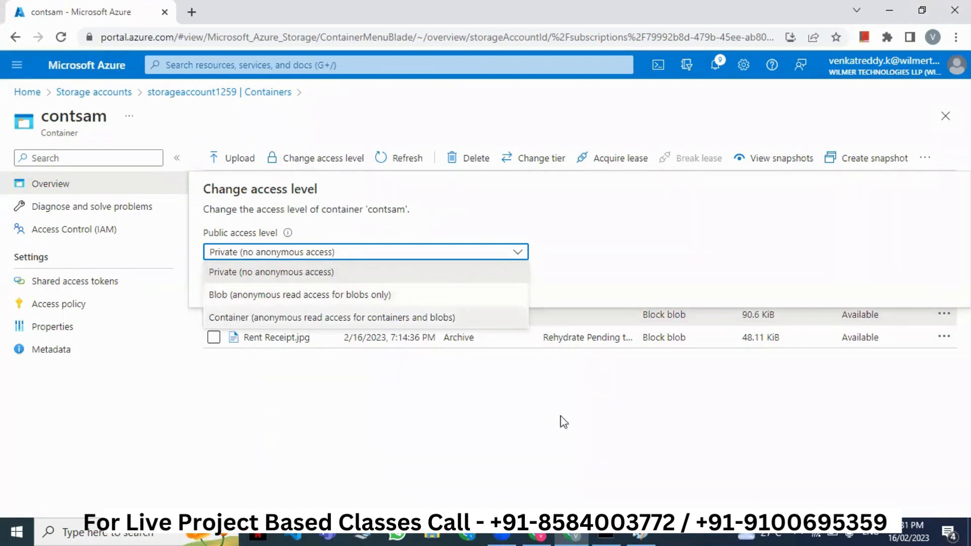
left_click(640, 537)
left_click(290, 321)
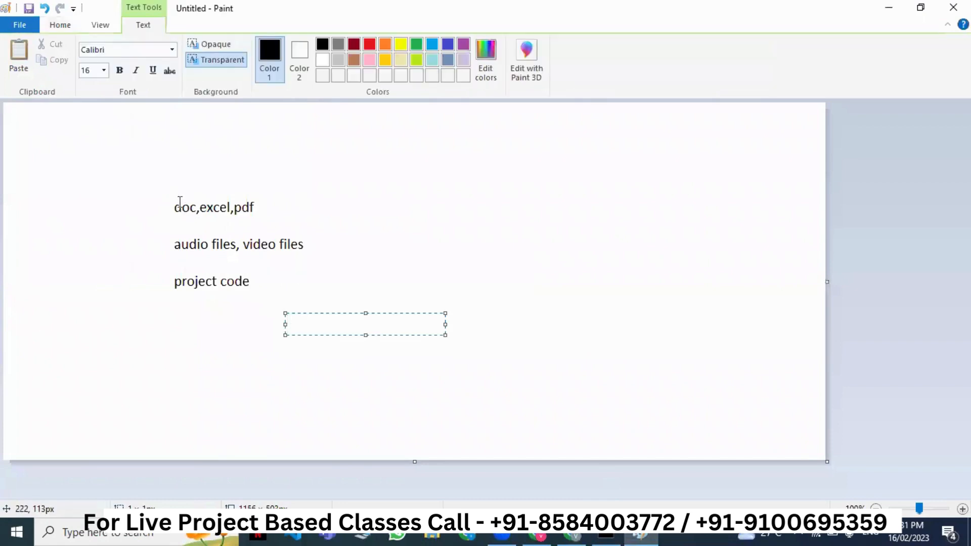
left_click_drag(180, 202, 303, 269)
left_click_drag(167, 263, 282, 297)
left_click(272, 361)
left_click_drag(150, 180, 336, 321)
left_click(297, 366)
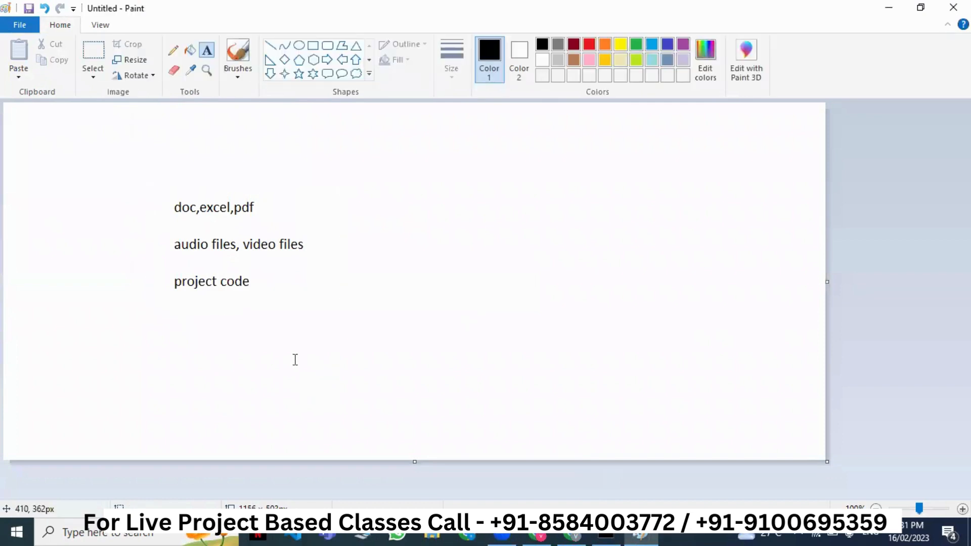
left_click_drag(156, 186, 278, 230)
left_click(297, 306)
left_click_drag(162, 187, 280, 220)
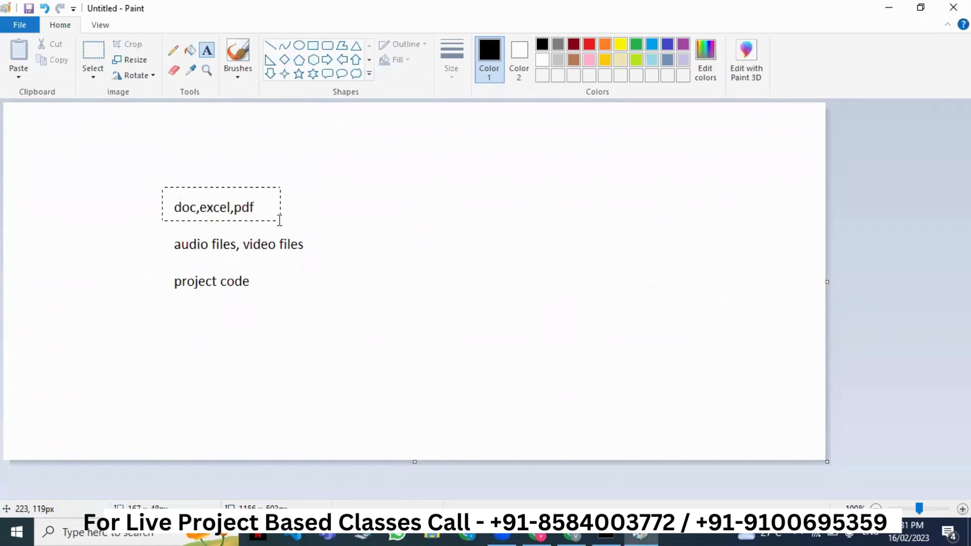
left_click(288, 321)
left_click_drag(164, 227, 322, 264)
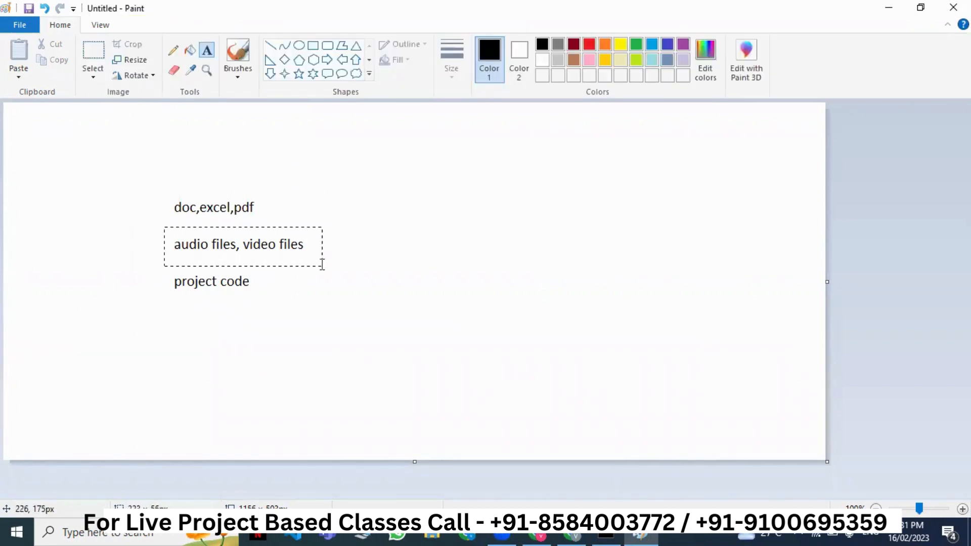
left_click(325, 310)
left_click_drag(166, 263, 254, 299)
left_click(250, 328)
- Add a second text block beside the file types, listing "private", "container" and "blob" on separate lines with blank lines between
left_click_drag(470, 169, 630, 191)
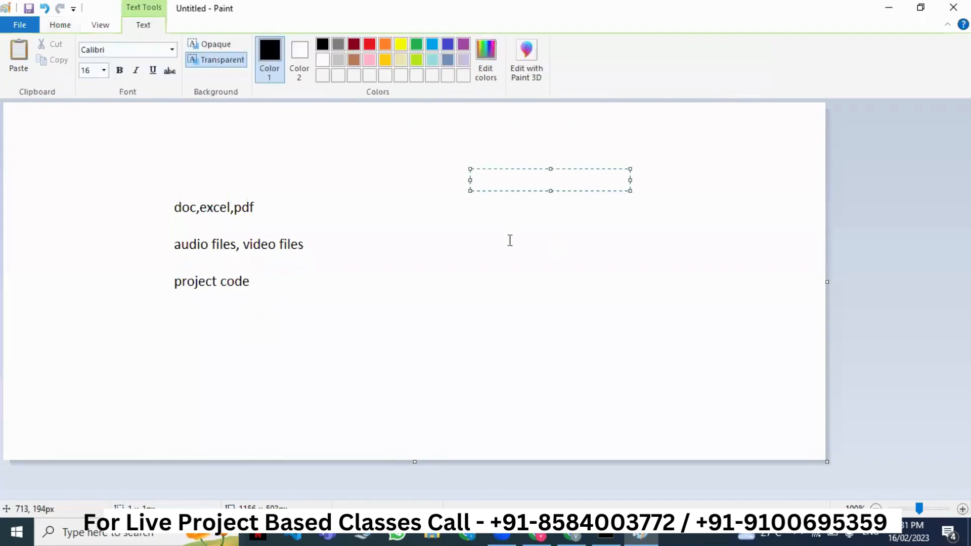
type("private")
key("Return")
key("Return")
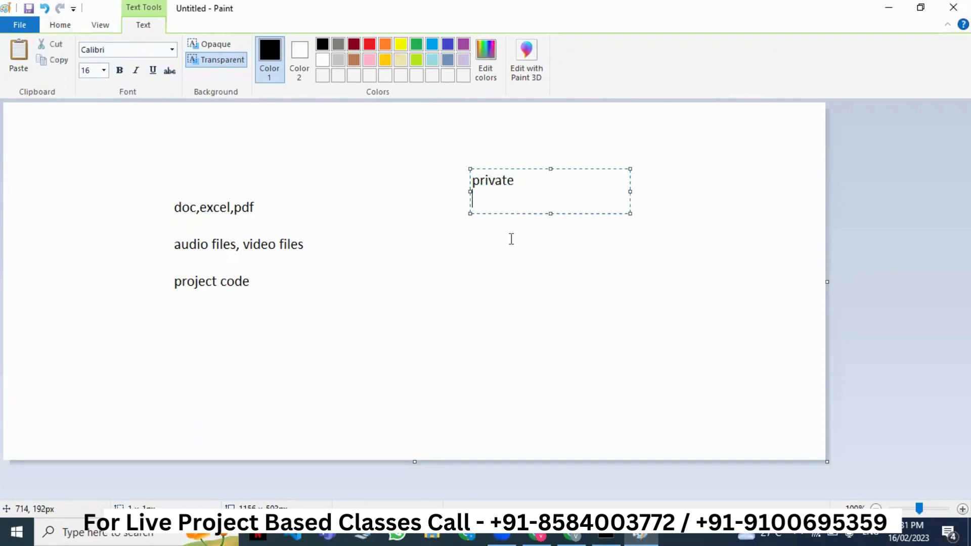
type("container")
key("Return")
key("Return")
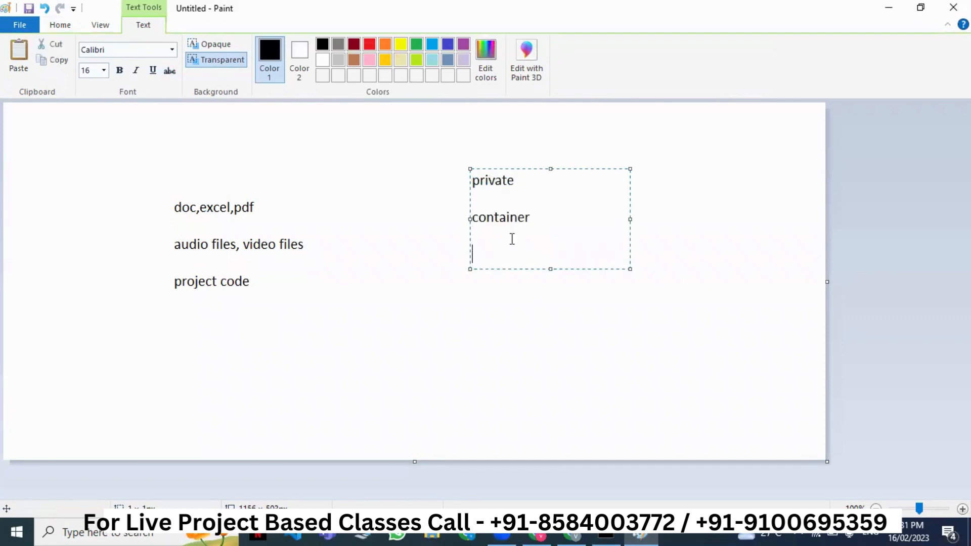
type("blob")
left_click(568, 392)
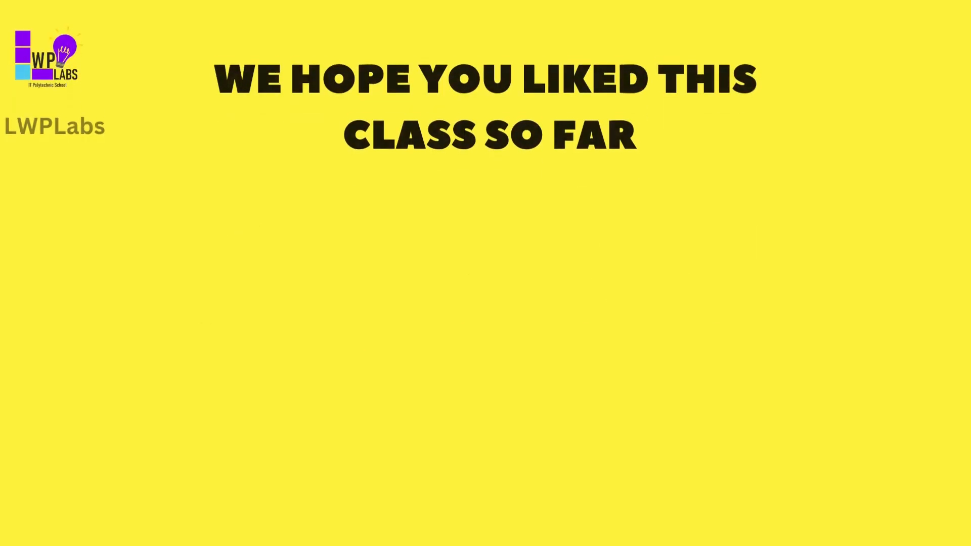